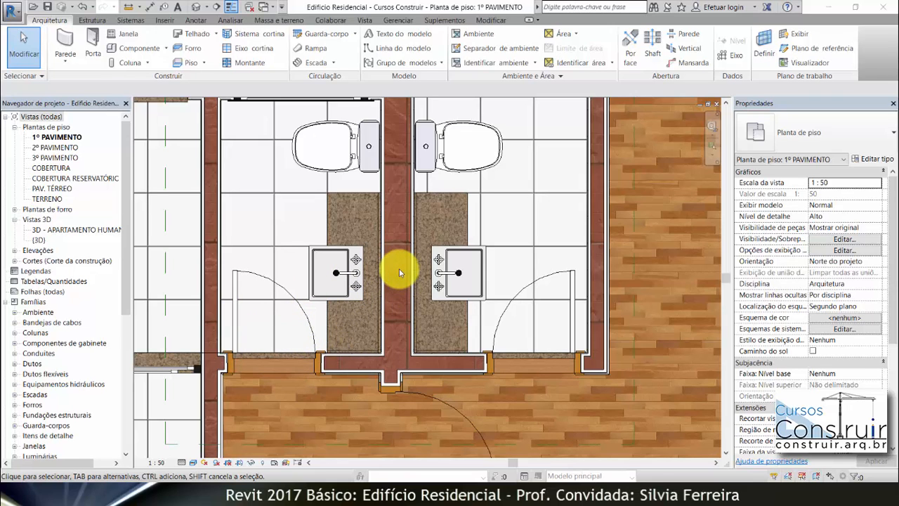
Step: Inspect the properties of the sink countertop in the bathroom on the plan's west side
click(366, 196)
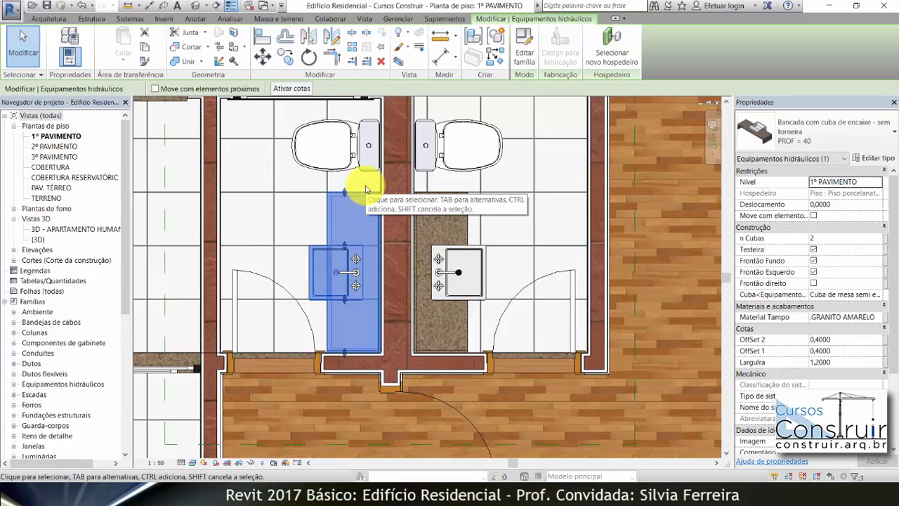
click(274, 176)
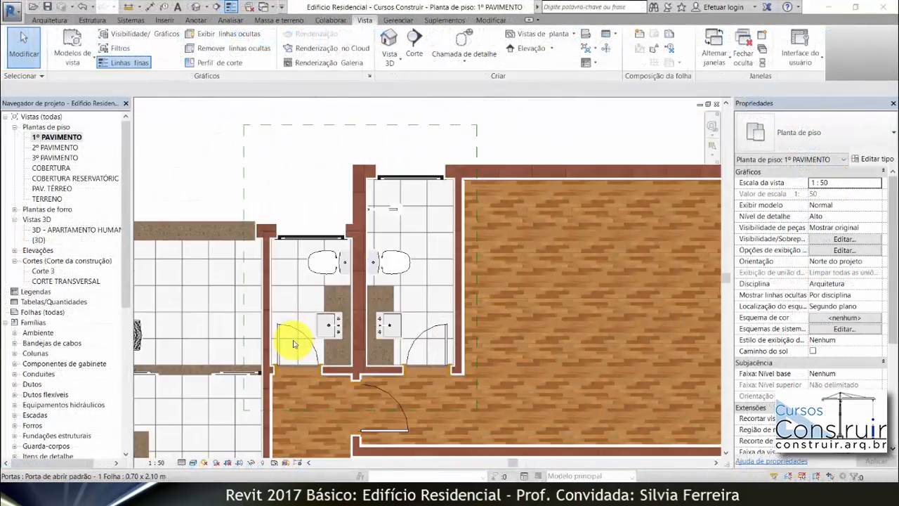
Step: Draw a vertical building section through the west bathroom, from outside its window to the hallway, facing the countertop, and open its view
scroll(294, 343, up, 3)
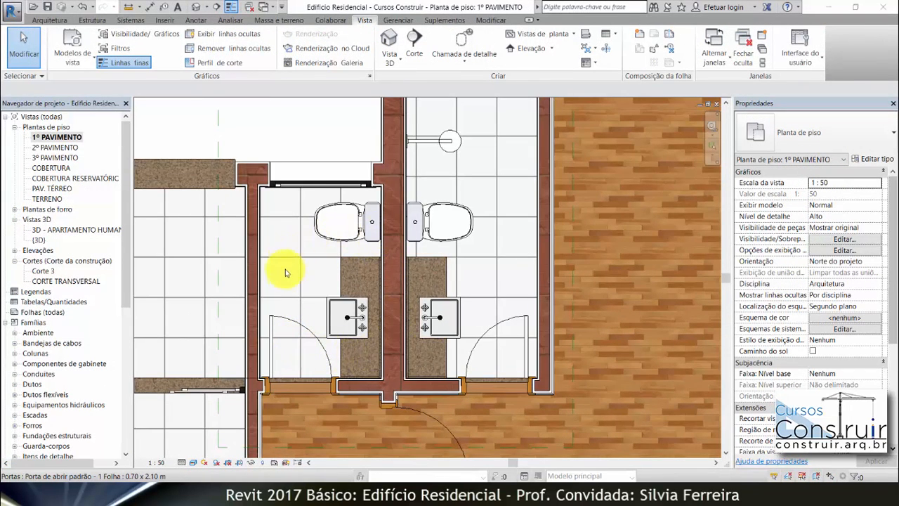
scroll(303, 381, down, 2)
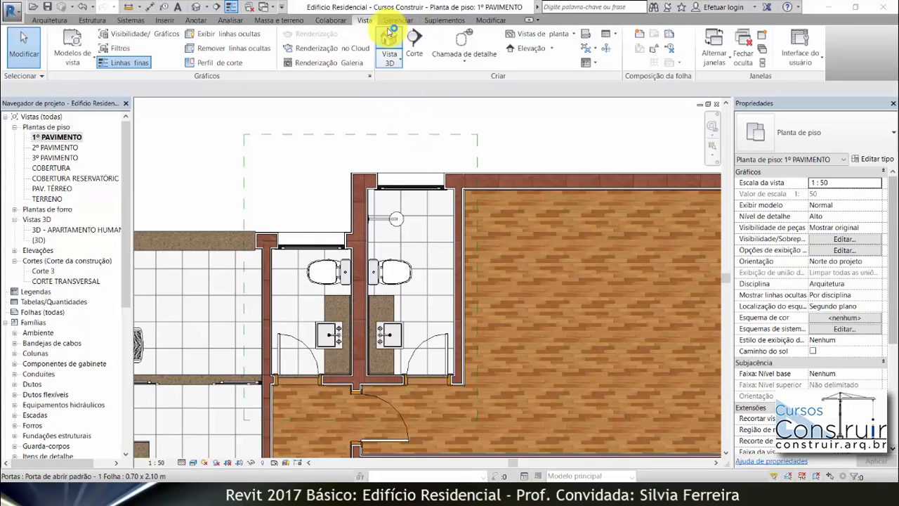
click(416, 43)
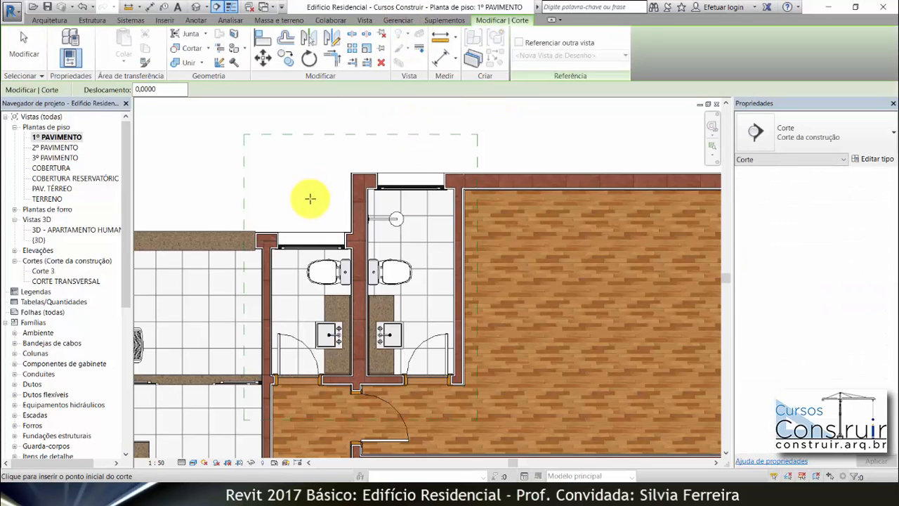
click(297, 146)
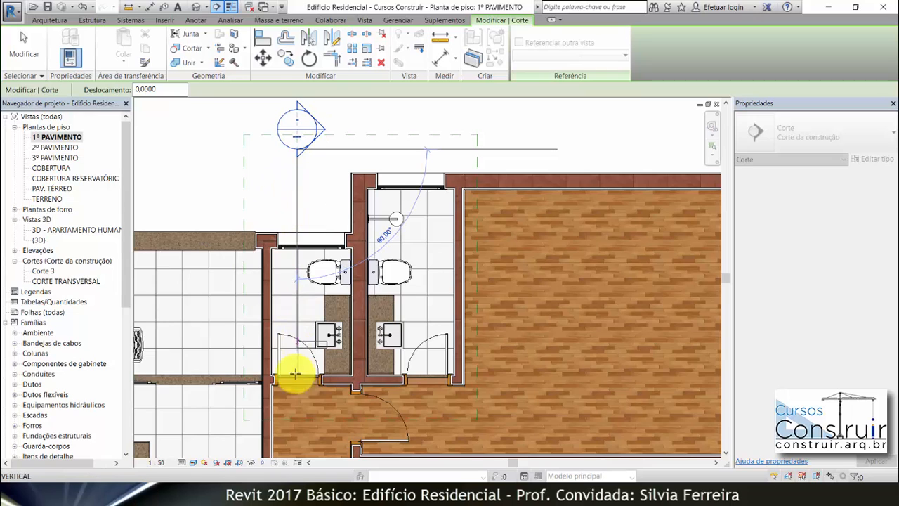
click(297, 437)
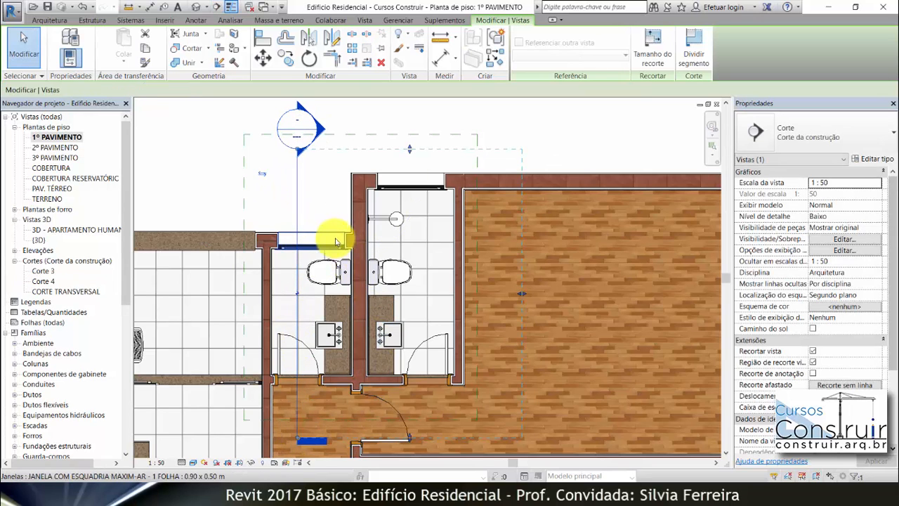
click(380, 114)
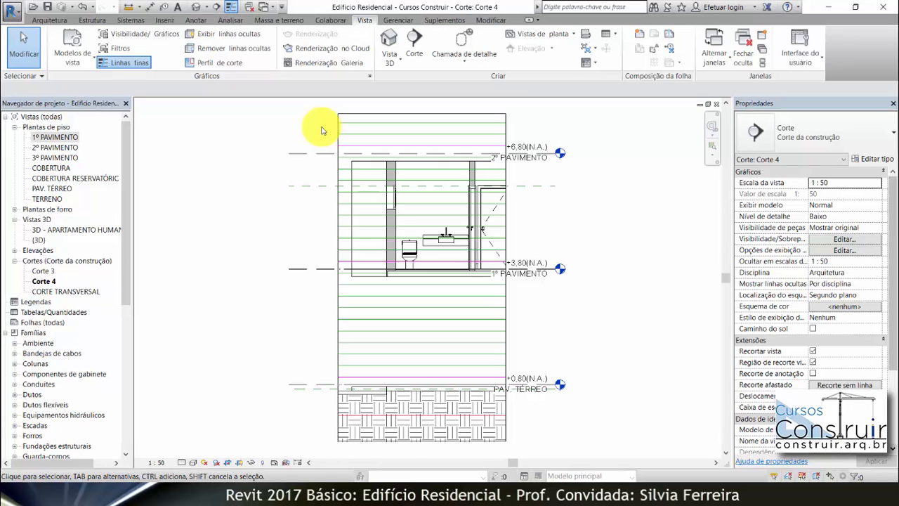
Step: Temporarily hide the imported Terreno_Cursos_Construir.dwg element in the section view
click(372, 125)
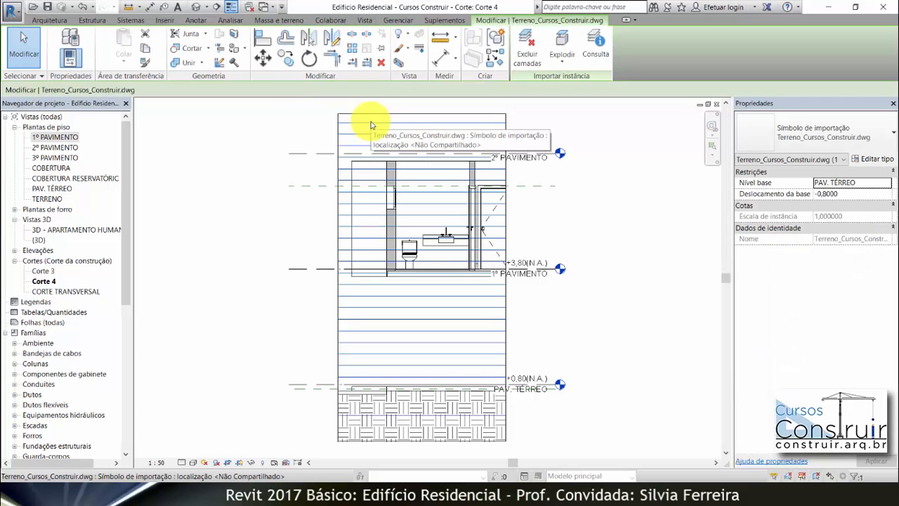
click(251, 463)
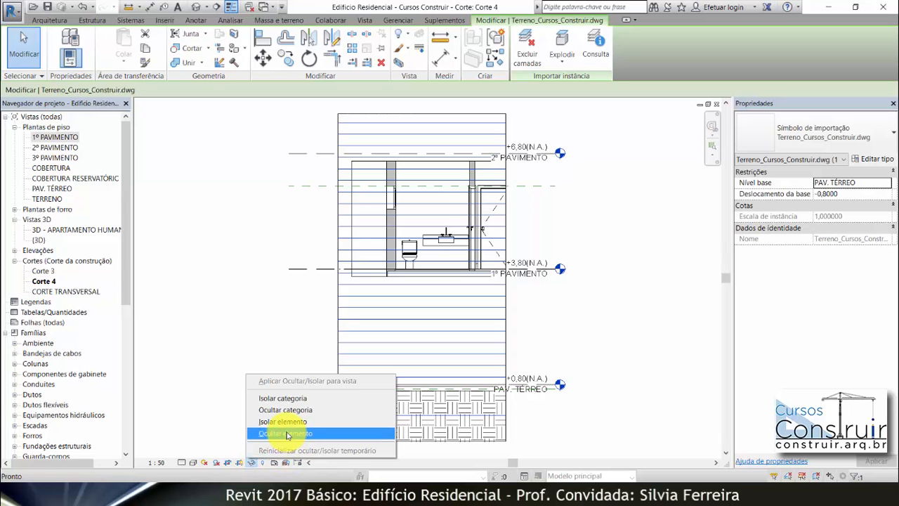
click(287, 434)
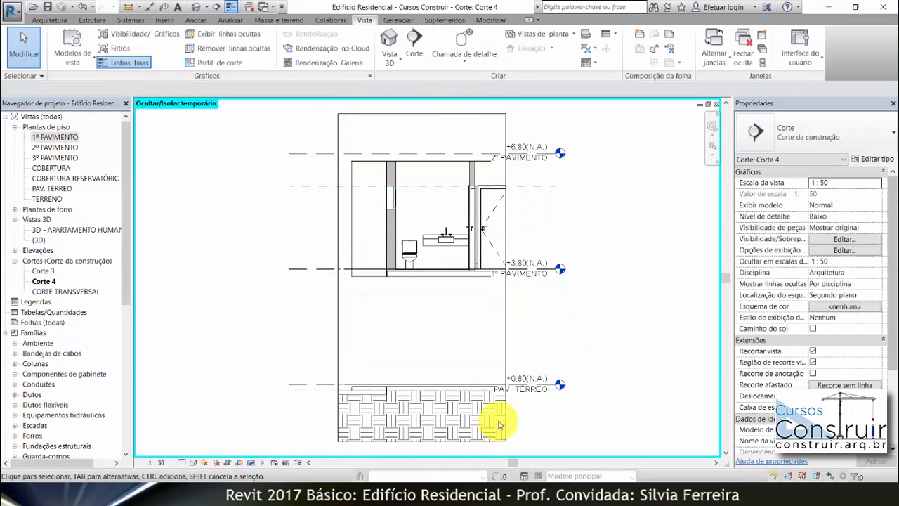
Step: Crop the section tightly around the 1º PAVIMENTO bathroom by pulling in its lower, window-side and upper boundaries
click(507, 310)
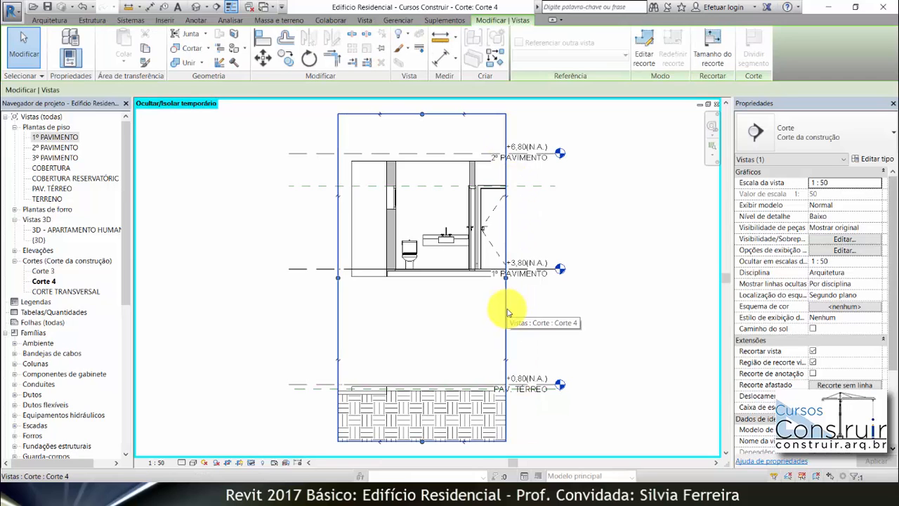
drag(422, 441, 426, 281)
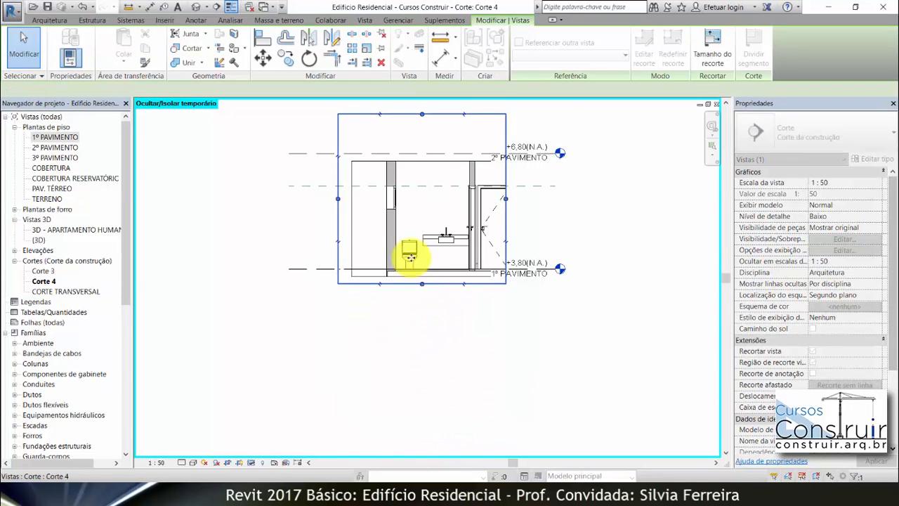
drag(338, 198, 363, 197)
drag(435, 114, 434, 140)
click(579, 139)
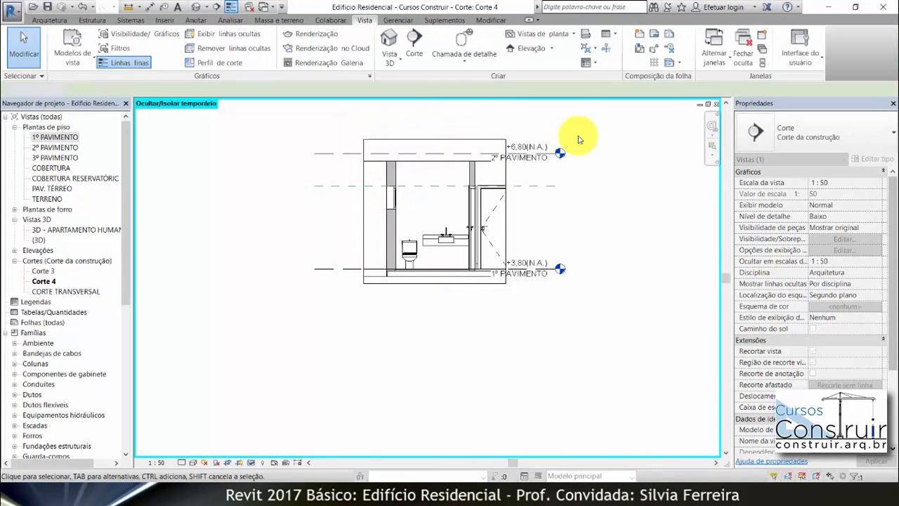
Step: Set the section view's scale to 1:20 and its detail level to Alto
click(160, 463)
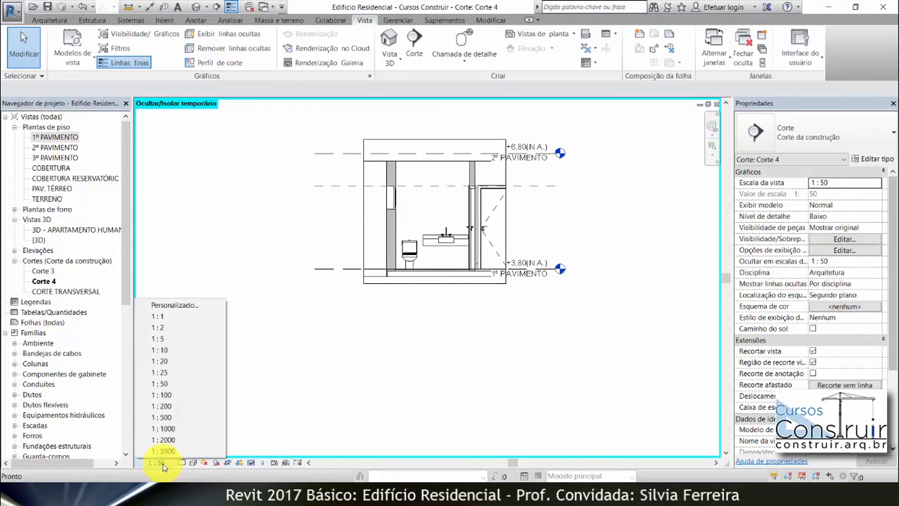
click(168, 362)
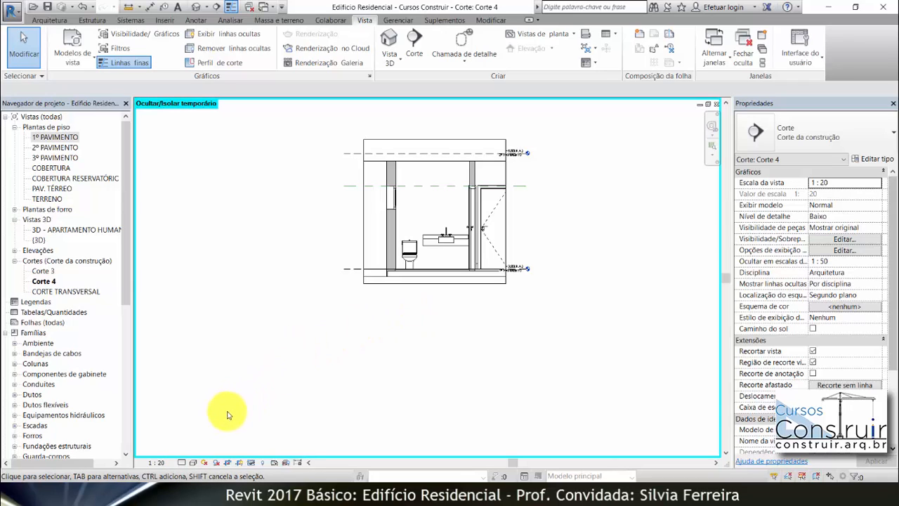
click(181, 464)
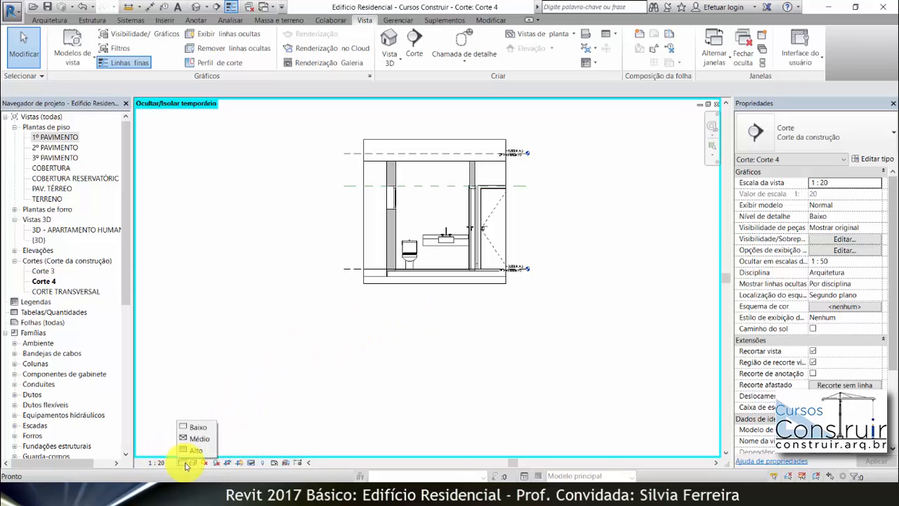
click(200, 453)
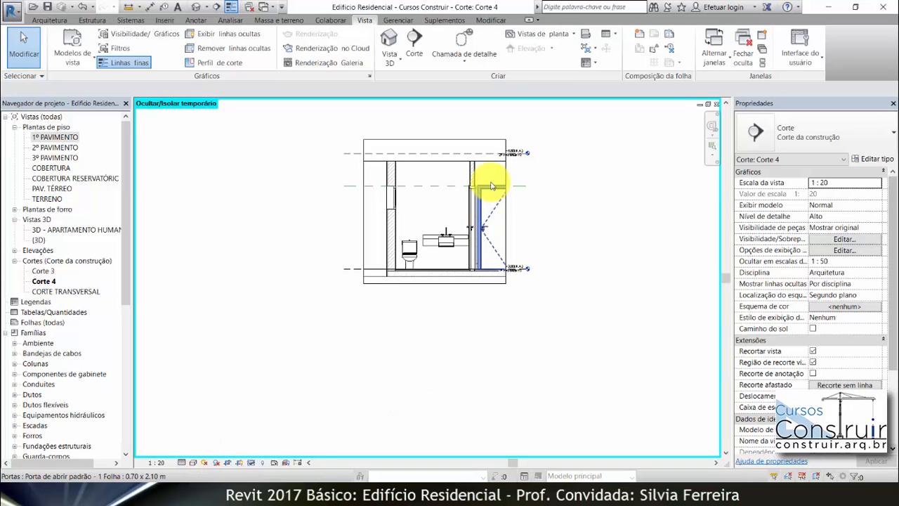
Step: Make the temporary hiding of the imported terrain drawing permanent in the section view
scroll(481, 169, up, 3)
scroll(368, 199, up, 2)
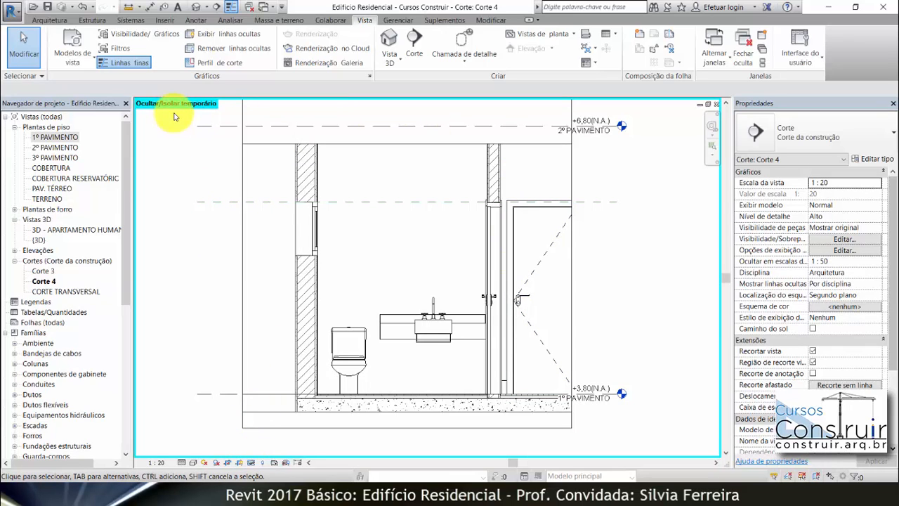
click(251, 463)
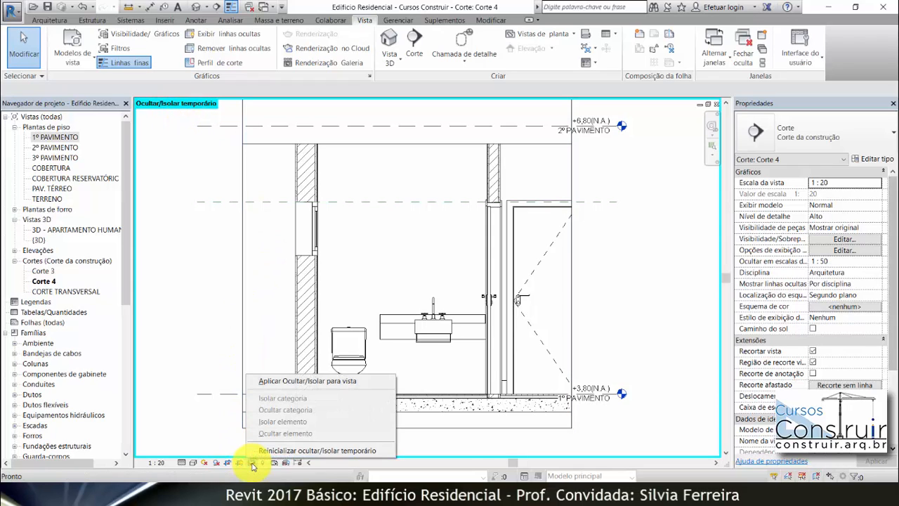
click(320, 383)
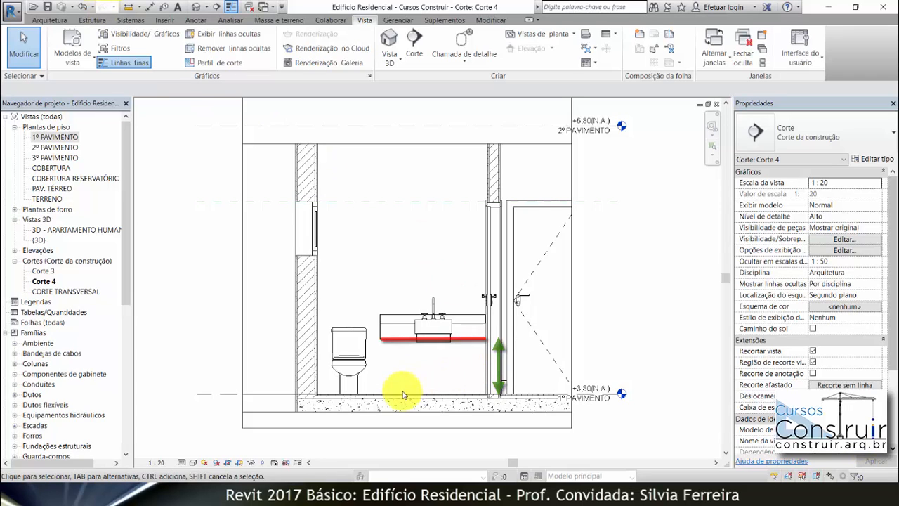
Step: Measure the vertical distance from the underside of the sink countertop to the porcelain floor's base line
scroll(405, 393, up, 6)
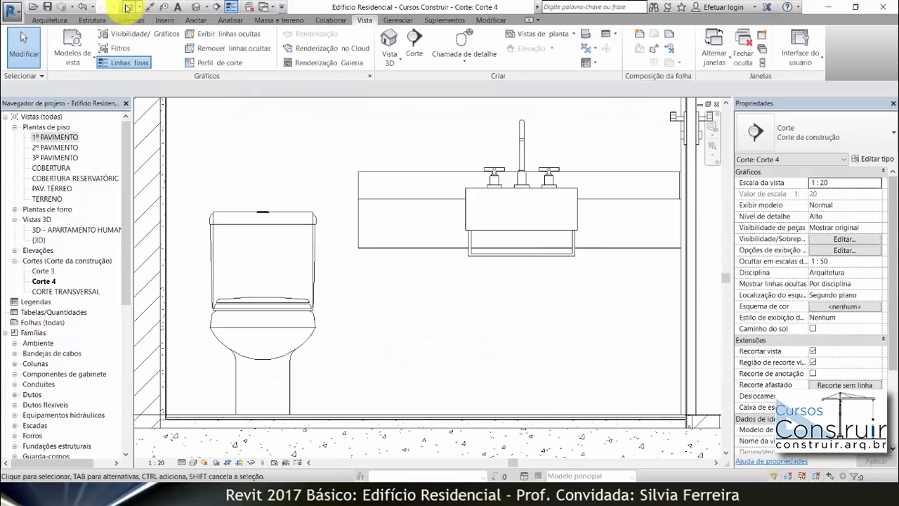
click(130, 8)
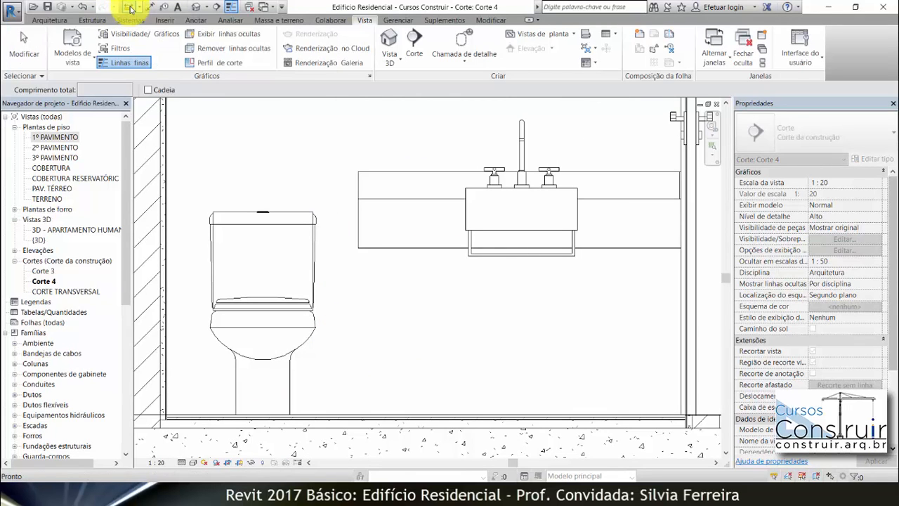
click(423, 249)
scroll(414, 408, up, 5)
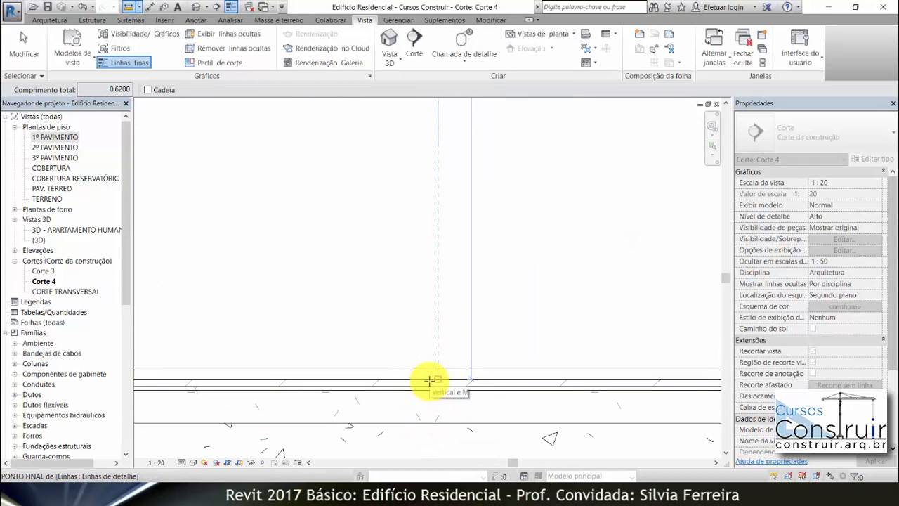
click(429, 380)
scroll(427, 381, down, 3)
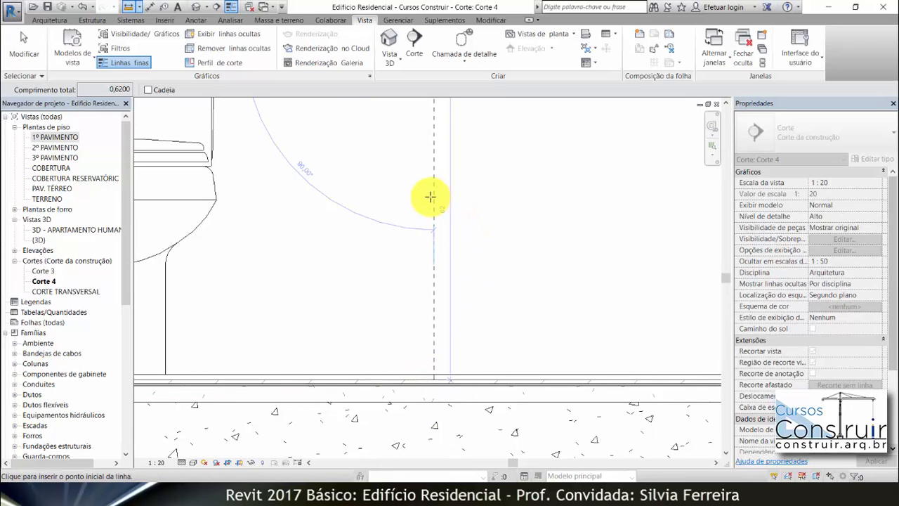
key(Escape)
key(Escape)
Step: Check the 1º PAVIMENTO plan, return to section Corte 4 and examine the floor layers around the bathroom doorway and level line
double_click(54, 137)
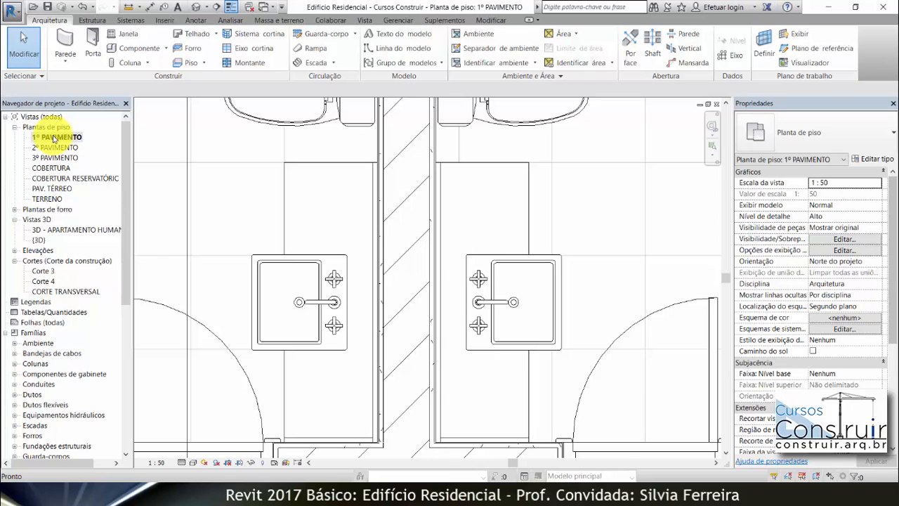
double_click(44, 281)
scroll(270, 215, down, 6)
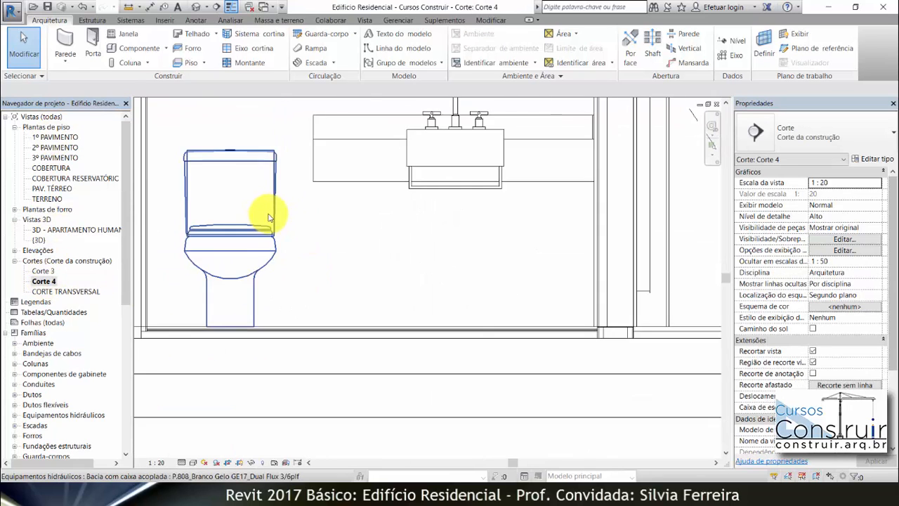
scroll(480, 222, up, 3)
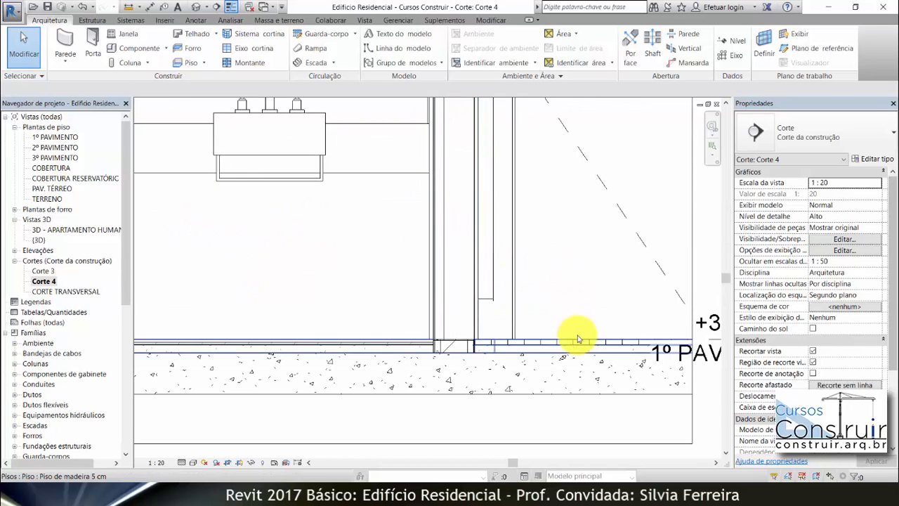
scroll(572, 338, up, 2)
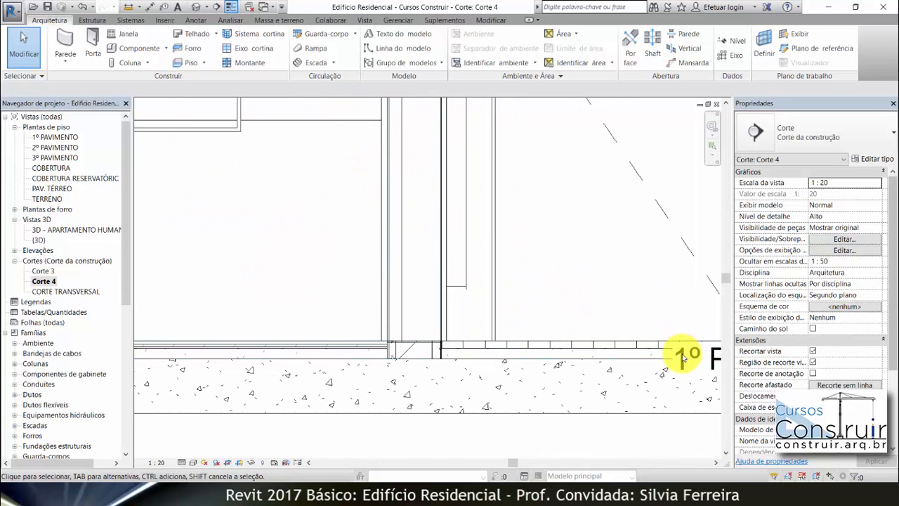
scroll(357, 357, down, 2)
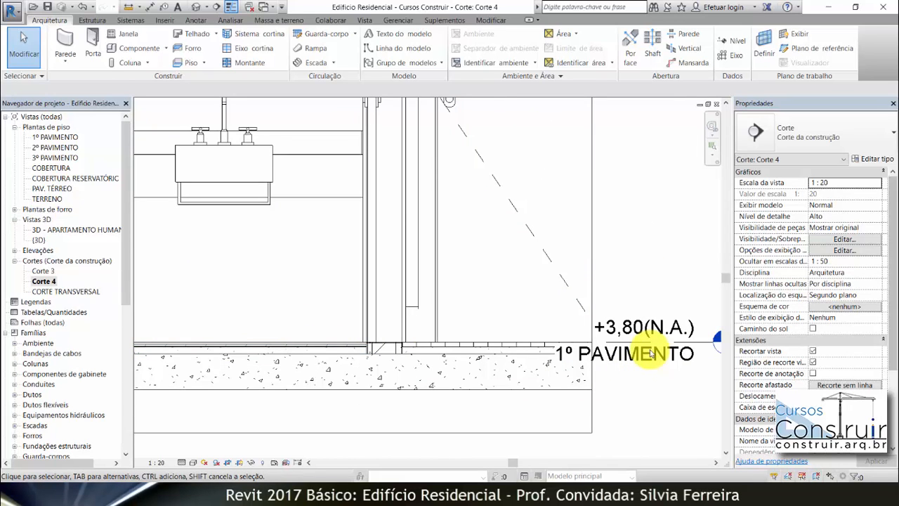
scroll(301, 343, up, 3)
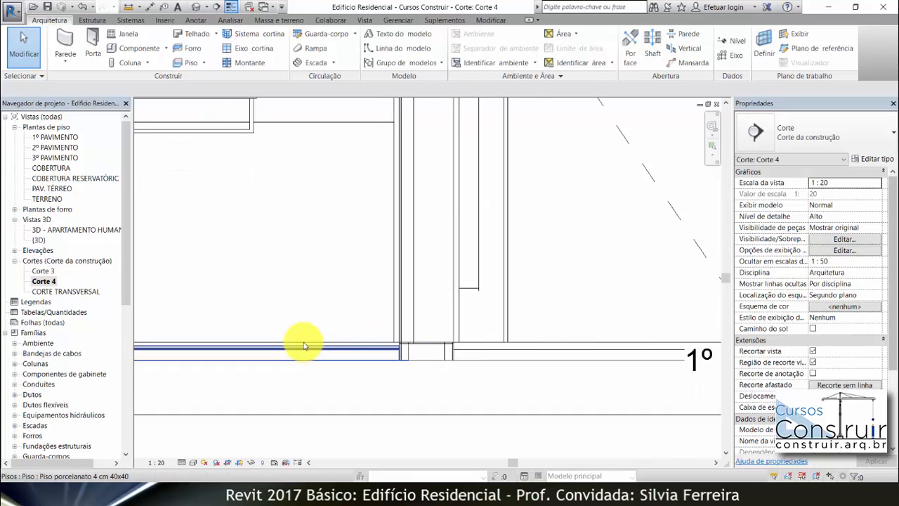
scroll(454, 348, up, 3)
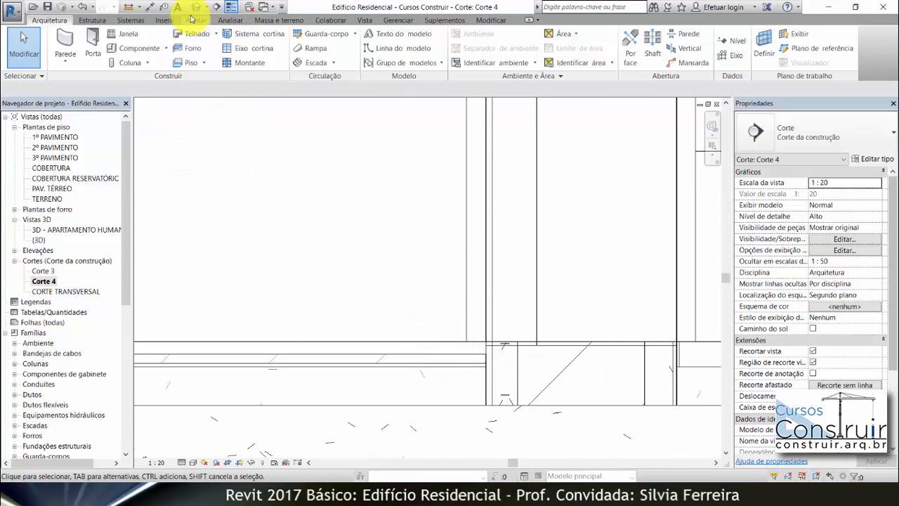
Step: Measure the vertical distance from the line just above the porcelain floor down to that floor's upper face
click(130, 8)
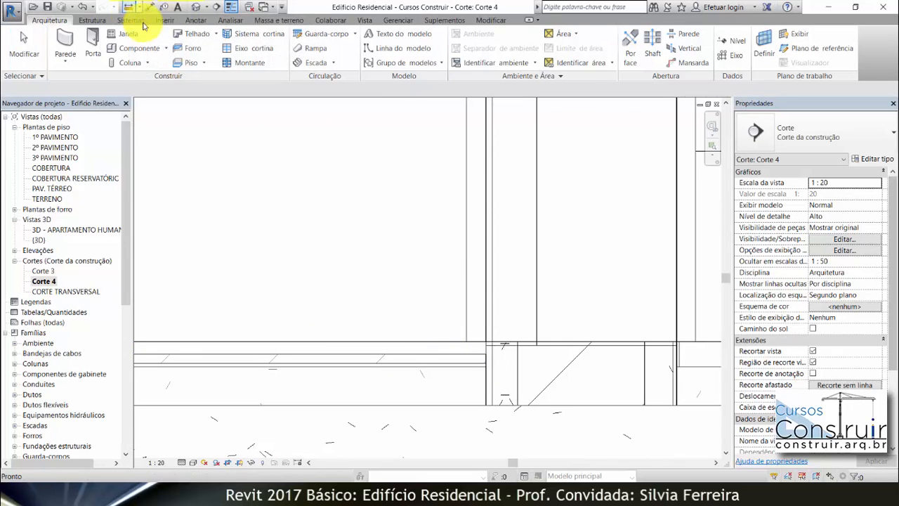
click(351, 351)
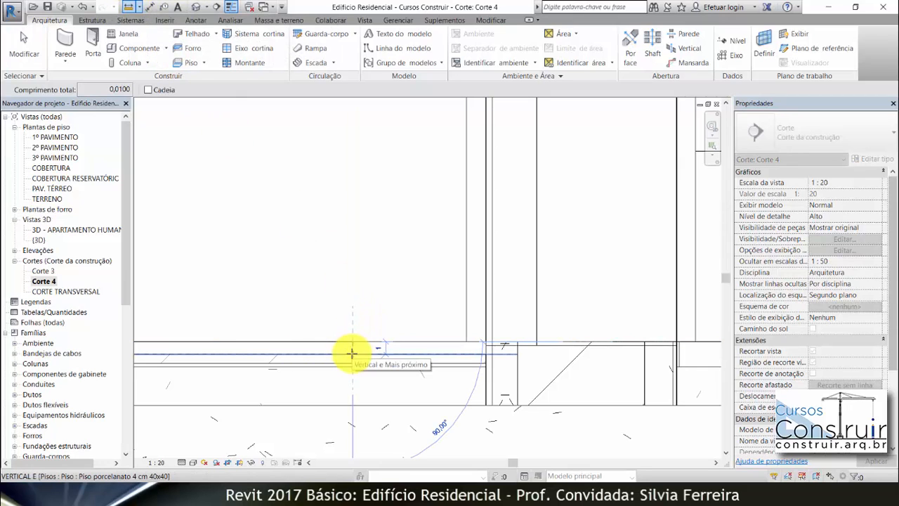
scroll(351, 351, down, 3)
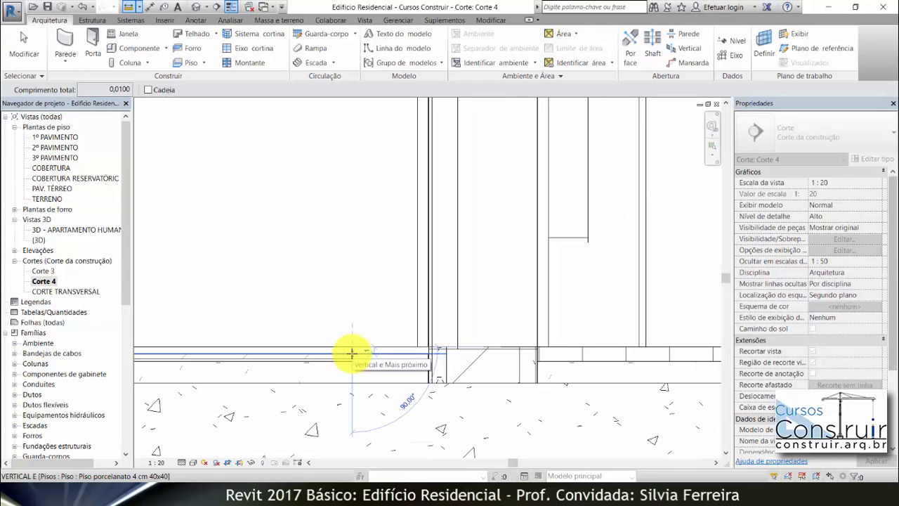
scroll(352, 353, up, 2)
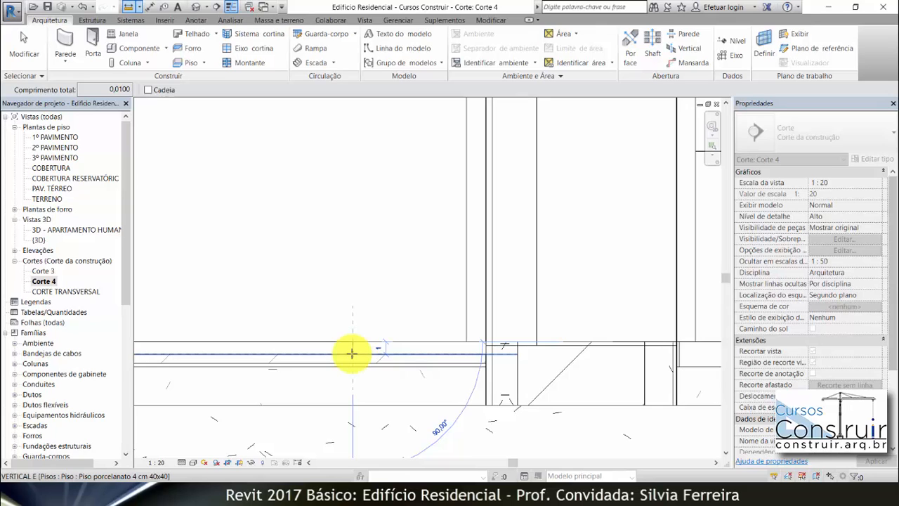
key(Escape)
key(Escape)
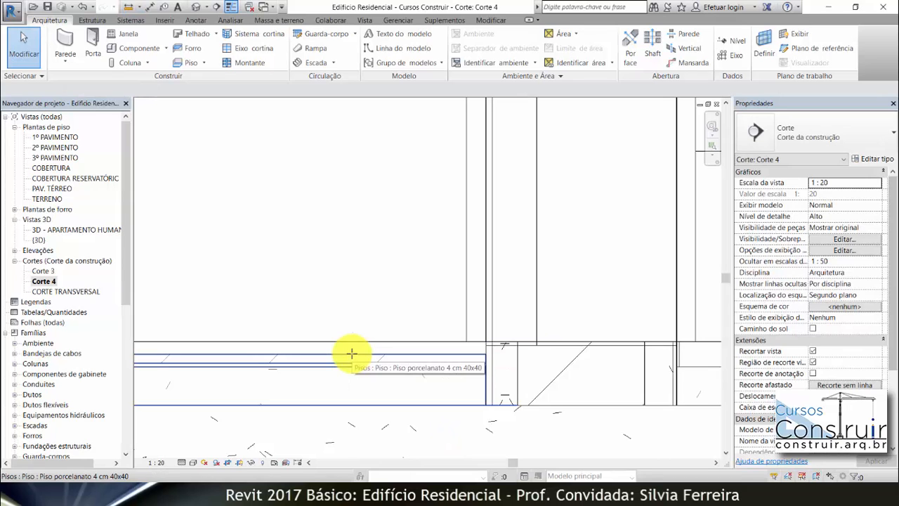
Step: In the 1º PAVIMENTO floor plan, start an in-place model in the Mobiliário category
double_click(61, 138)
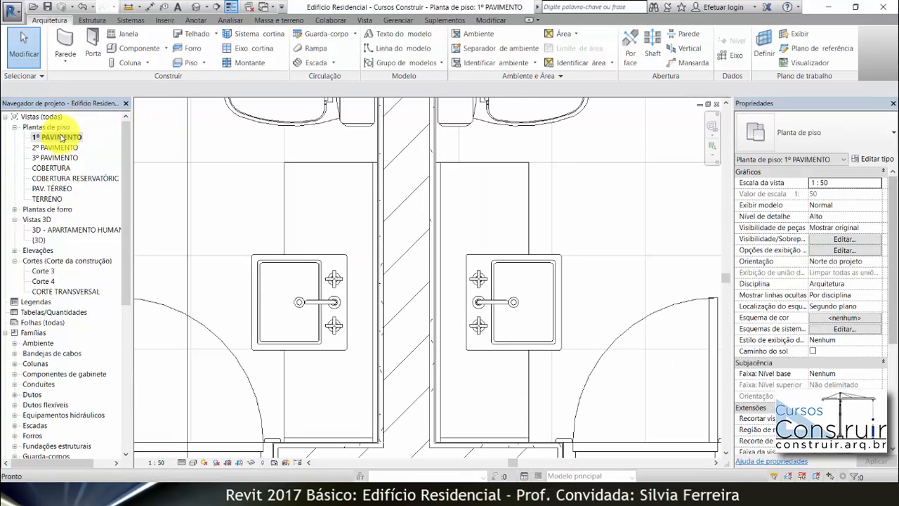
click(166, 48)
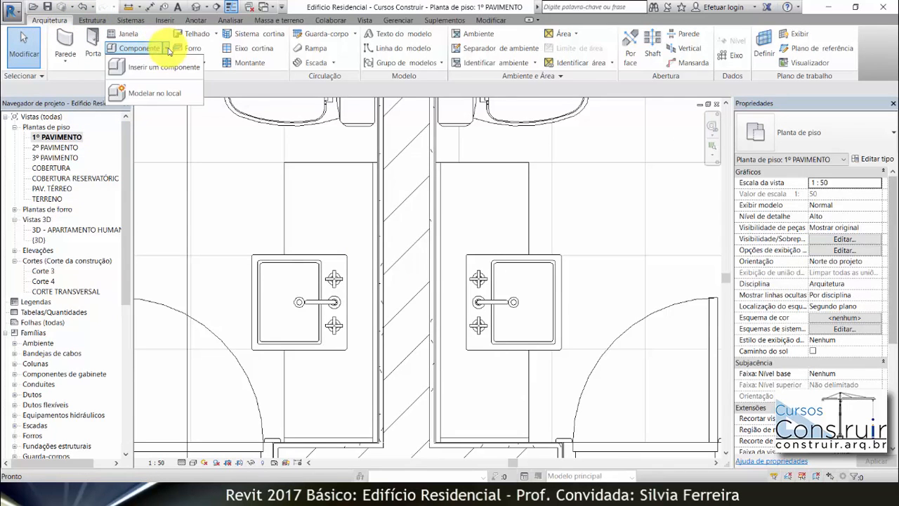
click(141, 95)
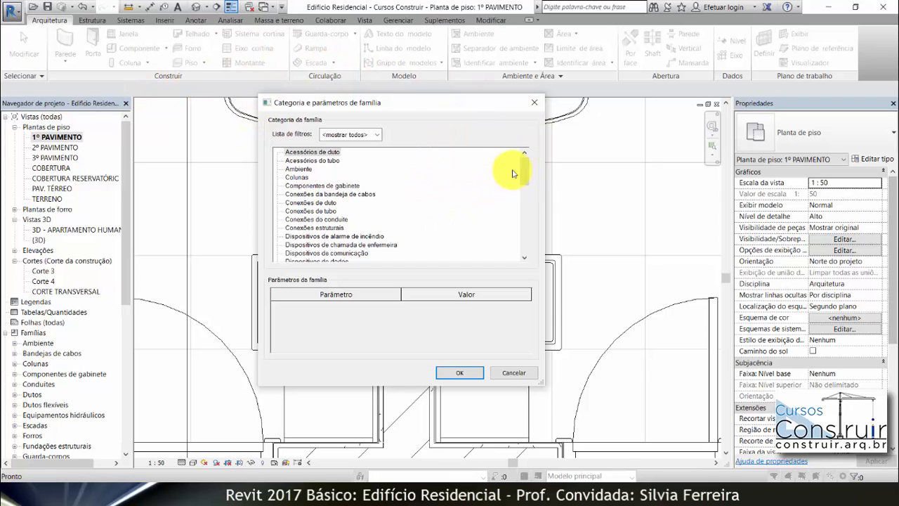
drag(528, 168, 527, 224)
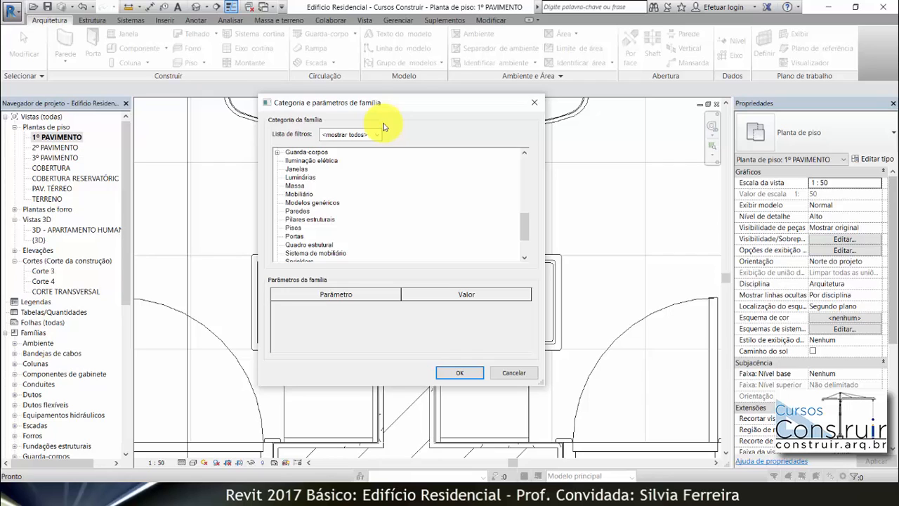
click(303, 196)
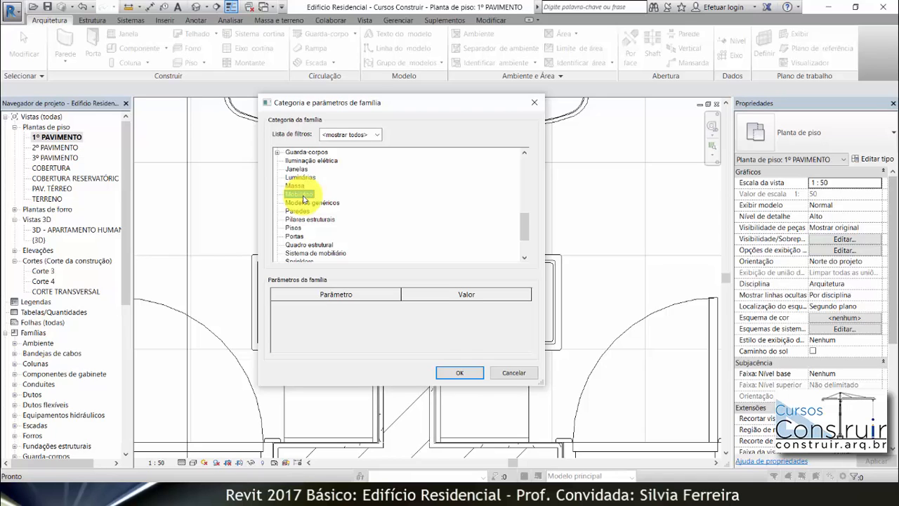
click(464, 373)
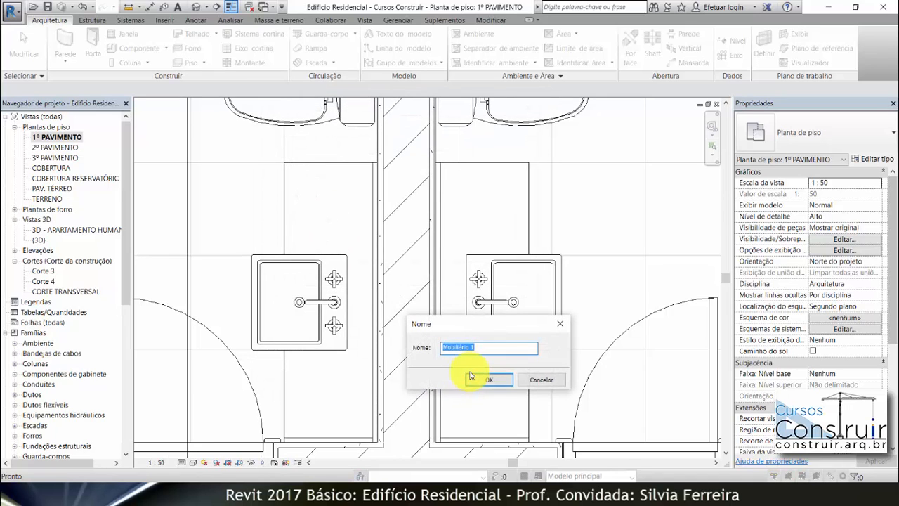
Step: Name the new in-place model BANCADA_BANHEIRO and confirm the name
key(BackSpace)
text(B)
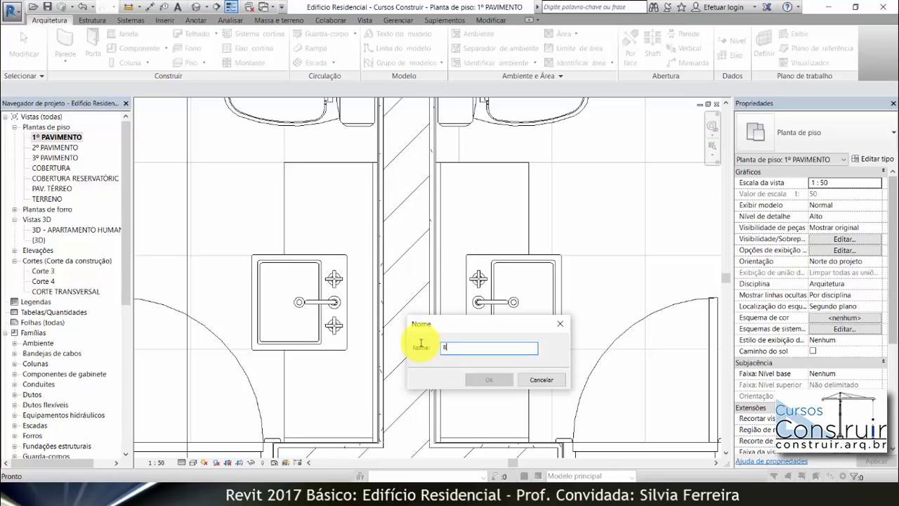
text(ANCADA_)
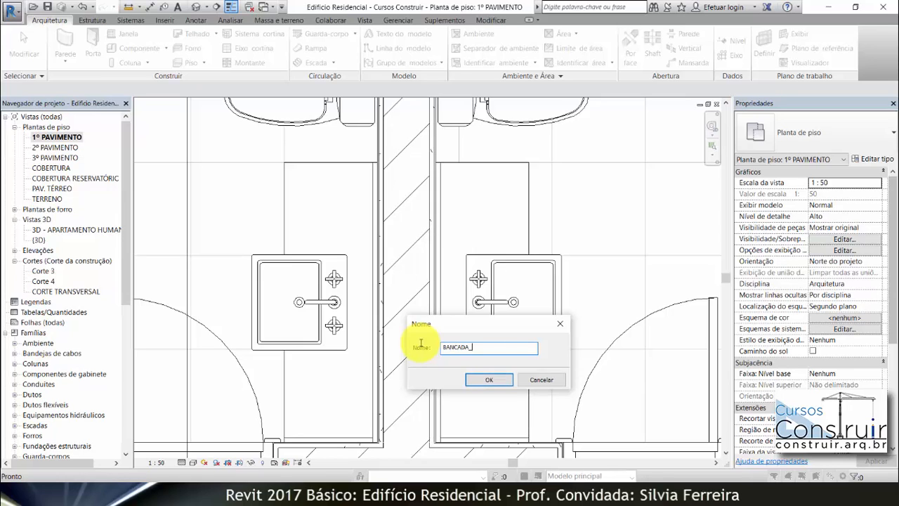
text(BANHEIRO)
click(503, 381)
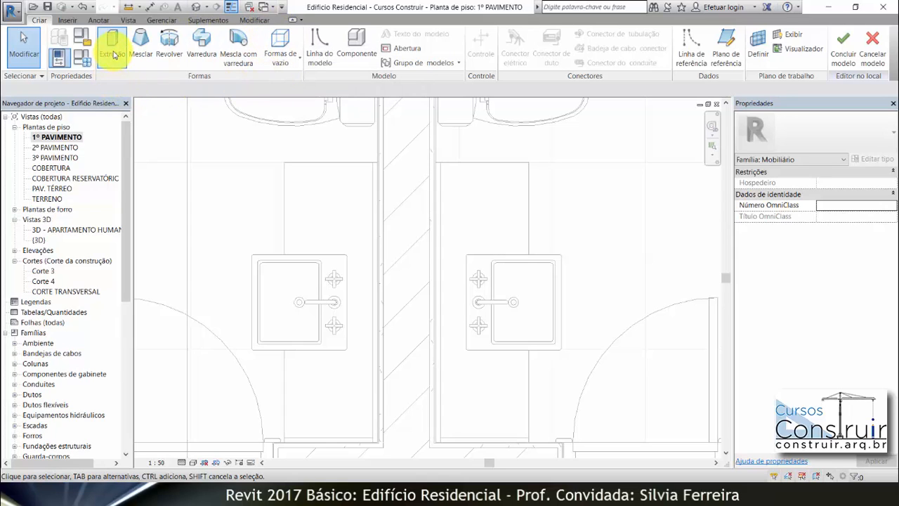
Step: Start an extrusion and sketch a rectangle 40 cm wide over the left bathroom's sink countertop, corner to corner against the wall
click(113, 54)
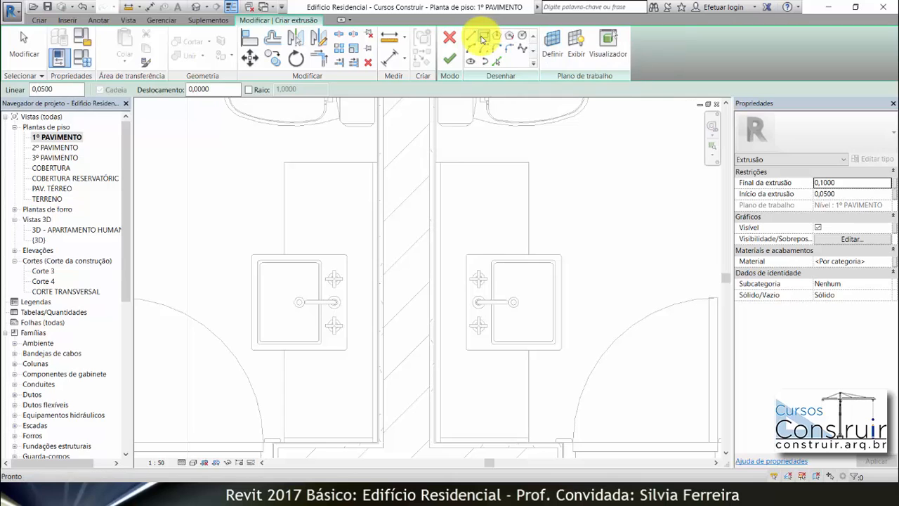
click(483, 37)
scroll(310, 139, down, 1)
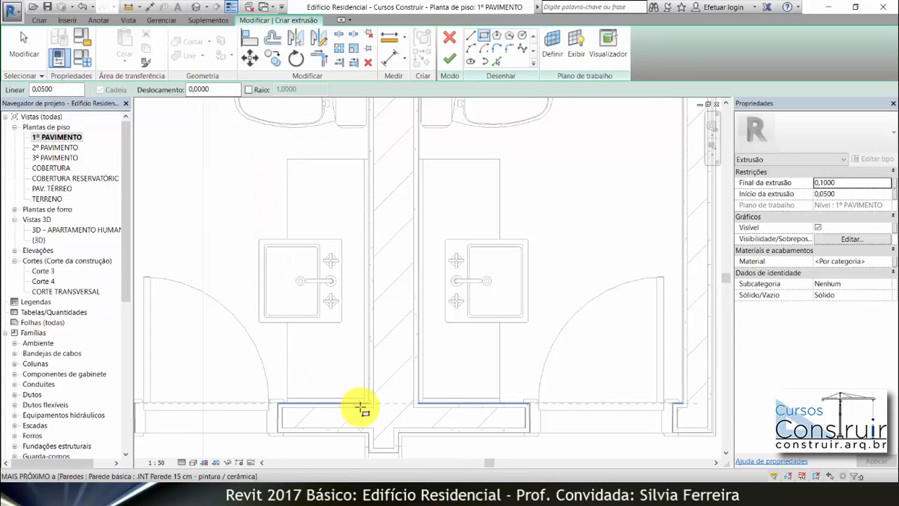
scroll(302, 413, up, 4)
click(297, 391)
scroll(293, 408, down, 3)
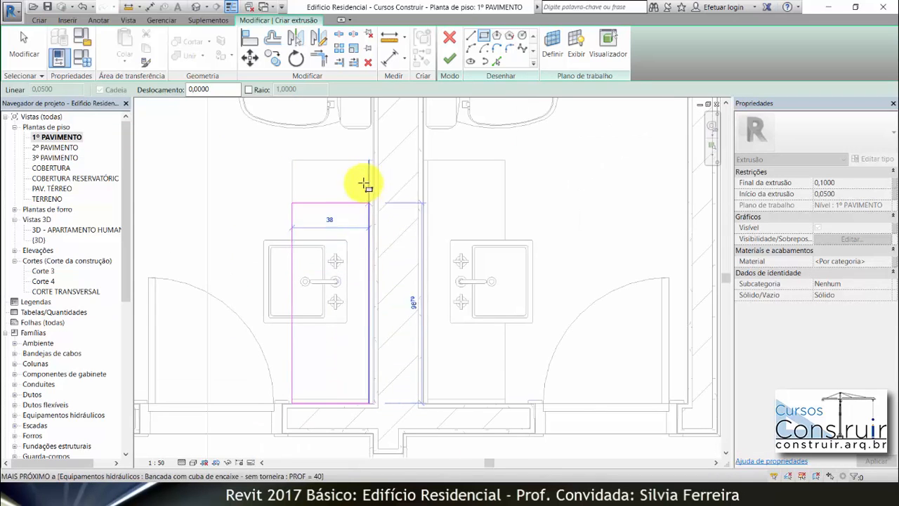
scroll(362, 184, up, 4)
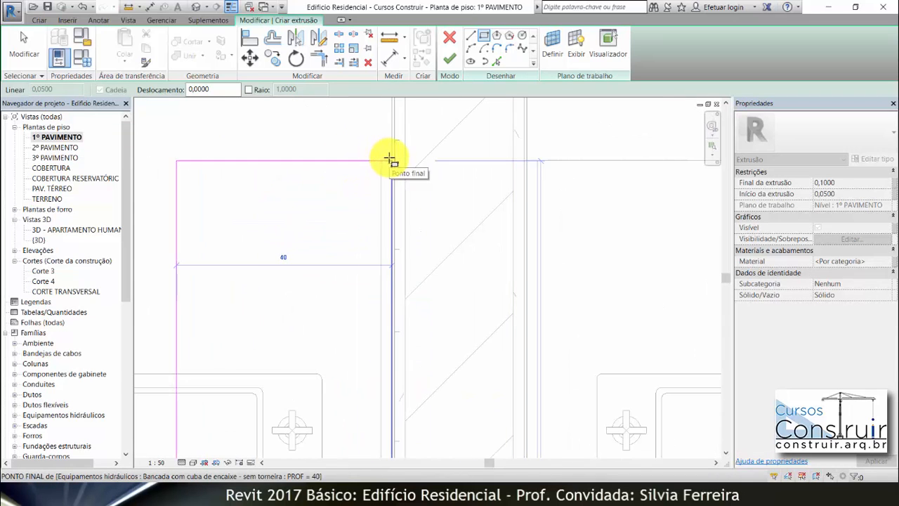
click(391, 160)
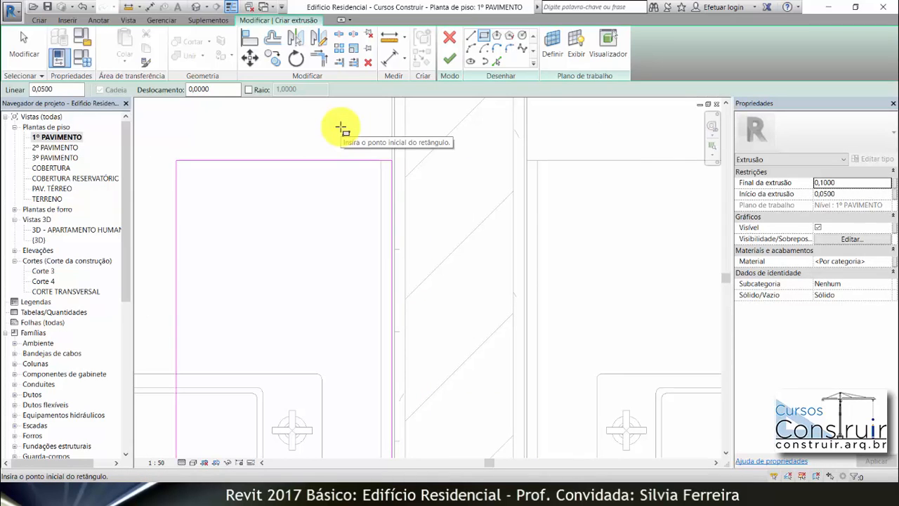
key(Escape)
key(Escape)
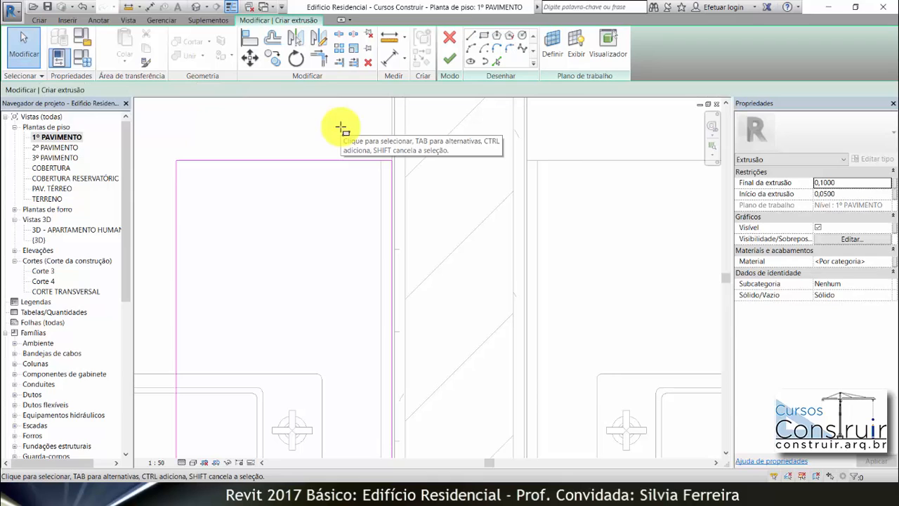
Step: Offset the upper short edge of the countertop sketch 0,02 inward, without keeping a copy
scroll(324, 114, down, 2)
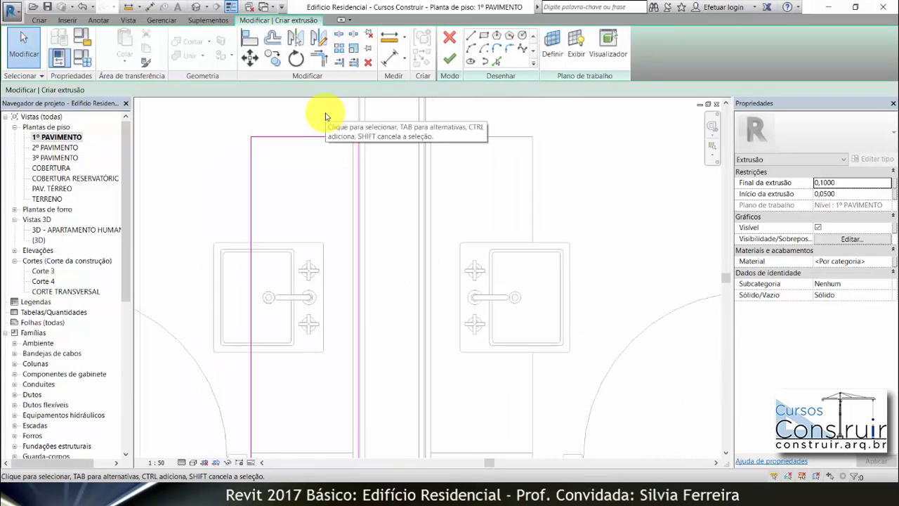
scroll(325, 118, down, 2)
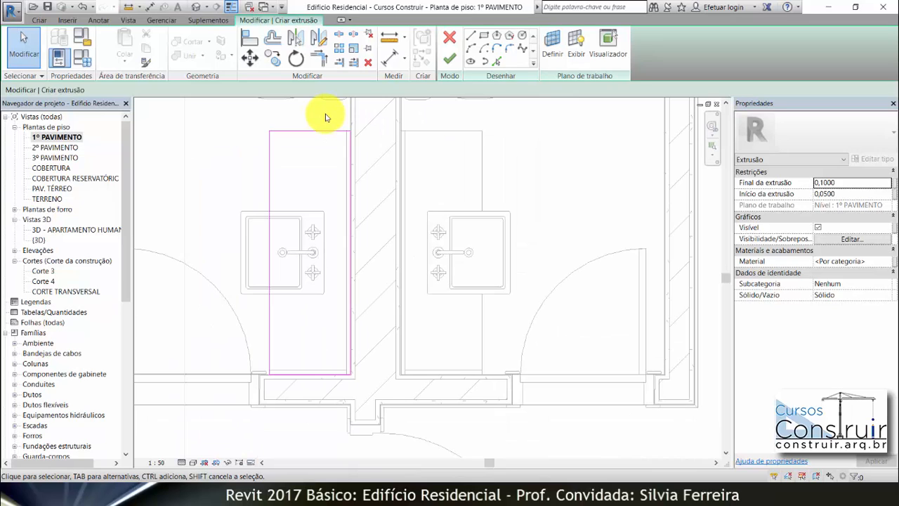
scroll(325, 118, up, 2)
scroll(317, 119, down, 1)
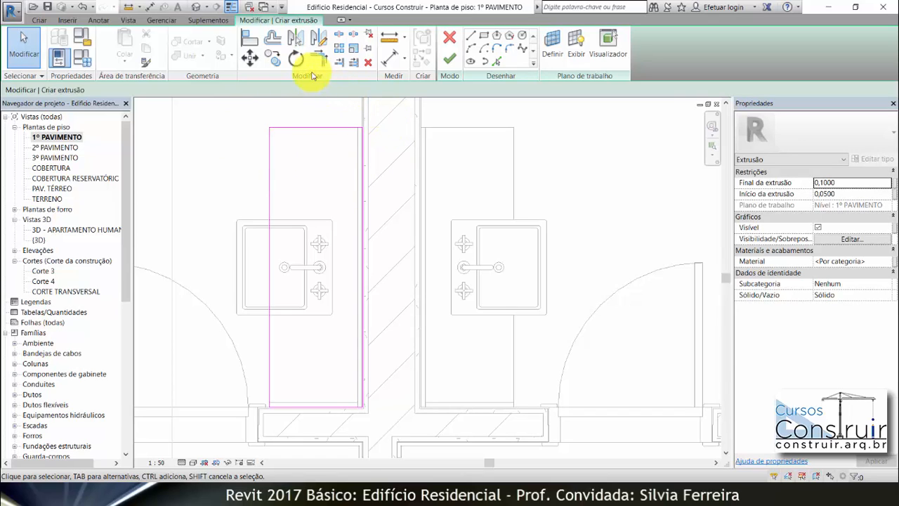
click(274, 38)
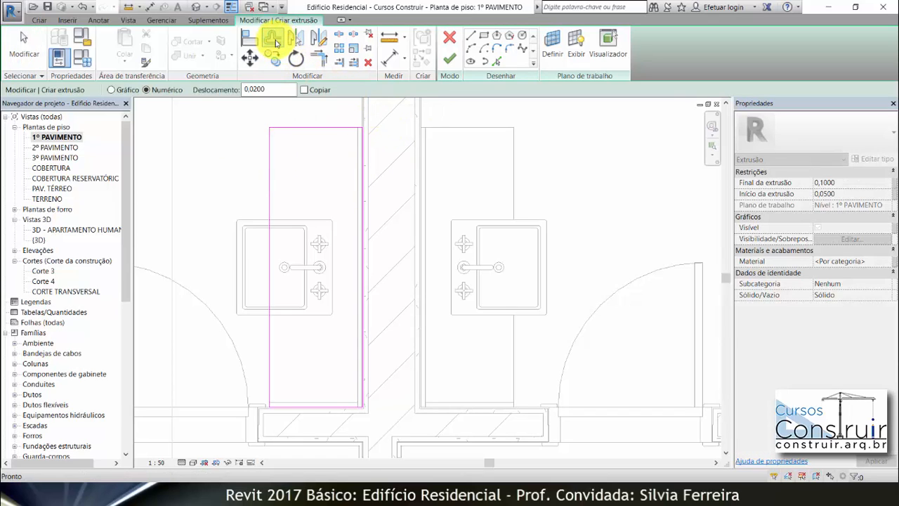
drag(271, 88, 239, 93)
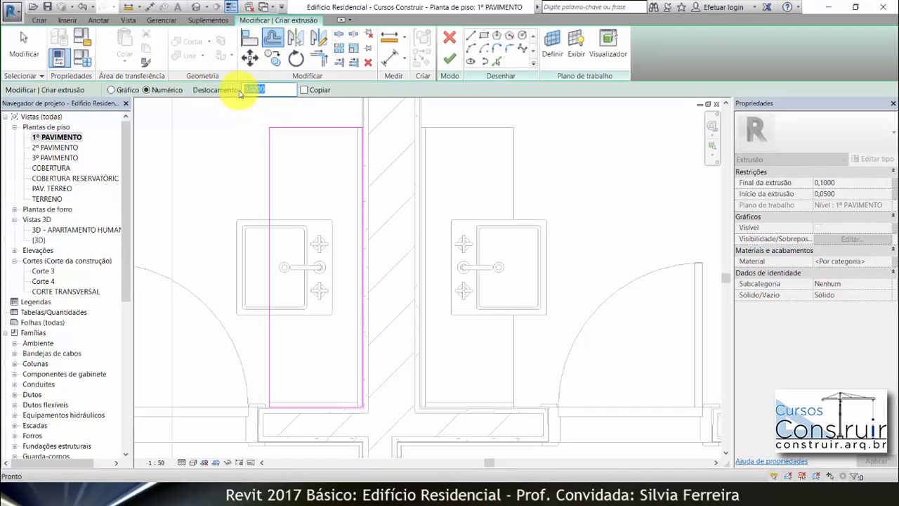
text(0,02)
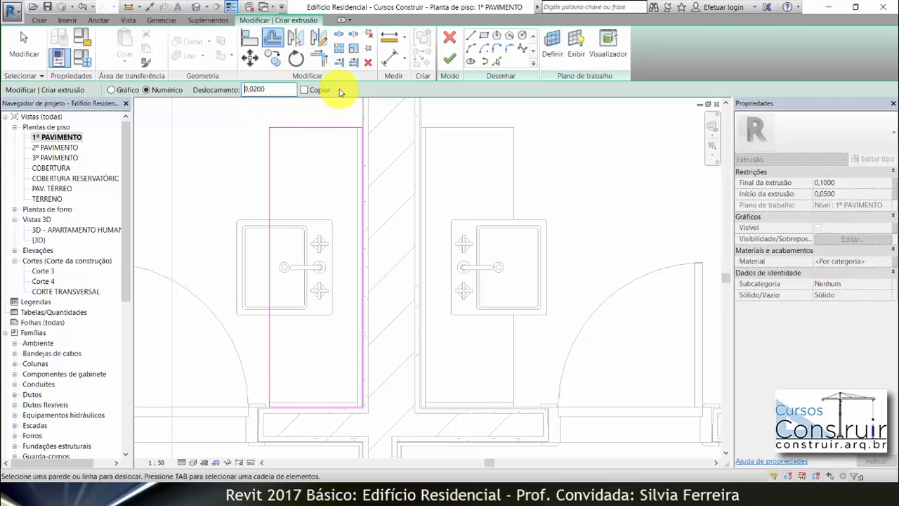
scroll(307, 109, up, 3)
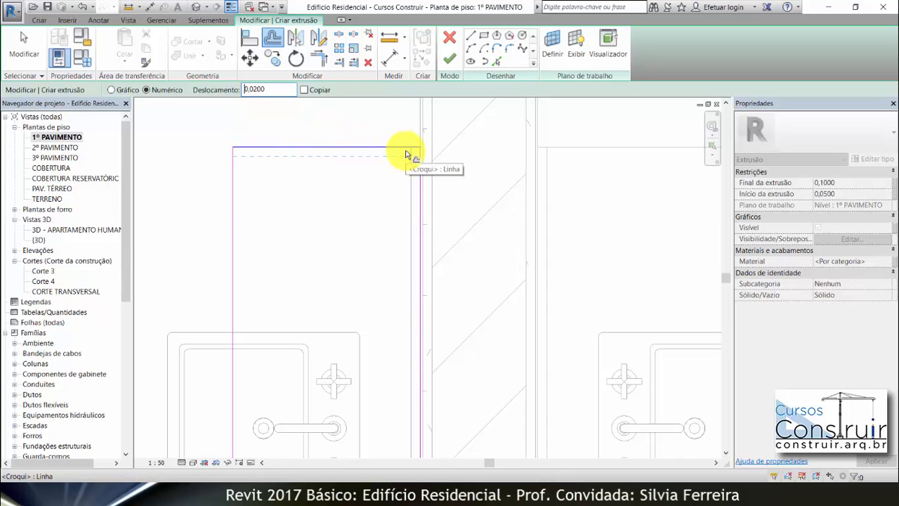
click(349, 147)
scroll(298, 125, down, 2)
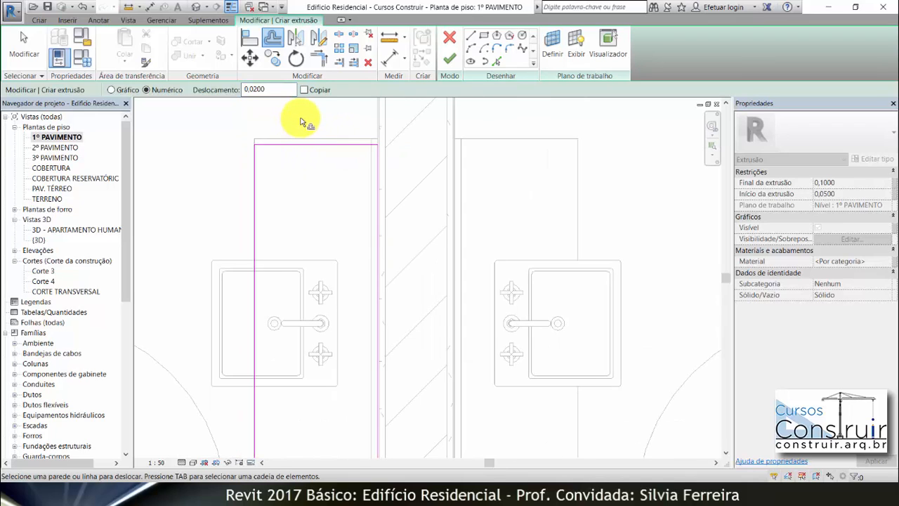
key(Escape)
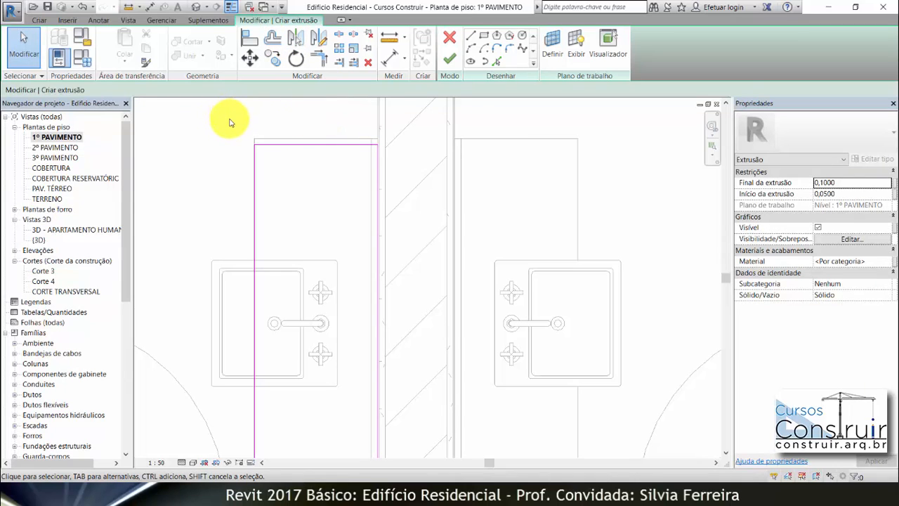
Step: Set the extrusion start to 0,19 and the extrusion end to 0,61, then finish the cabinet extrusion
scroll(230, 121, down, 1)
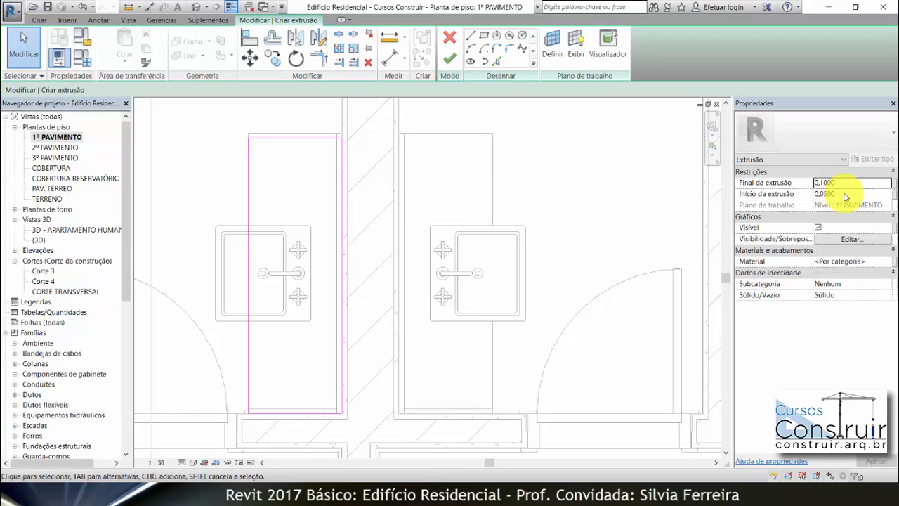
click(846, 195)
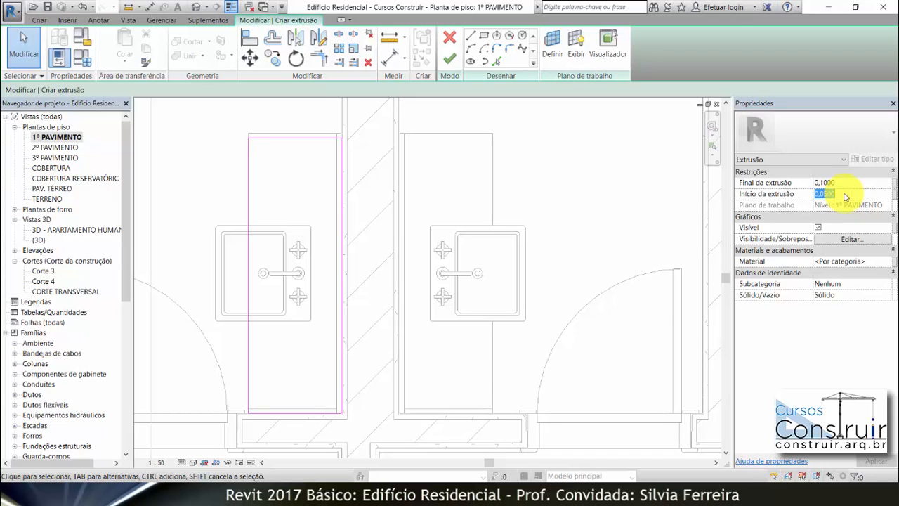
text(,19)
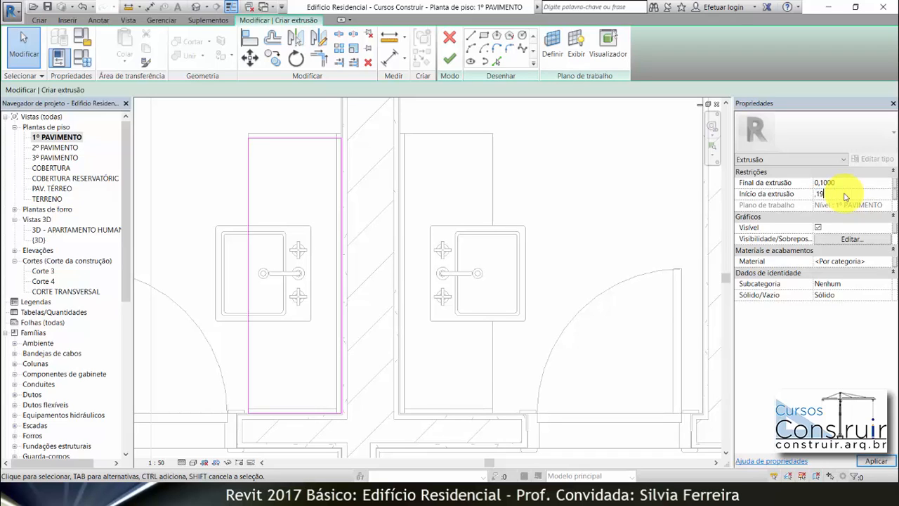
click(856, 184)
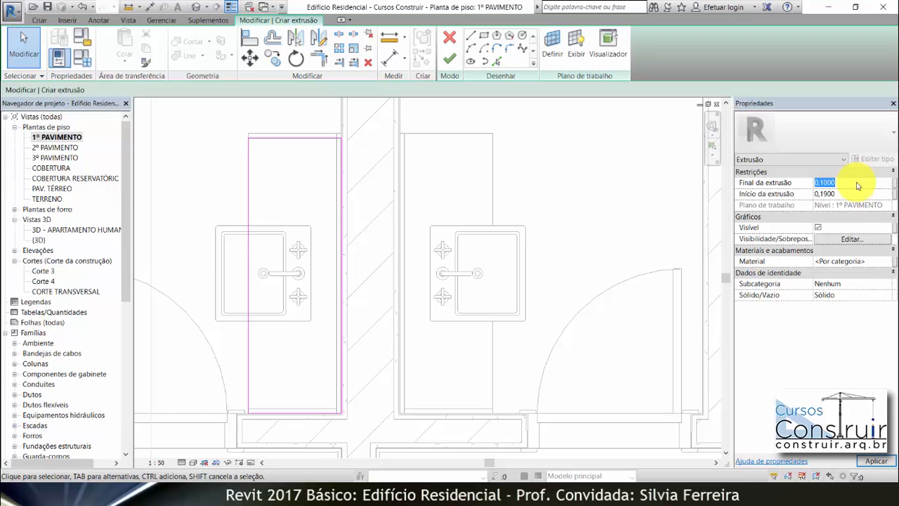
text(,61)
click(887, 463)
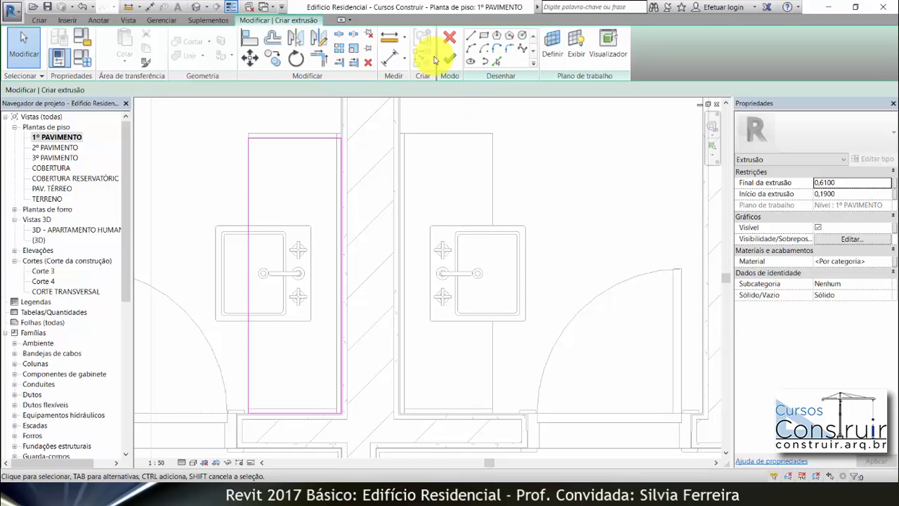
click(450, 62)
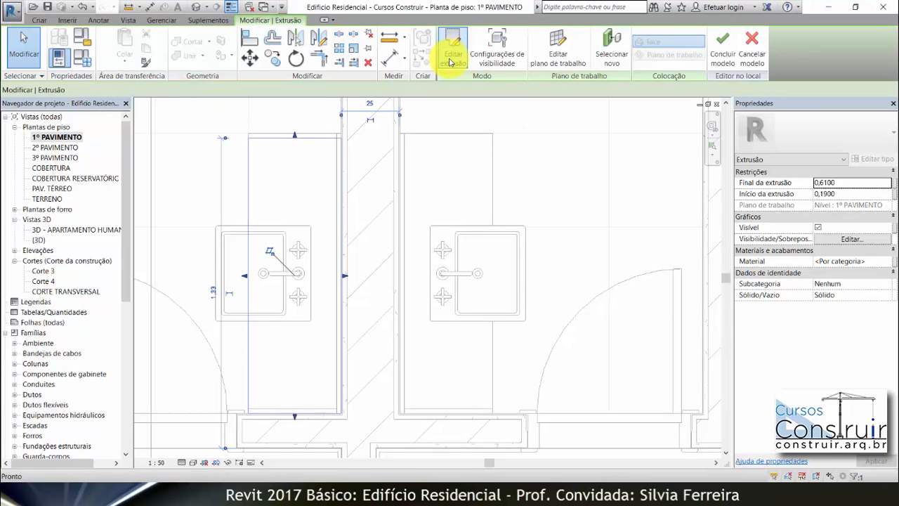
Step: Finish the in-place cabinet model and check its position under the countertop in section Corte 4
click(730, 46)
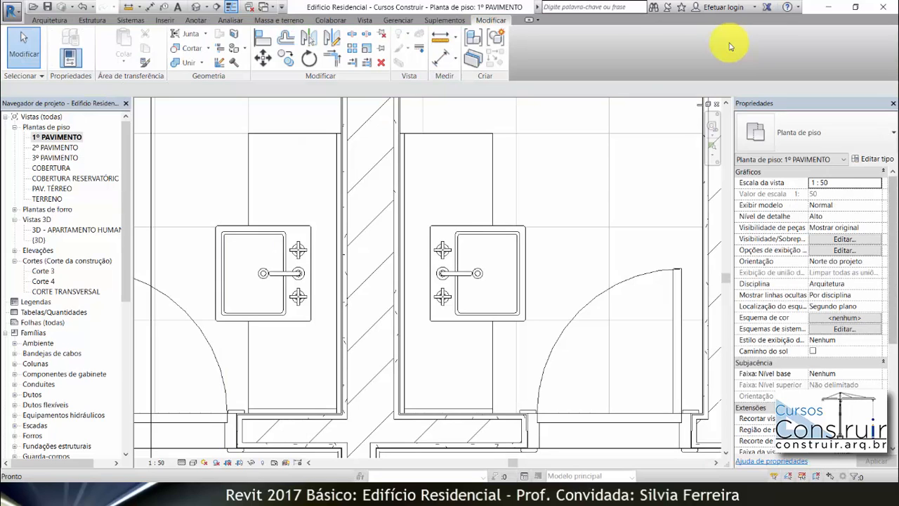
double_click(44, 282)
scroll(604, 237, down, 5)
scroll(527, 113, up, 3)
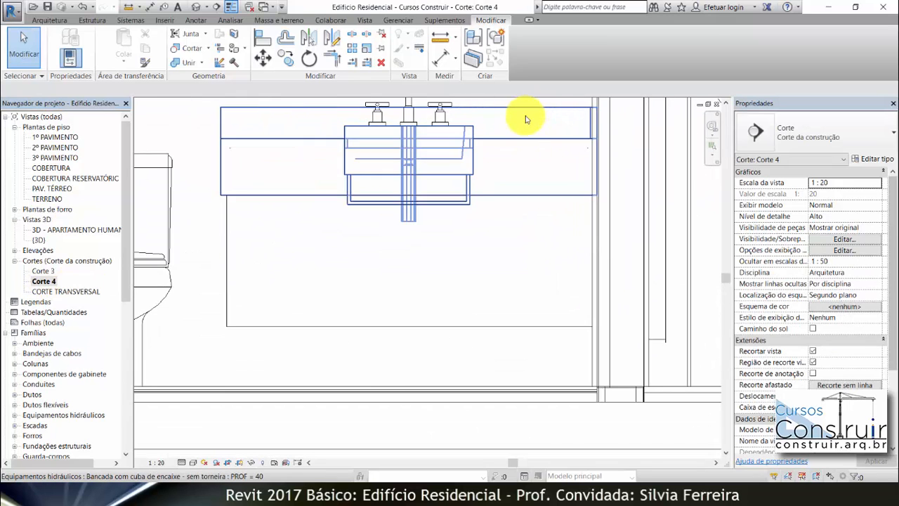
click(353, 328)
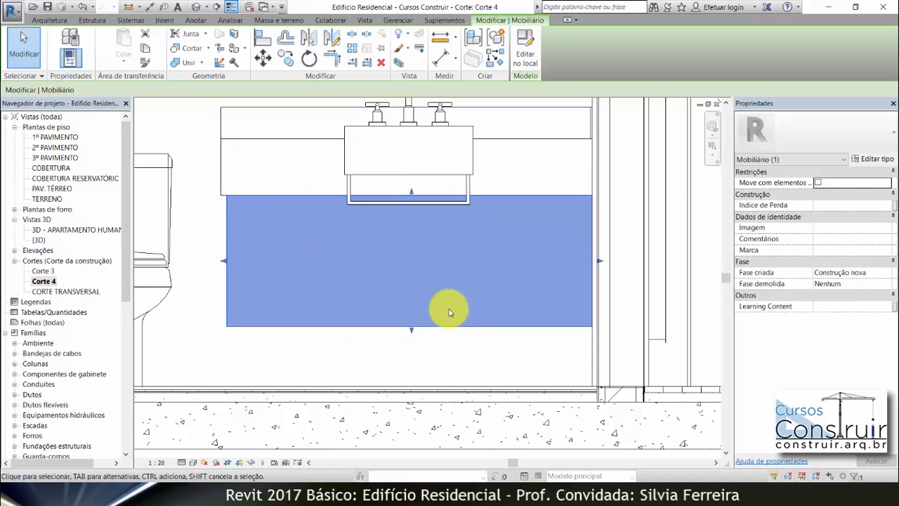
click(499, 362)
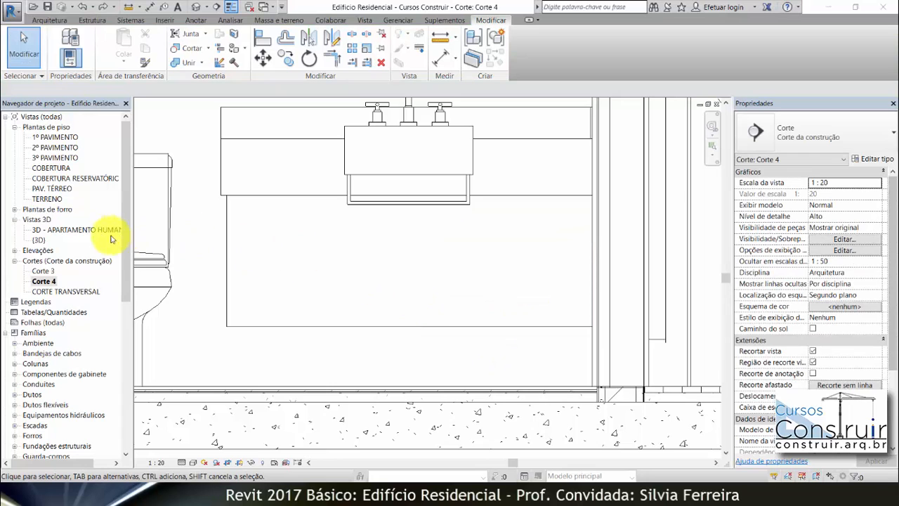
Step: Open the 3D apartment view and examine the walls surrounding the bathroom from above
double_click(61, 230)
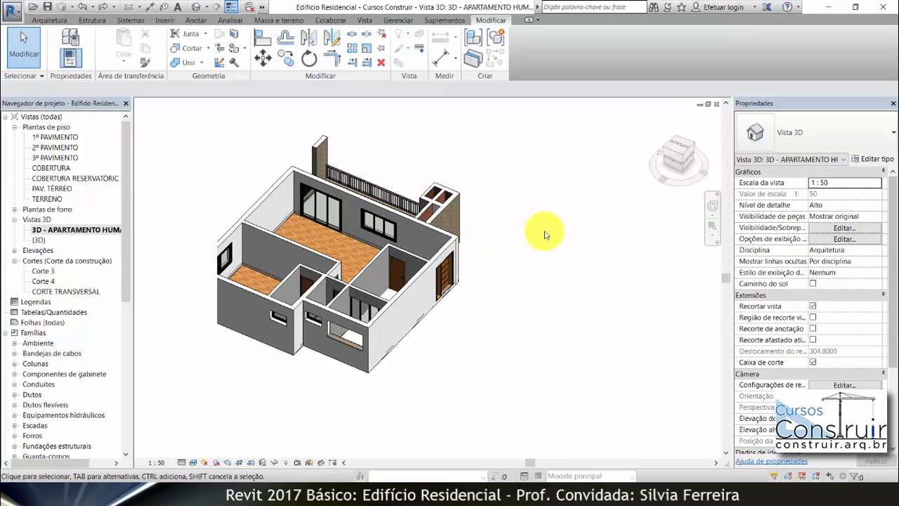
scroll(485, 248, down, 2)
scroll(486, 249, up, 4)
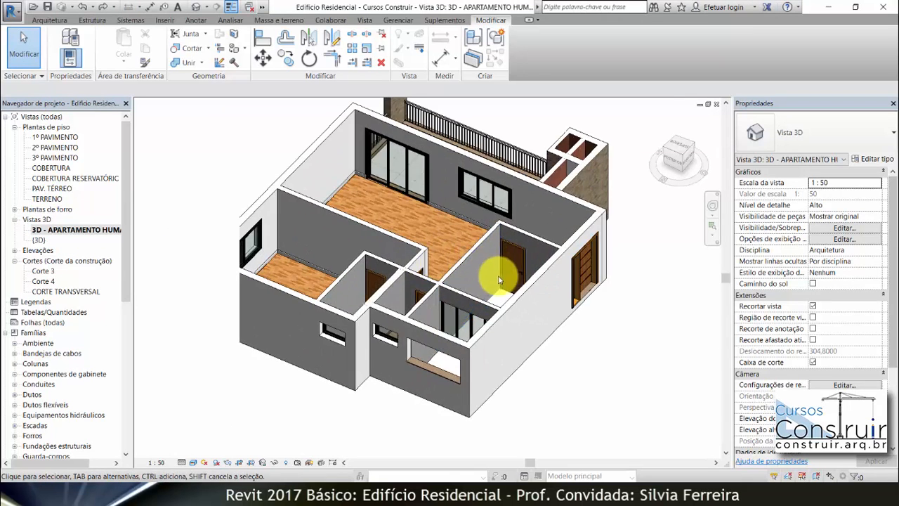
shift+middle_drag(512, 277, 413, 320)
scroll(446, 267, up, 3)
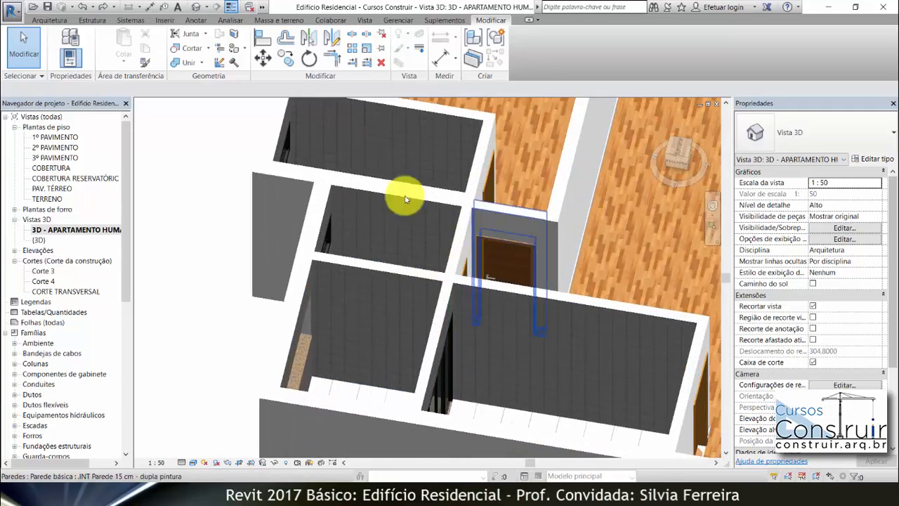
scroll(454, 203, down, 3)
scroll(480, 229, up, 3)
scroll(479, 229, down, 3)
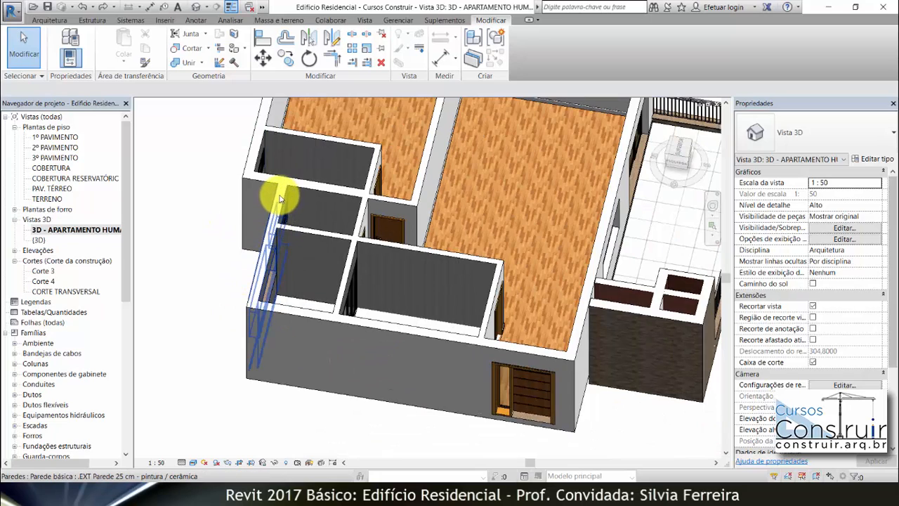
shift+middle_drag(314, 211, 324, 258)
shift+middle_drag(299, 307, 315, 226)
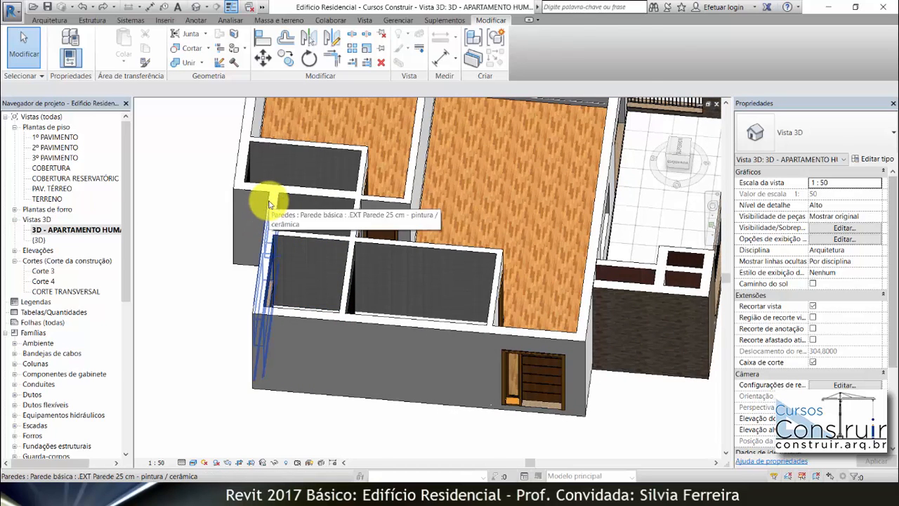
Step: Temporarily hide the walls, window and sliding glass door that block the view of the bathroom countertop in 3D
click(269, 204)
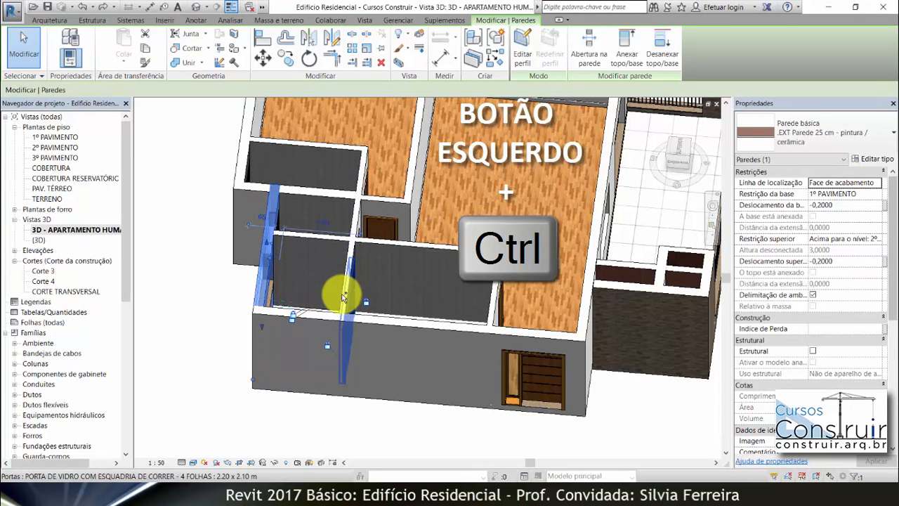
ctrl+click(343, 297)
ctrl+click(311, 316)
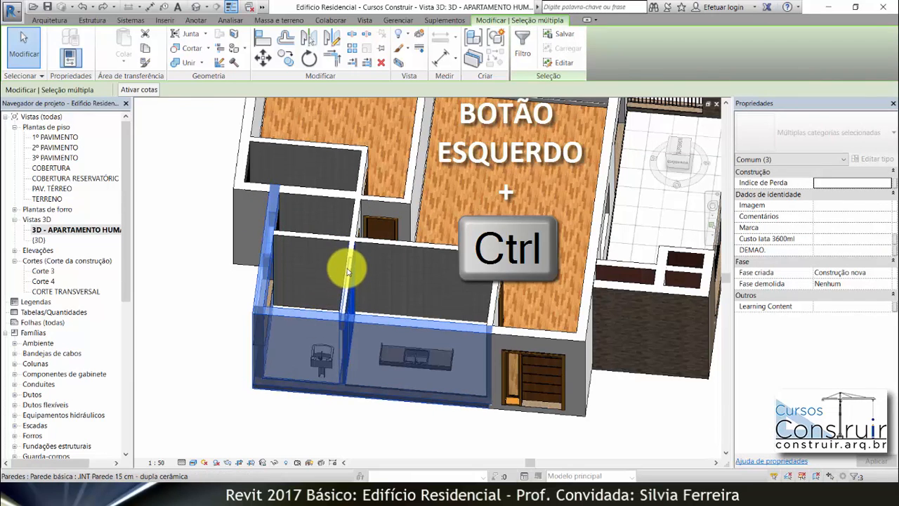
ctrl+click(318, 240)
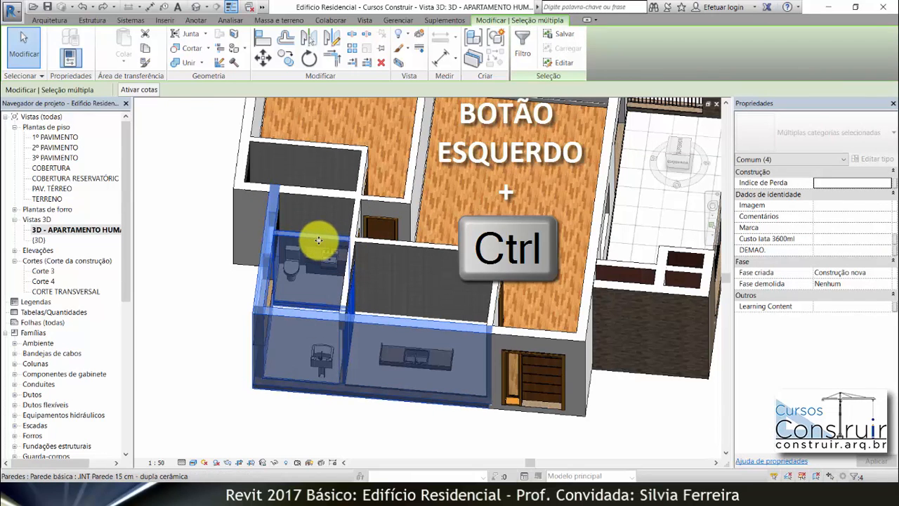
ctrl+click(414, 245)
ctrl+click(414, 246)
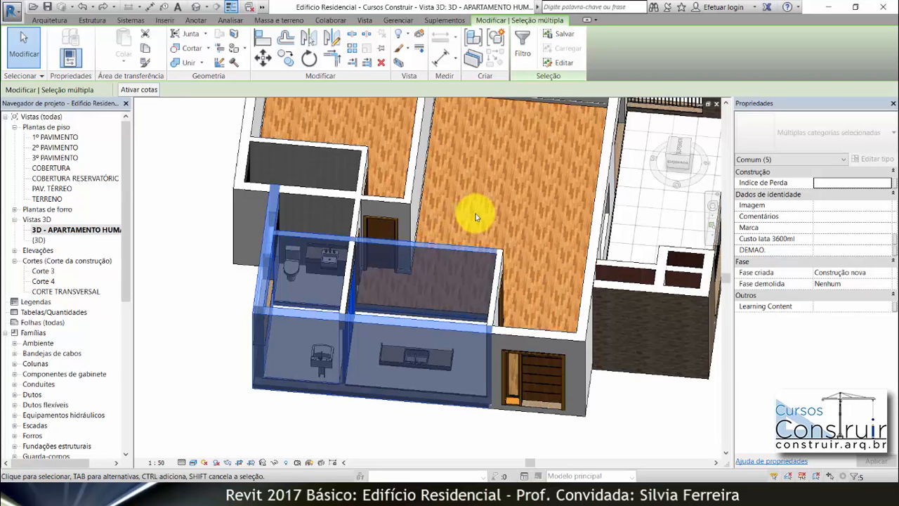
shift+middle_drag(484, 212, 417, 200)
ctrl+click(369, 167)
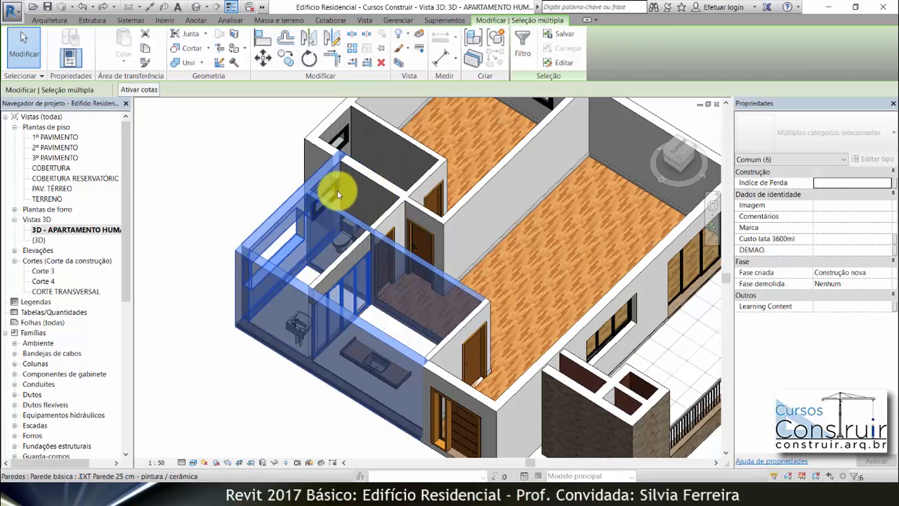
ctrl+click(344, 264)
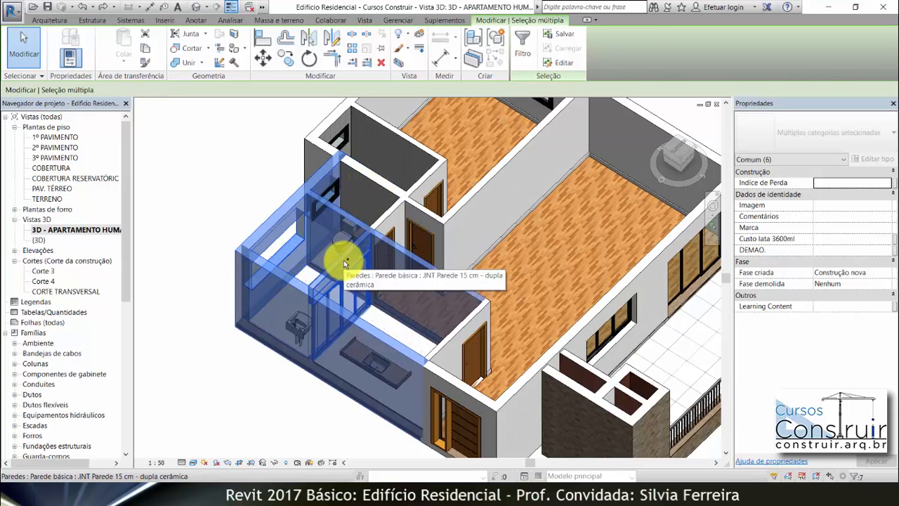
shift+middle_drag(290, 255, 261, 313)
scroll(246, 316, up, 3)
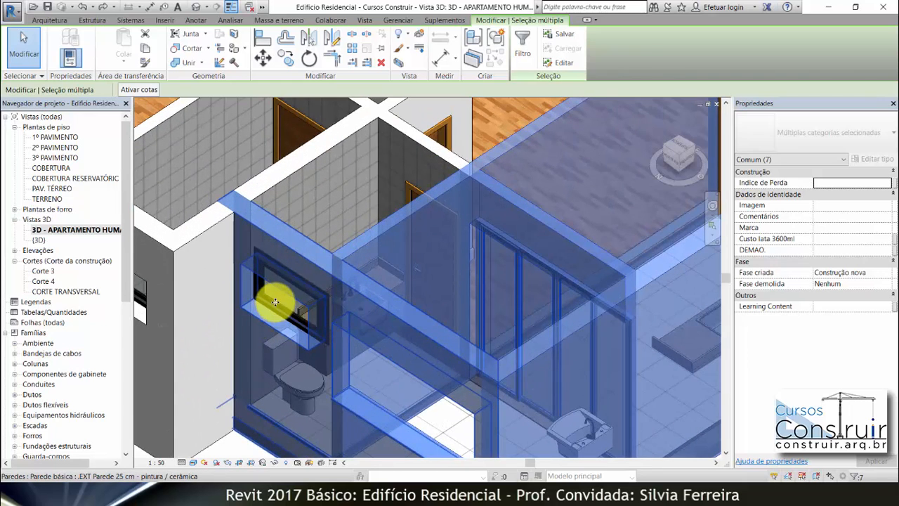
ctrl+click(280, 303)
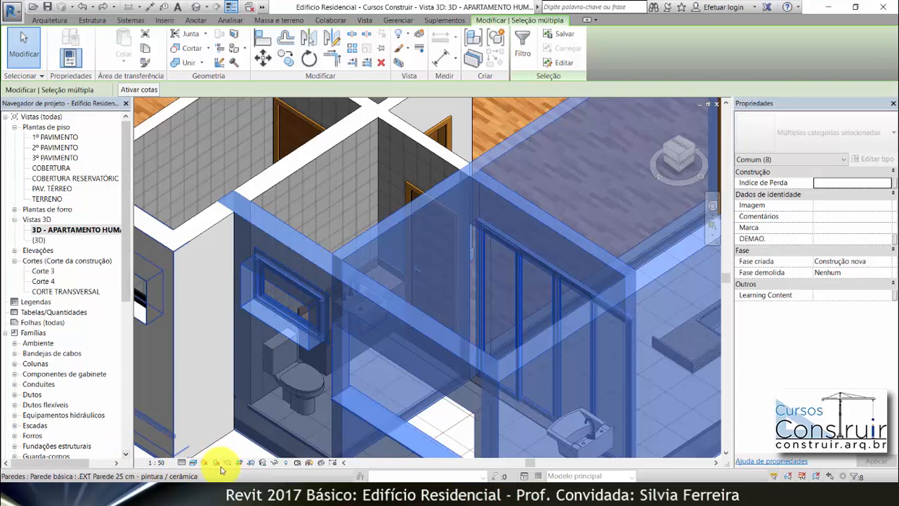
click(274, 464)
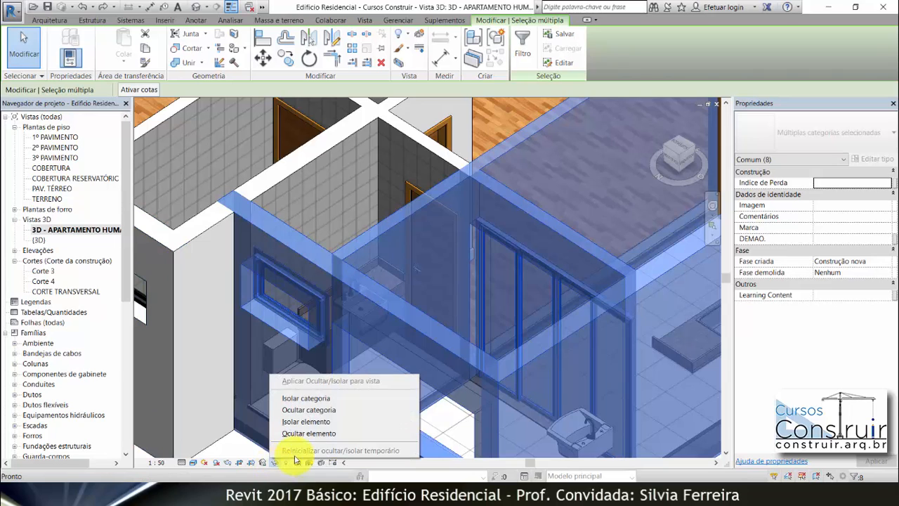
click(310, 433)
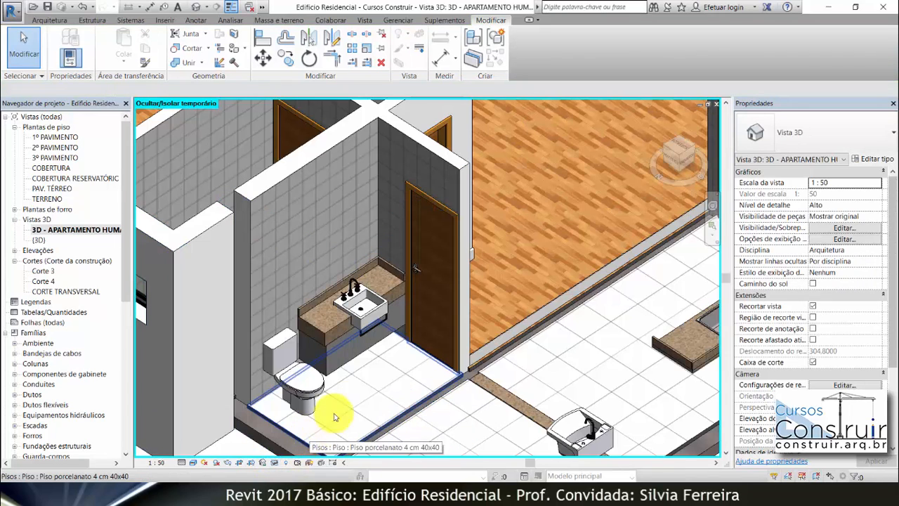
Step: Inspect the cabinet under the granite countertop up close in 3D and again in section Corte 4
scroll(353, 431, up, 3)
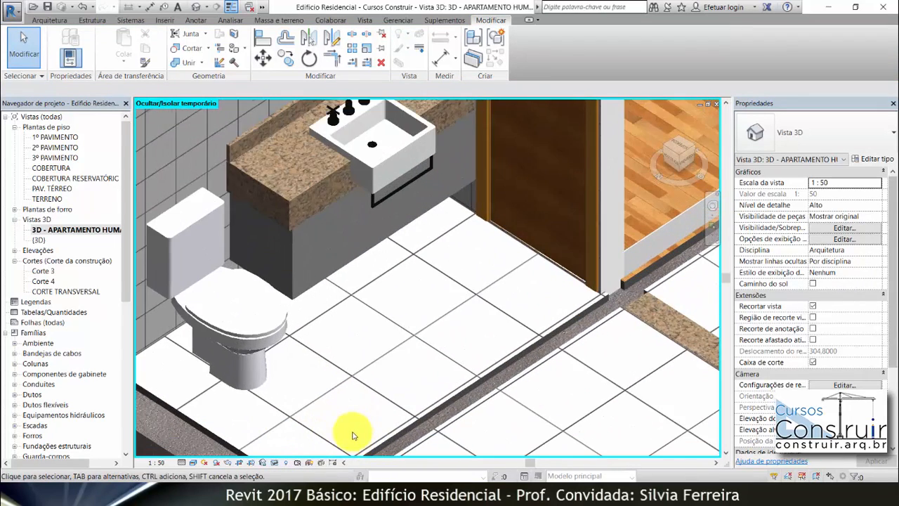
scroll(331, 305, down, 3)
shift+middle_drag(331, 307, 322, 249)
shift+middle_drag(468, 207, 446, 237)
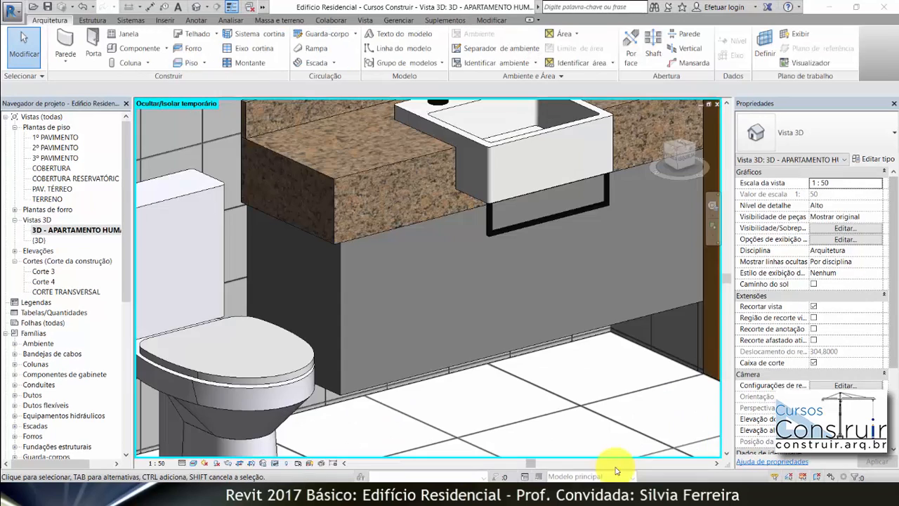
double_click(50, 282)
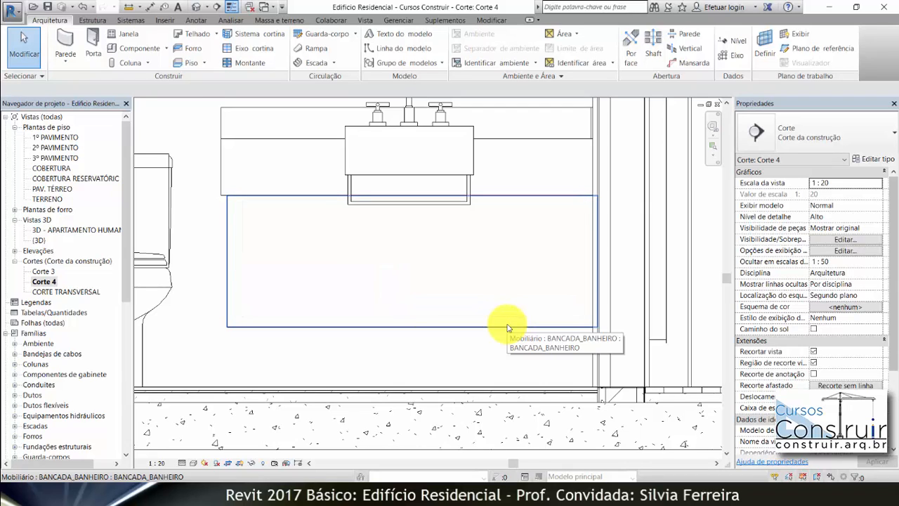
Step: In the 1º PAVIMENTO floor plan, temporarily hide the left bathroom's sink countertop and its faucet
double_click(54, 138)
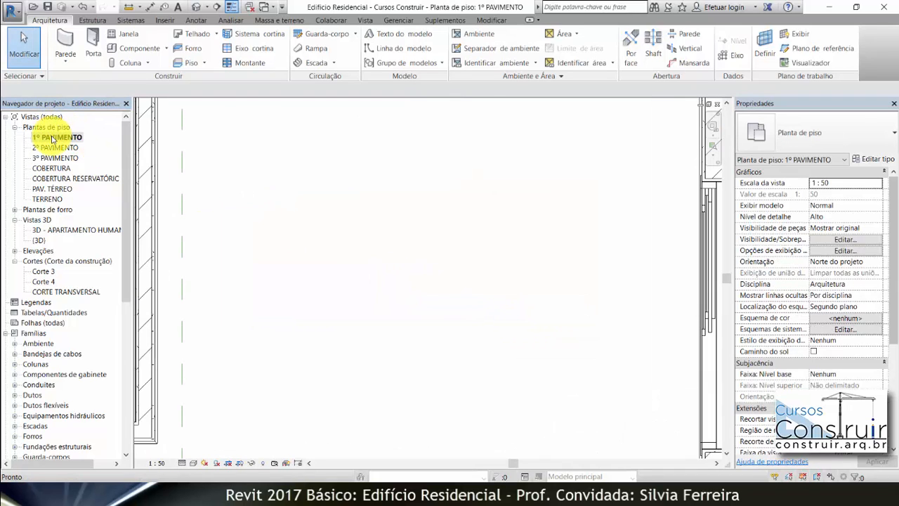
scroll(558, 250, down, 8)
scroll(451, 261, up, 4)
scroll(451, 260, up, 5)
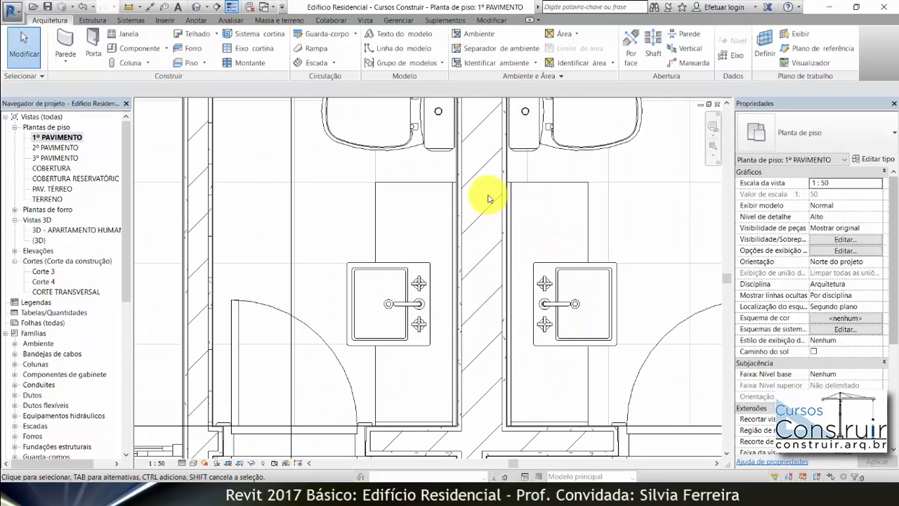
click(430, 182)
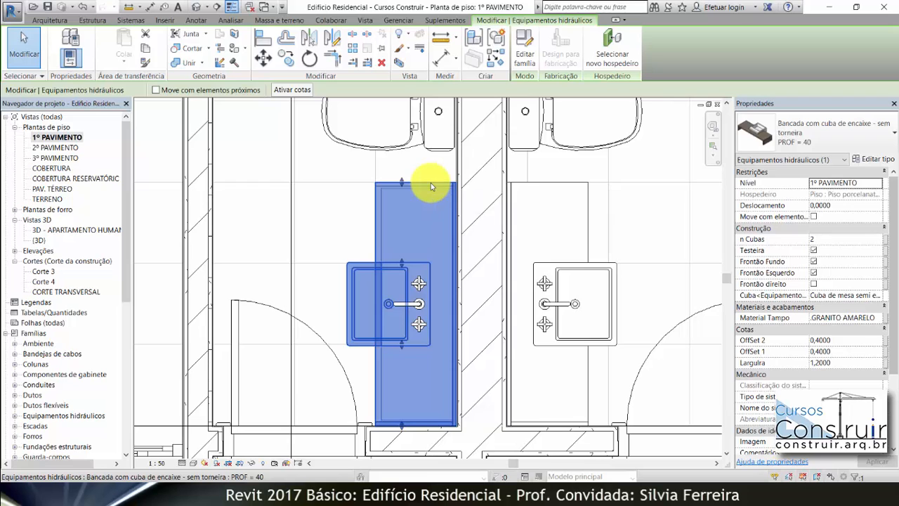
ctrl+click(420, 288)
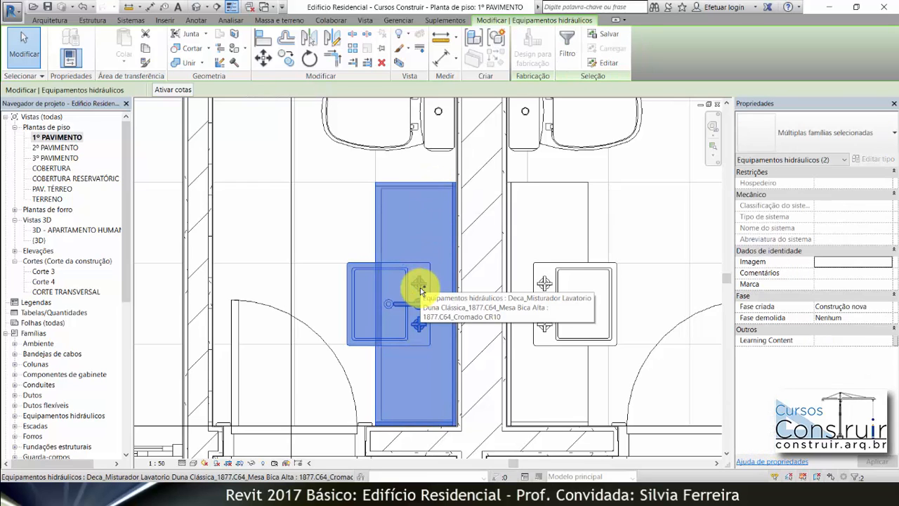
click(253, 464)
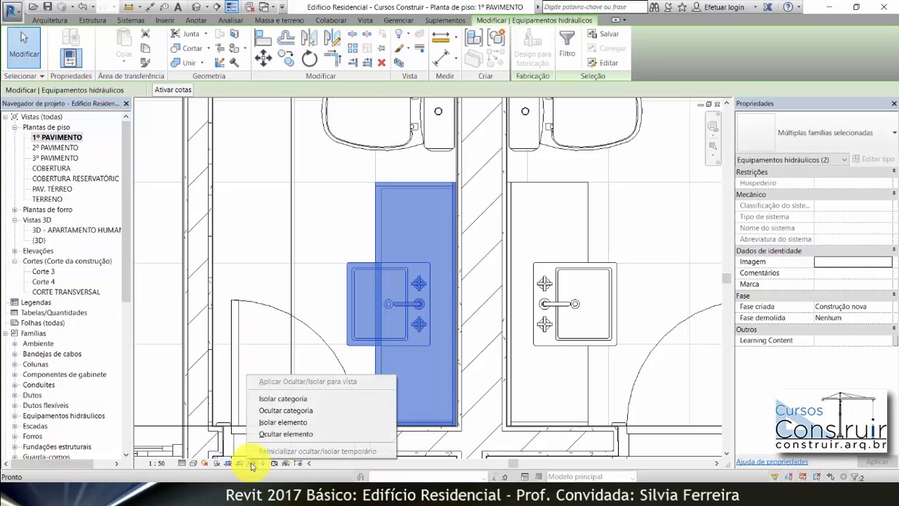
click(285, 435)
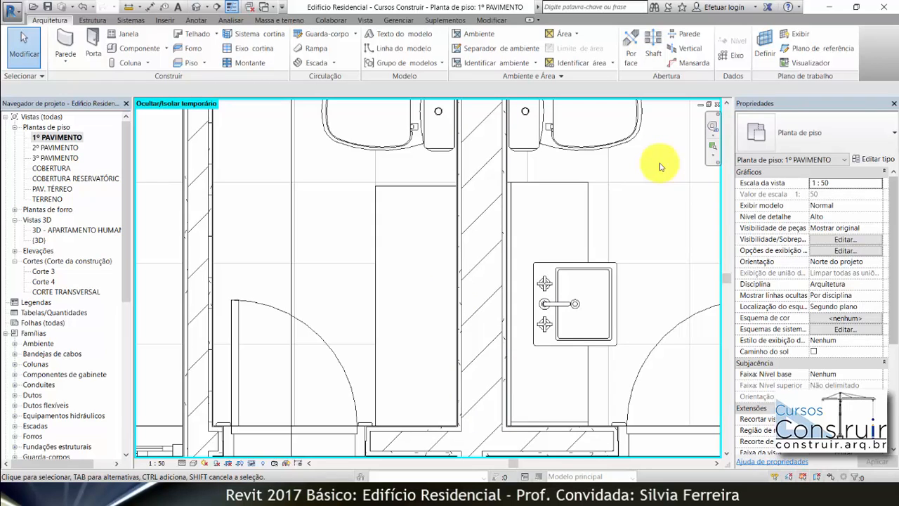
Step: Edit the BANCADA_BANHEIRO cabinet in place and sketch a rectangular void extrusion profile matching its full outline in plan
click(427, 191)
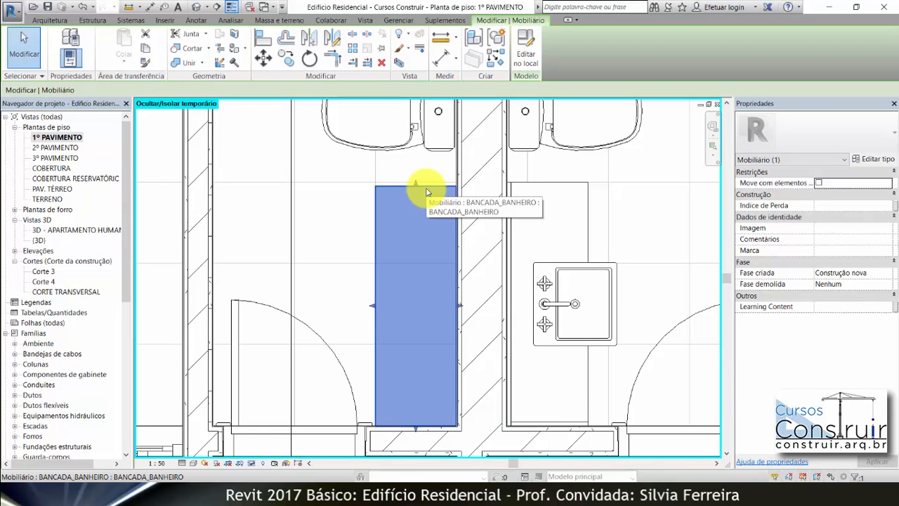
click(526, 50)
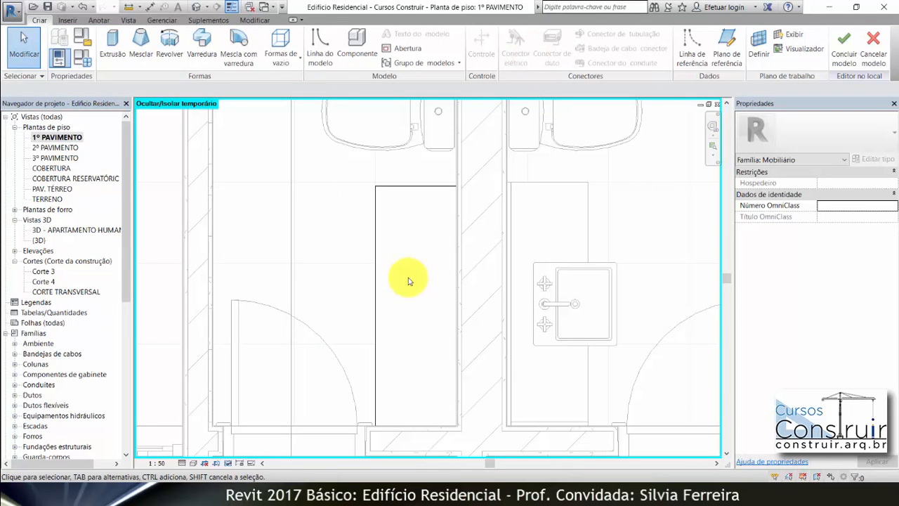
click(281, 60)
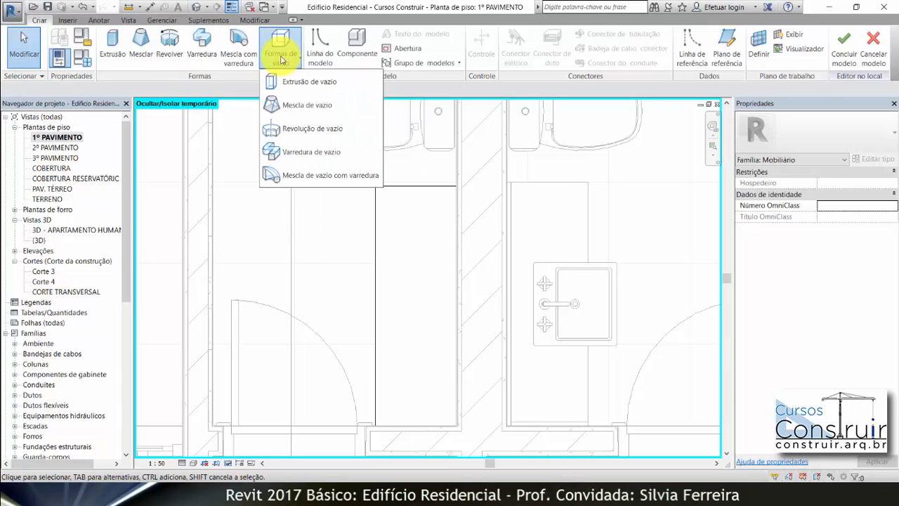
click(309, 81)
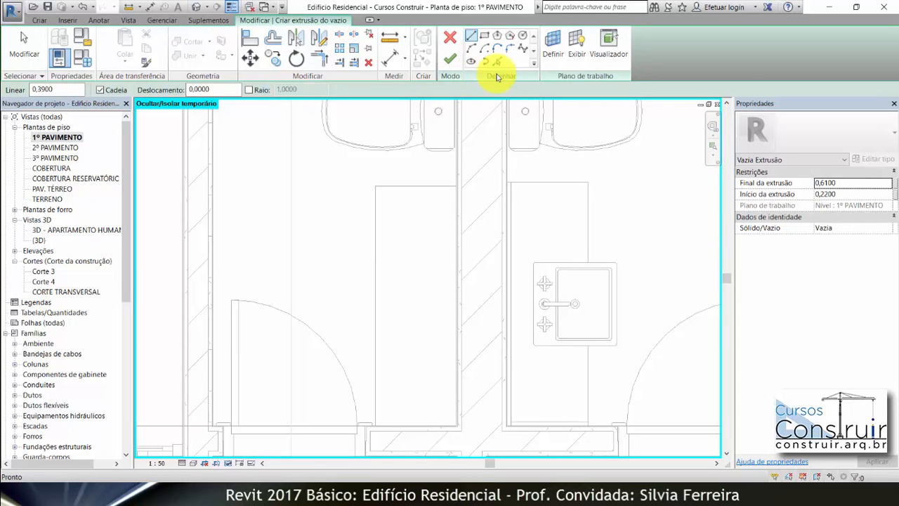
click(485, 37)
scroll(394, 186, up, 5)
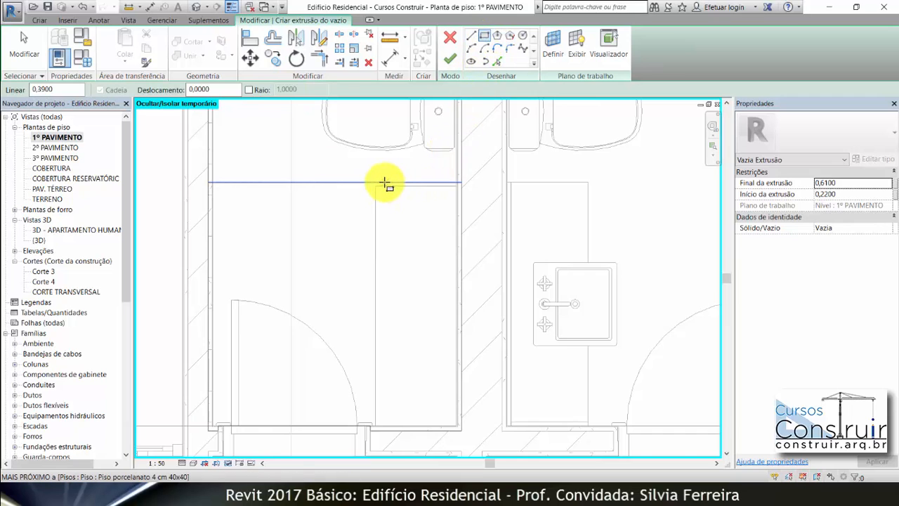
click(338, 195)
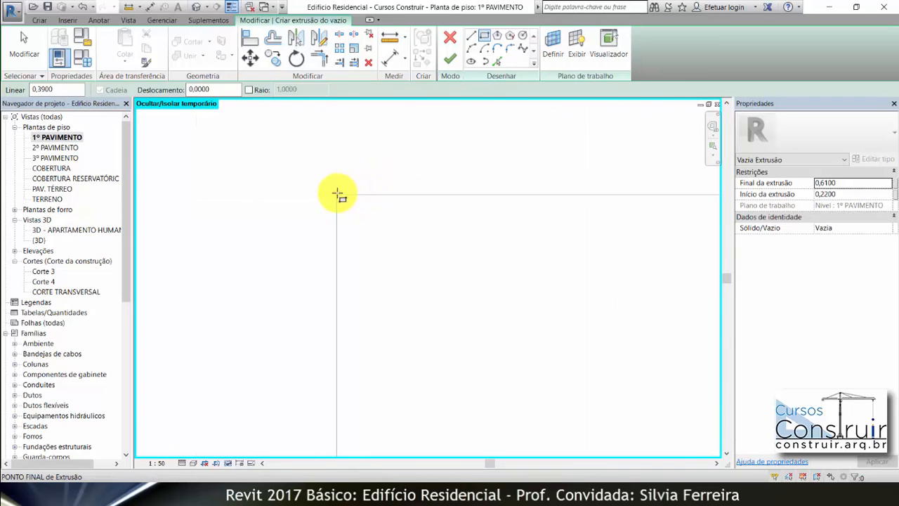
scroll(306, 151, down, 4)
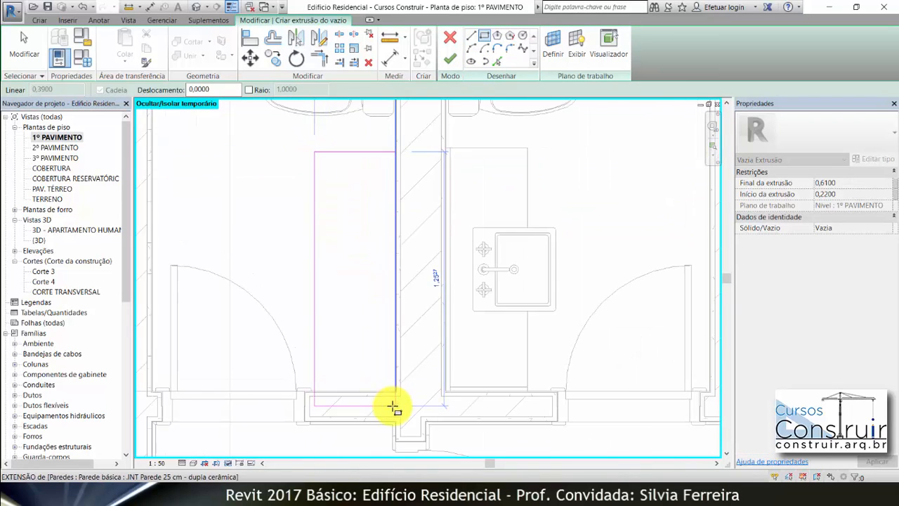
scroll(394, 397, up, 5)
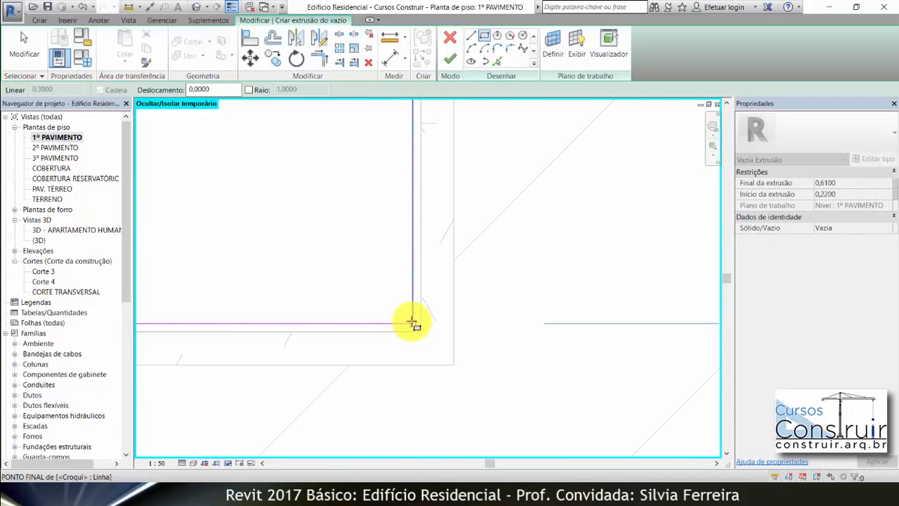
click(412, 323)
scroll(413, 329, down, 5)
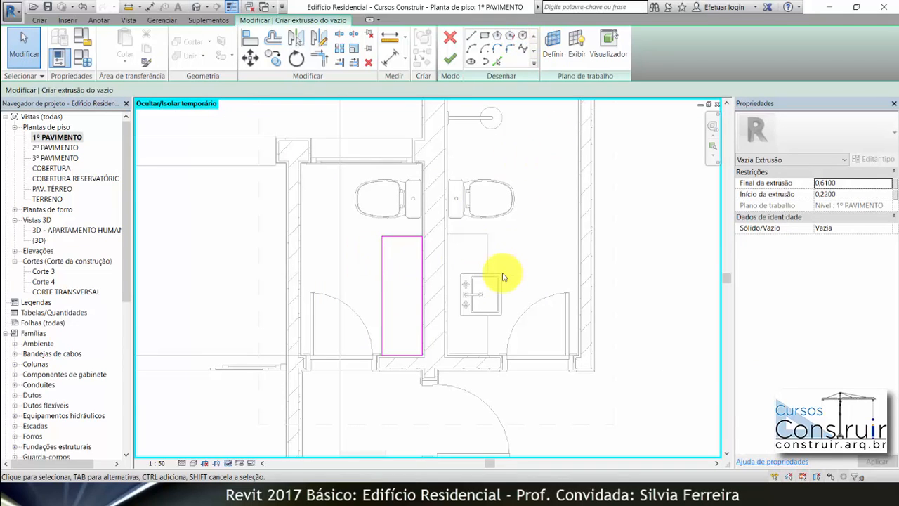
Step: Offset the two short sides of the void profile inward by 0,03 without keeping copies
scroll(401, 236, up, 3)
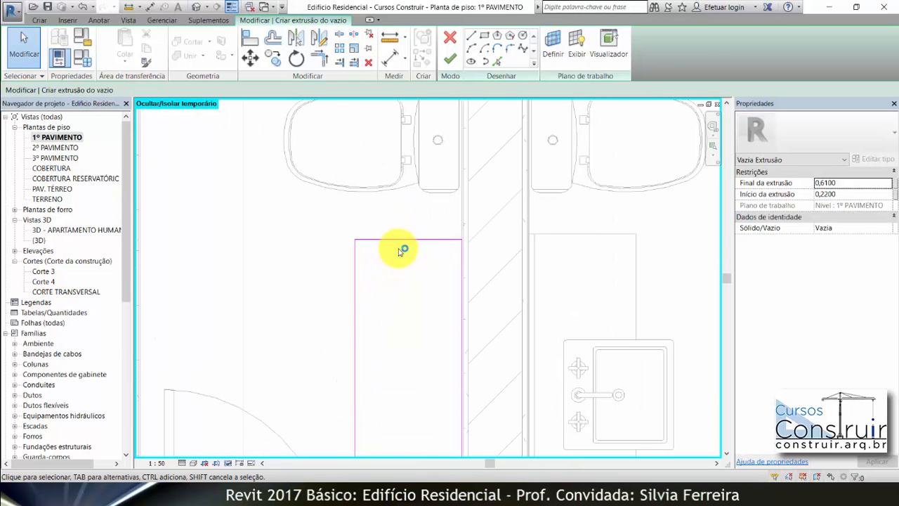
scroll(376, 242, up, 3)
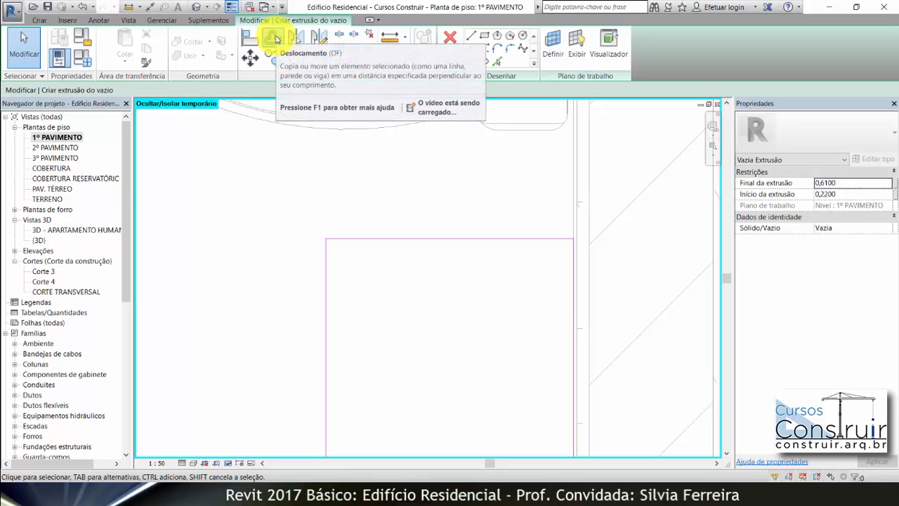
click(274, 38)
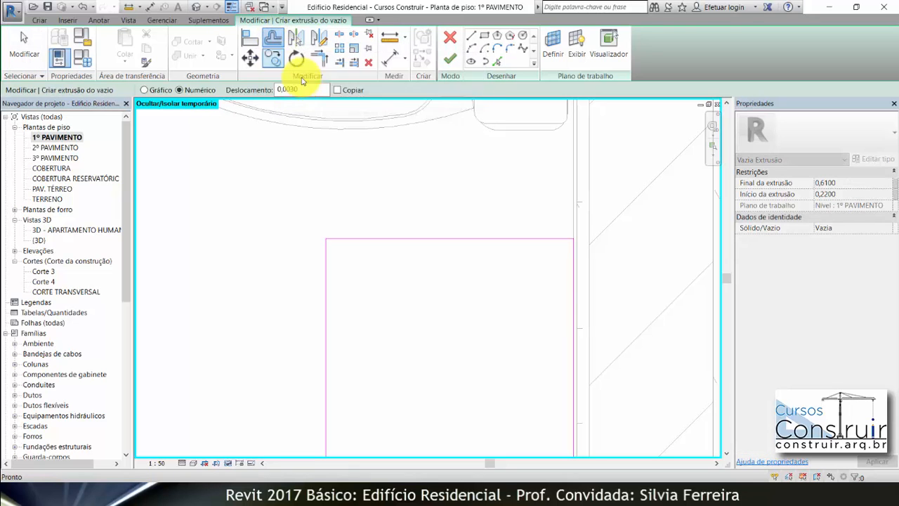
drag(302, 90, 269, 91)
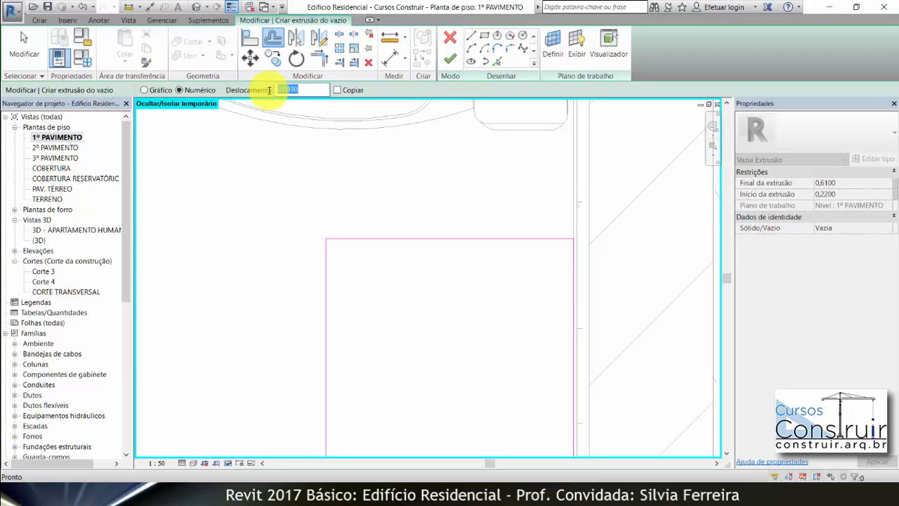
text(0,)
text(3)
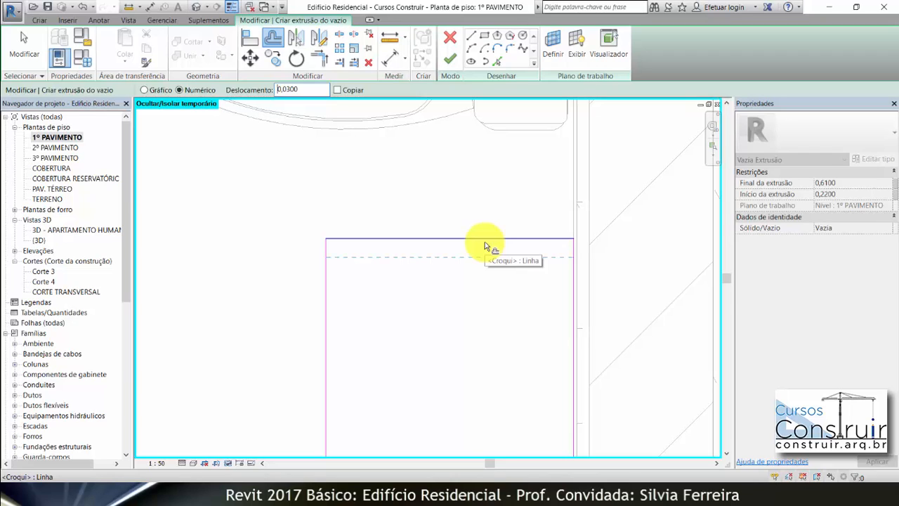
click(484, 242)
scroll(430, 204, down, 3)
scroll(425, 169, down, 3)
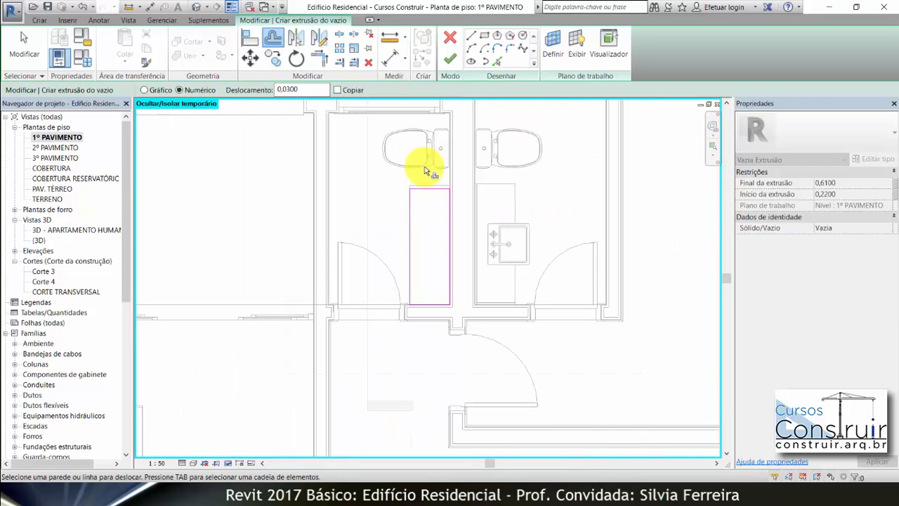
scroll(435, 300, up, 4)
scroll(416, 305, up, 2)
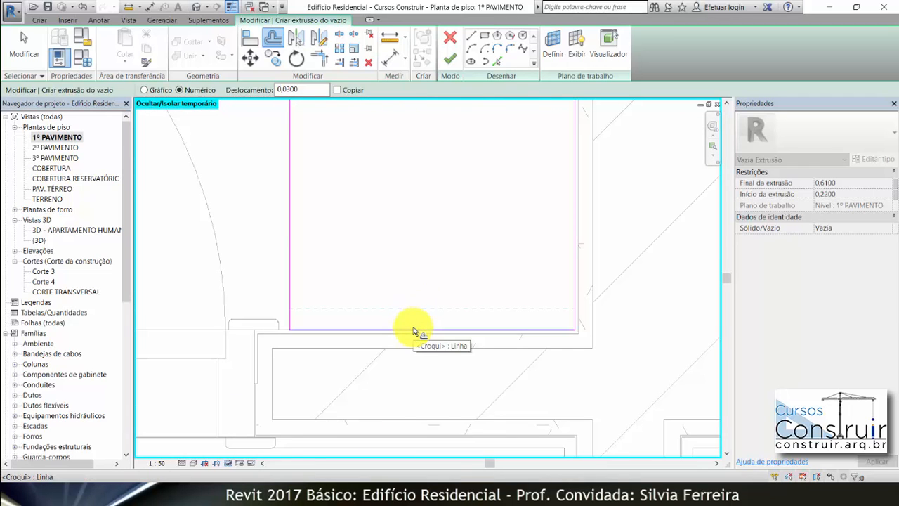
click(413, 330)
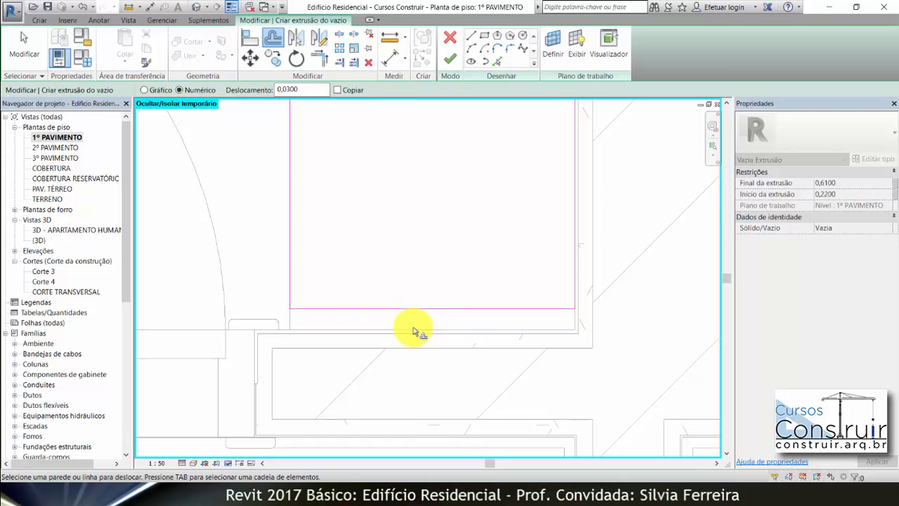
scroll(366, 343, down, 3)
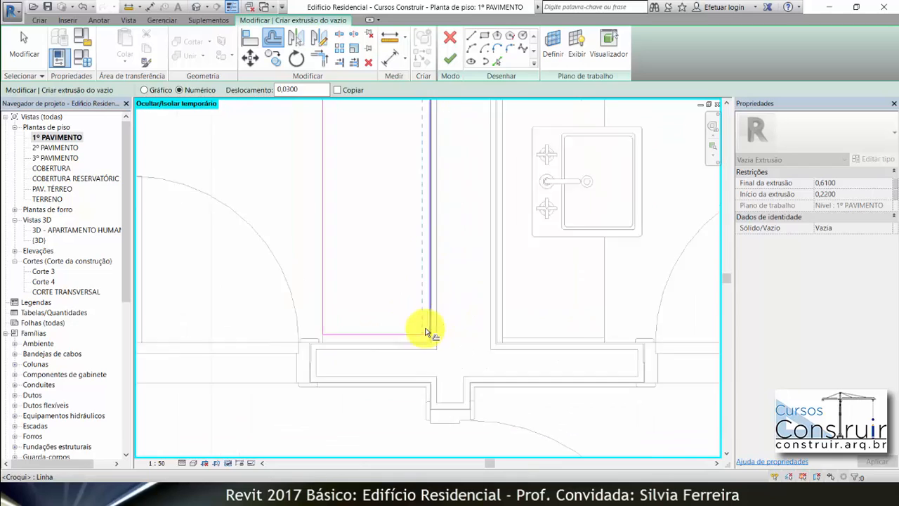
Step: Offset the wall-side line of the void profile inward by 0,003
scroll(425, 326, up, 3)
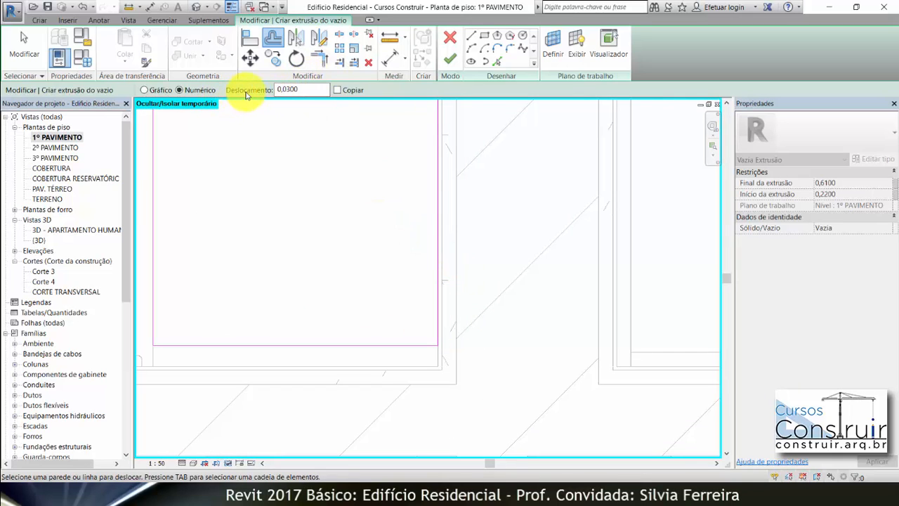
drag(302, 91, 276, 91)
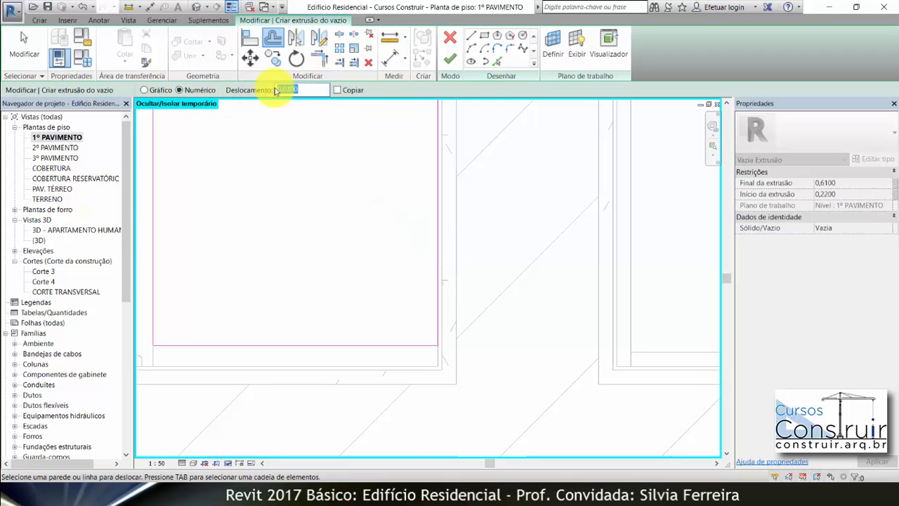
text(0,003)
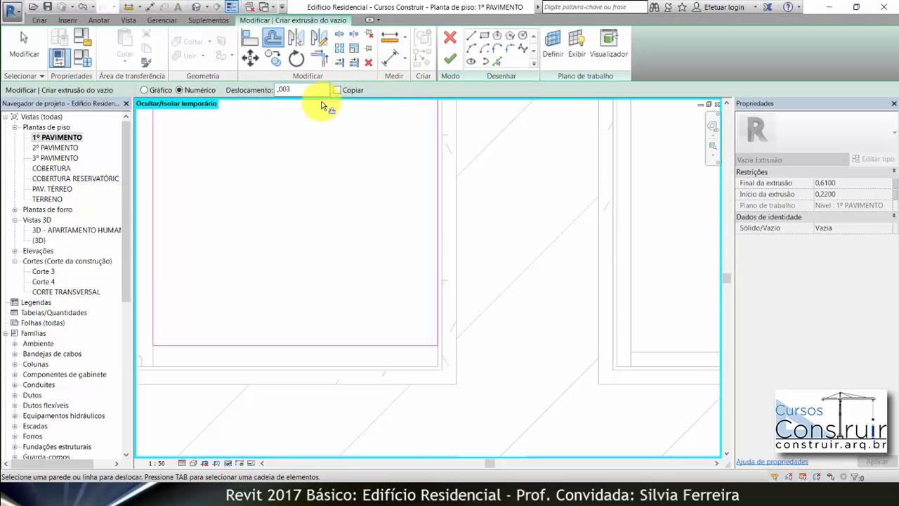
key(Return)
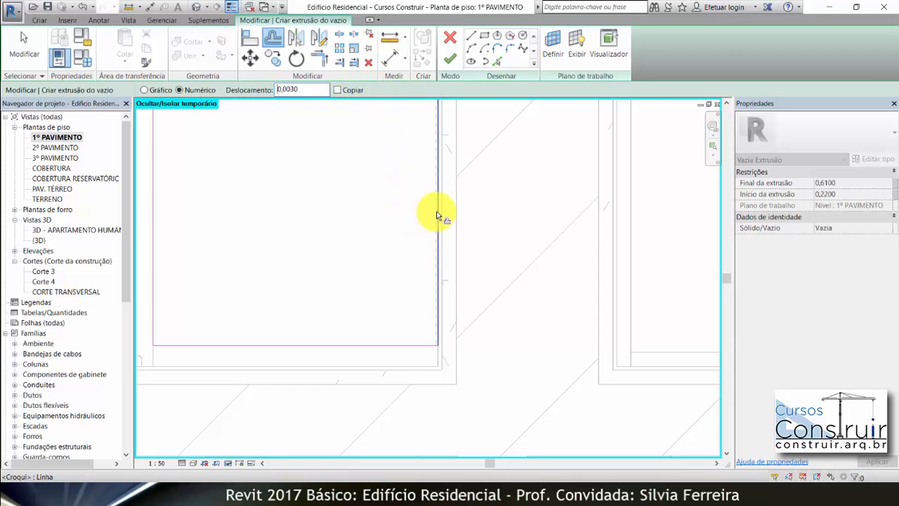
scroll(436, 215, up, 5)
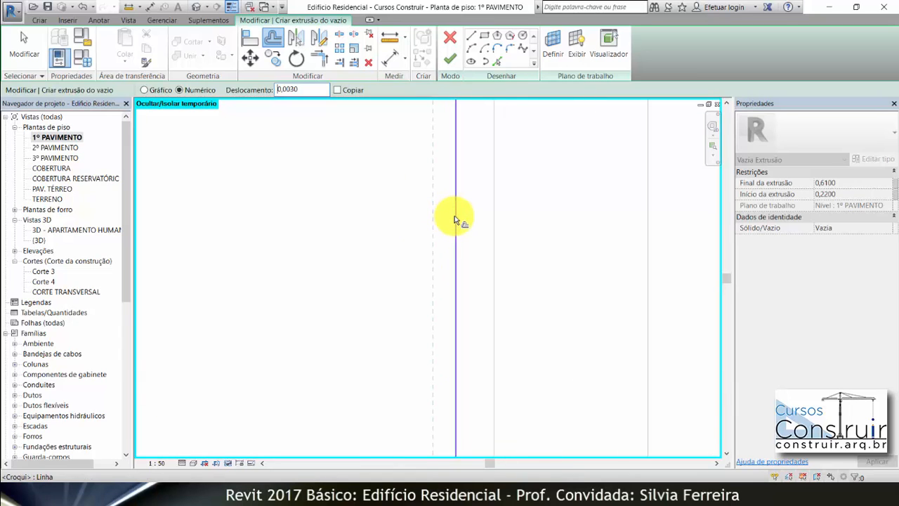
click(454, 219)
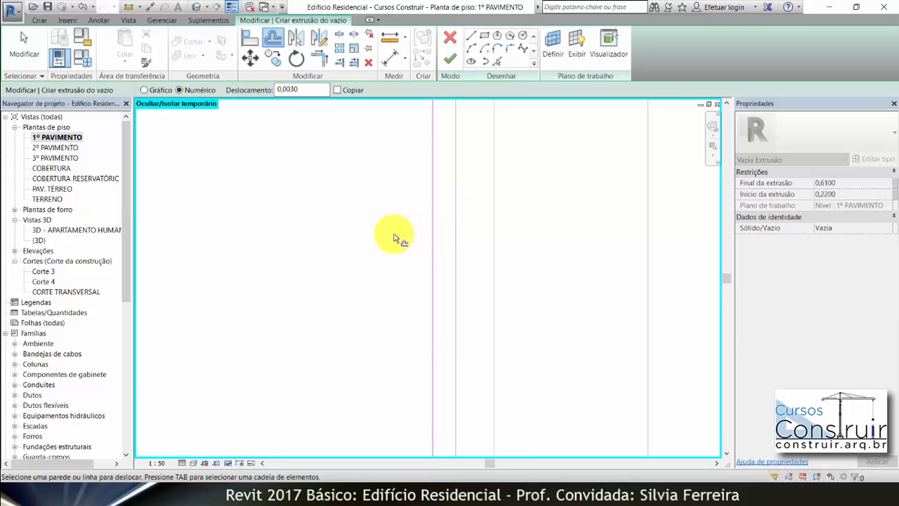
scroll(401, 253, down, 5)
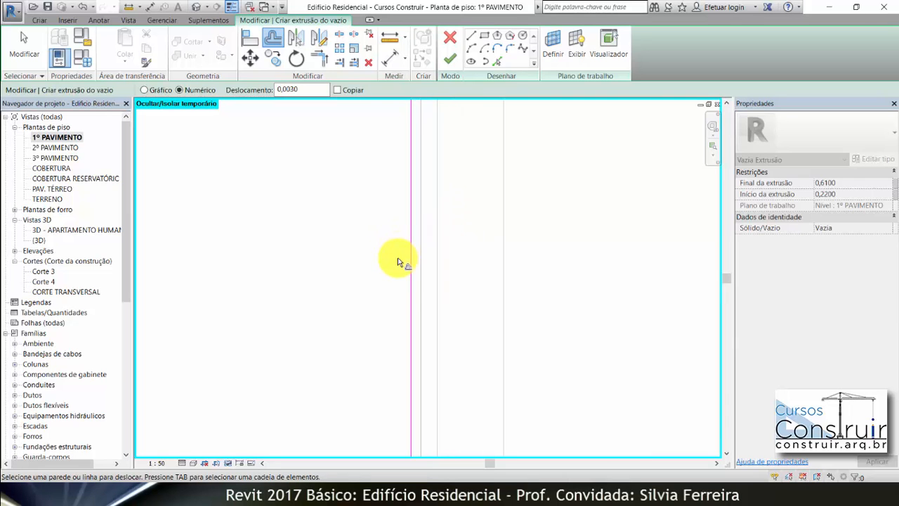
Step: Finish the void extrusion with its start at 0,2200 and end at 0,6100, and complete the in-place cabinet model
click(453, 62)
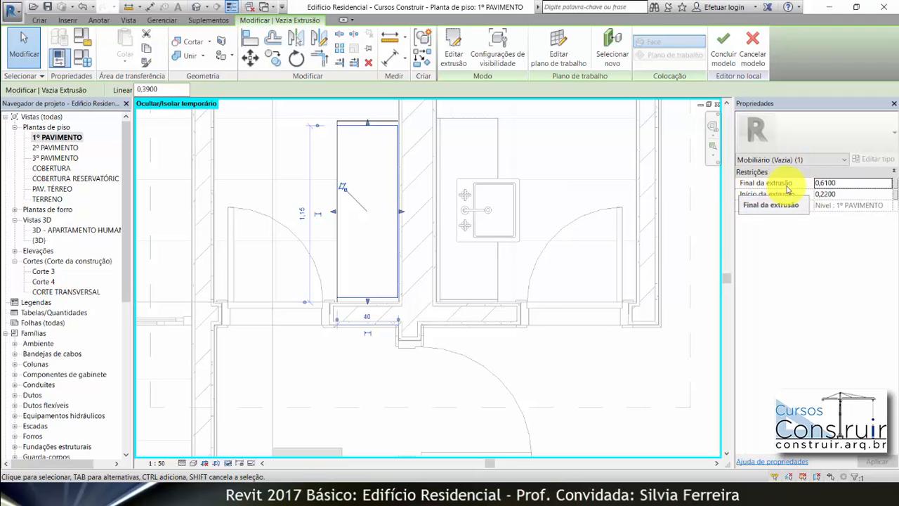
click(845, 182)
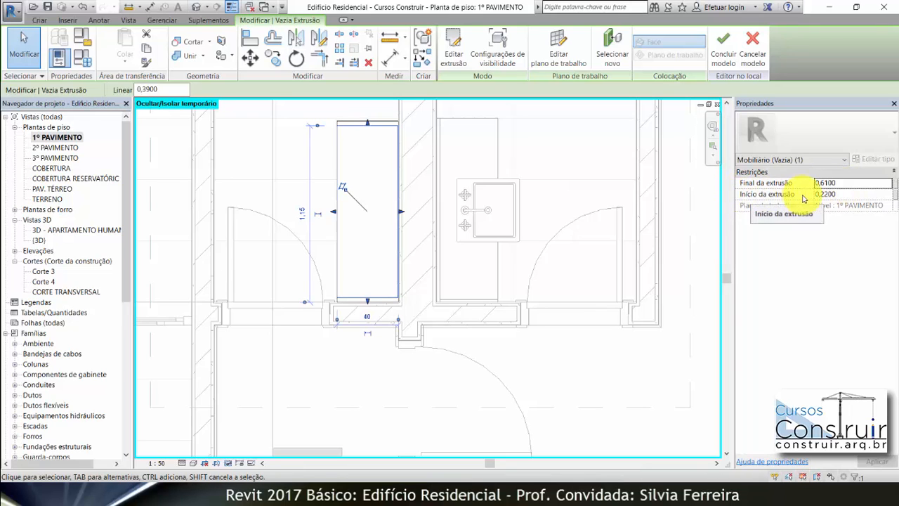
drag(843, 195, 811, 194)
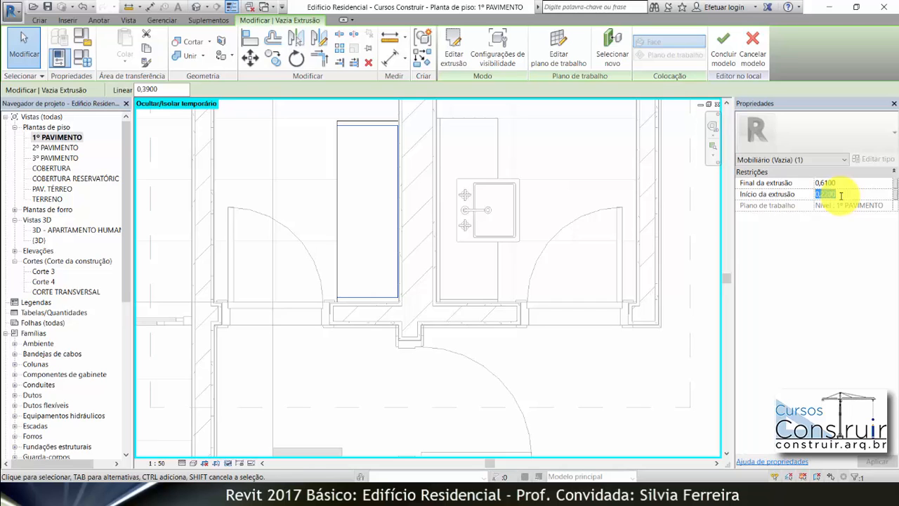
click(726, 55)
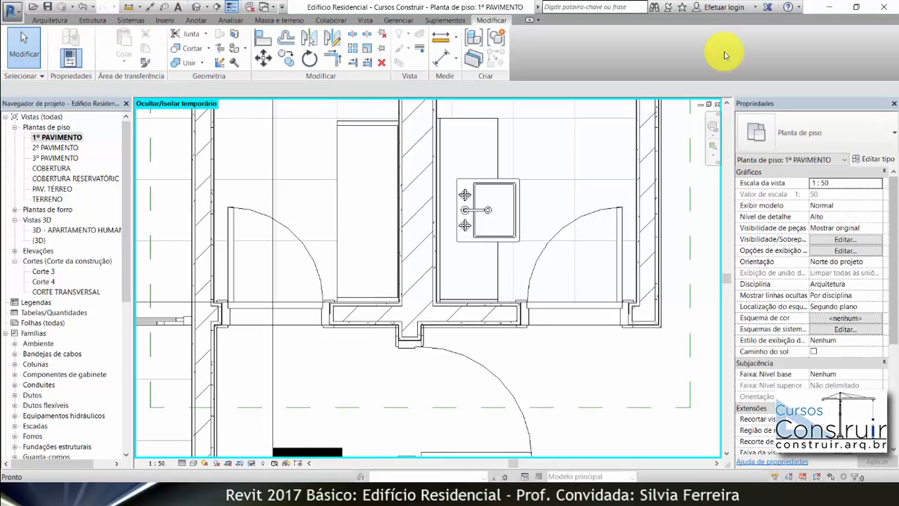
Step: Open the 3D - APARTAMENTO HUMANIZADO view and examine the hollowed cabinet under the sink countertop from several angles
click(61, 231)
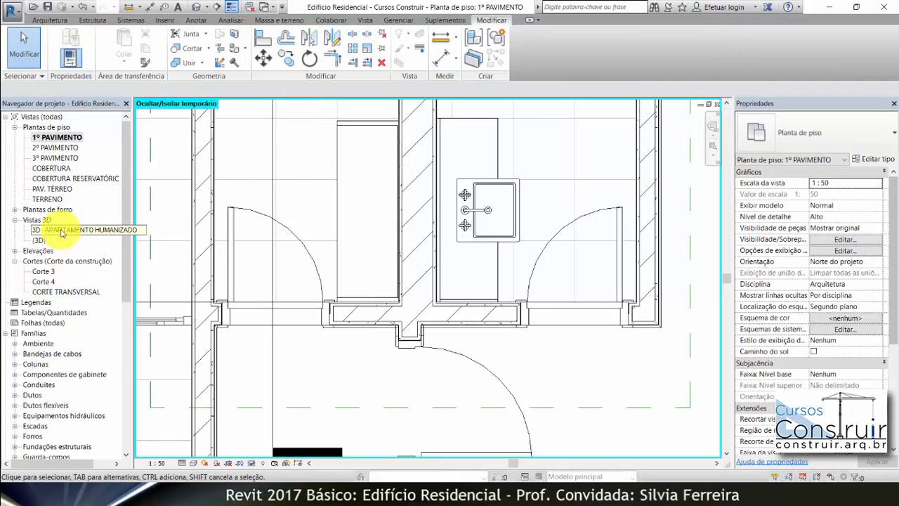
double_click(62, 231)
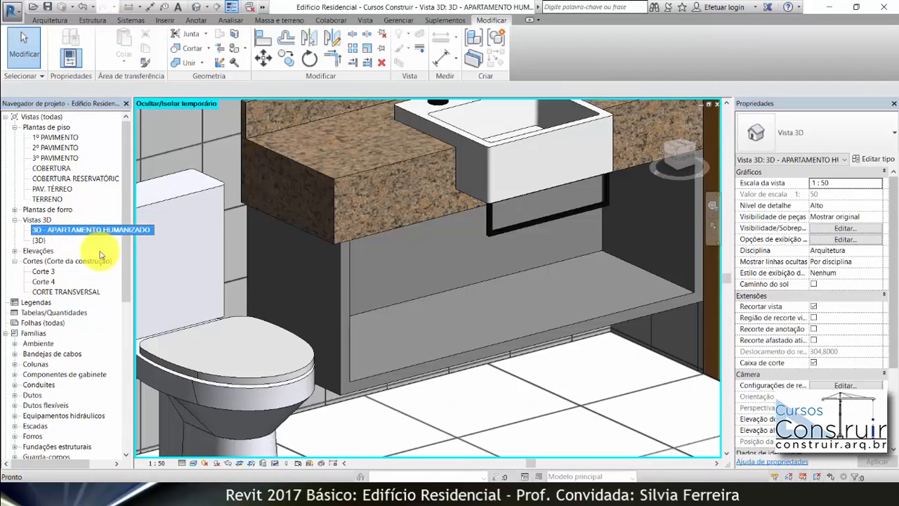
shift+middle_drag(508, 181, 482, 181)
scroll(309, 235, down, 4)
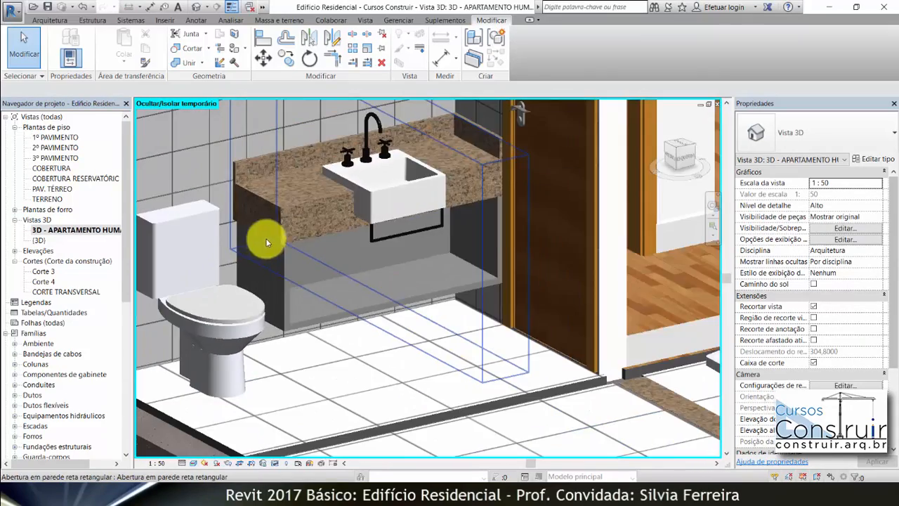
shift+middle_drag(374, 261, 361, 237)
scroll(415, 186, up, 3)
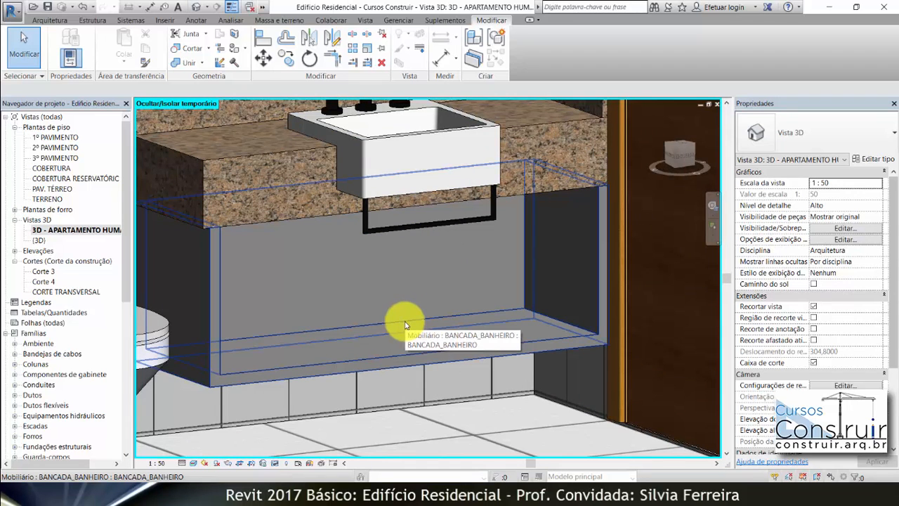
Step: In section Corte 4, draw a horizontal reference plane from the midpoint of the cabinet's inner side, extending past its opposite side
double_click(42, 281)
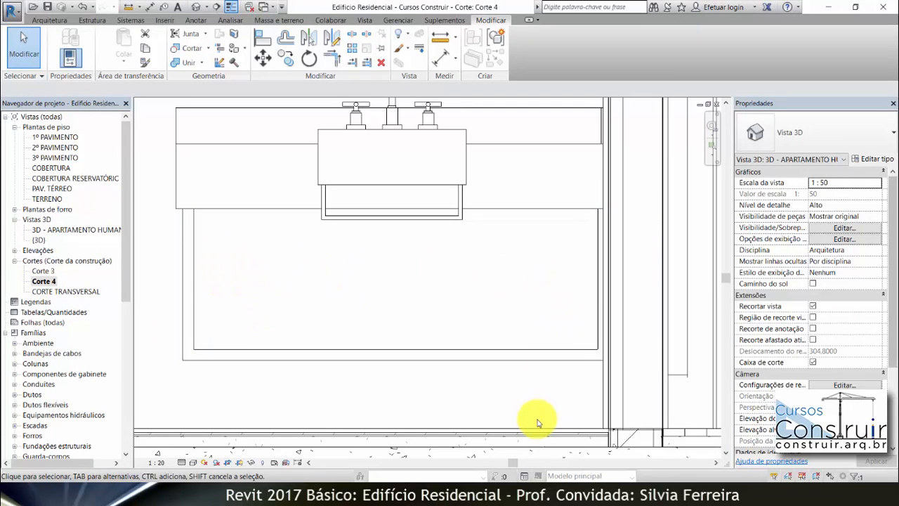
click(49, 20)
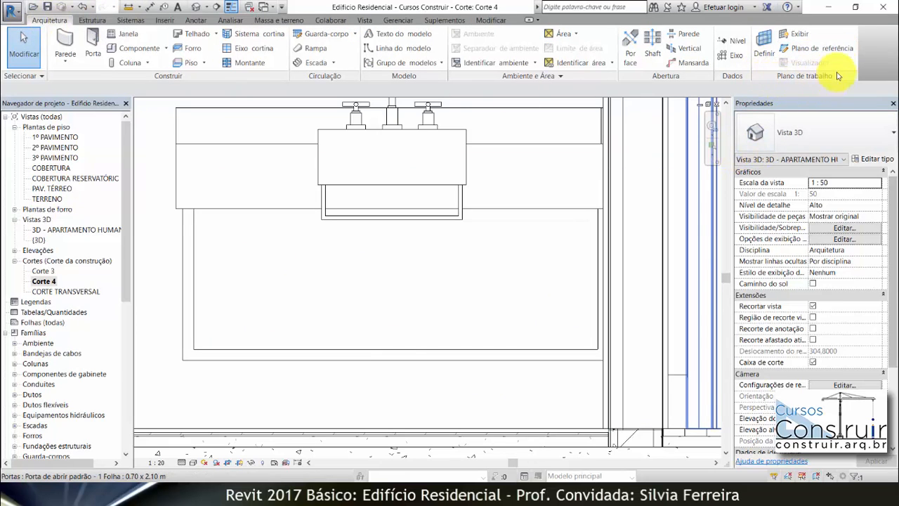
click(833, 49)
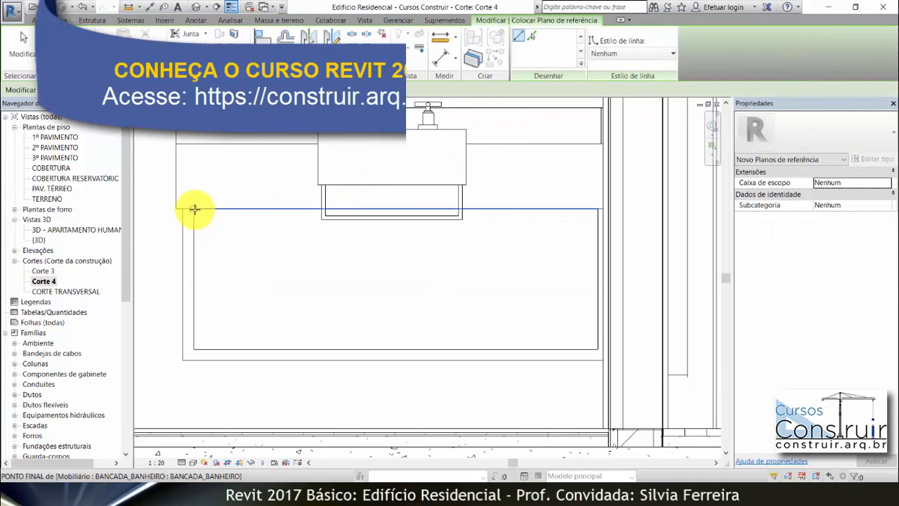
click(193, 281)
scroll(195, 279, down, 4)
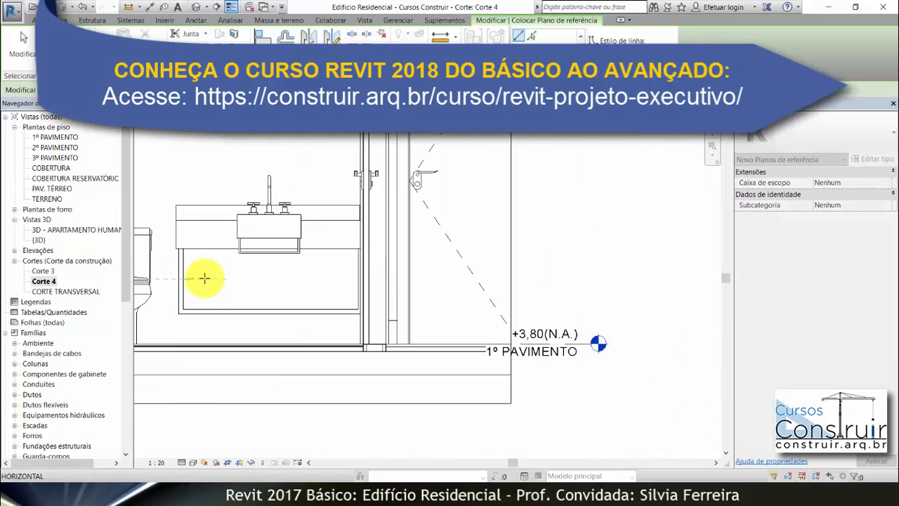
click(444, 279)
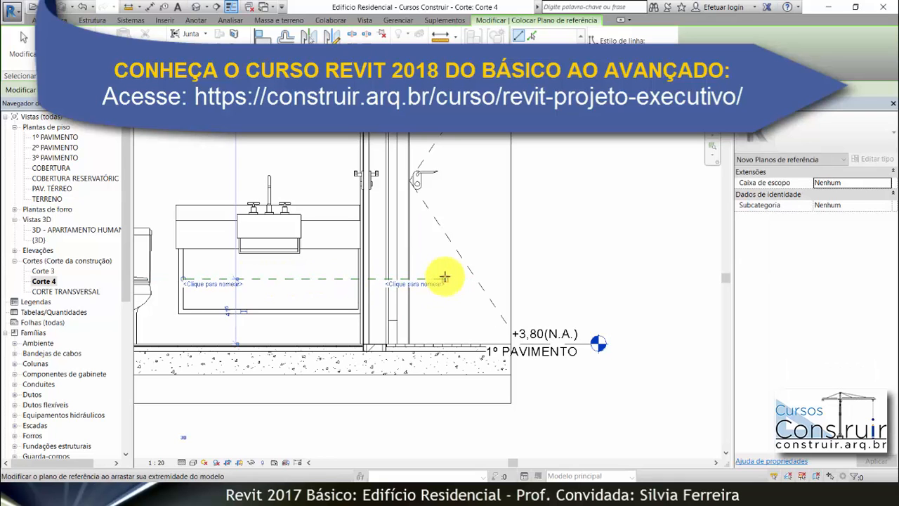
scroll(164, 302, up, 5)
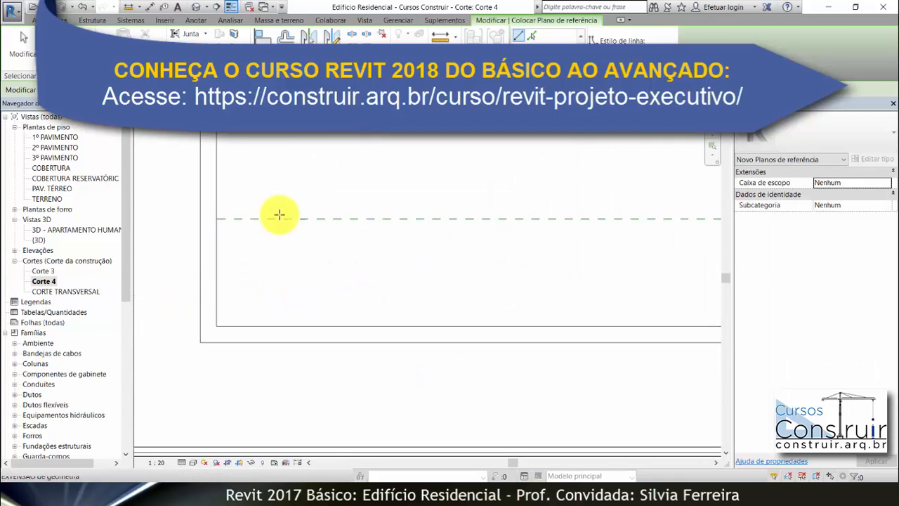
key(Escape)
key(Escape)
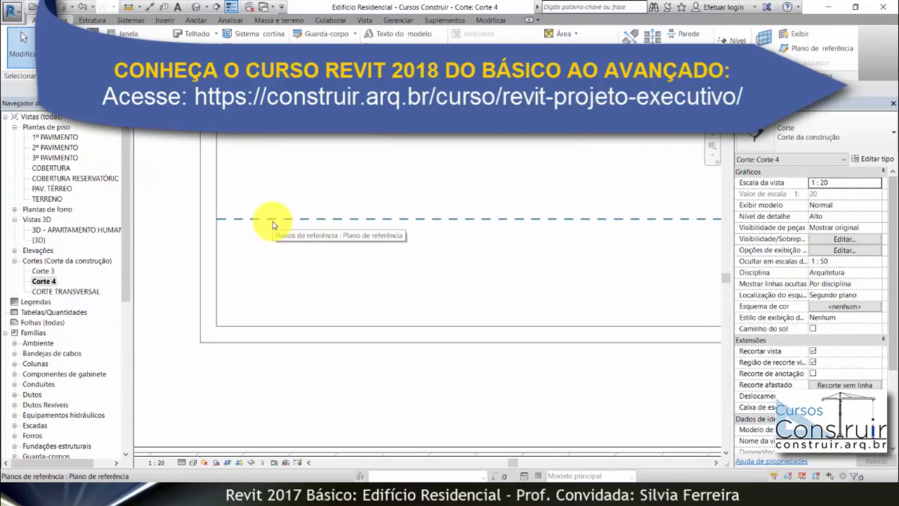
Step: Move the horizontal reference plane inside the cabinet vertically upward by 0,015
click(274, 225)
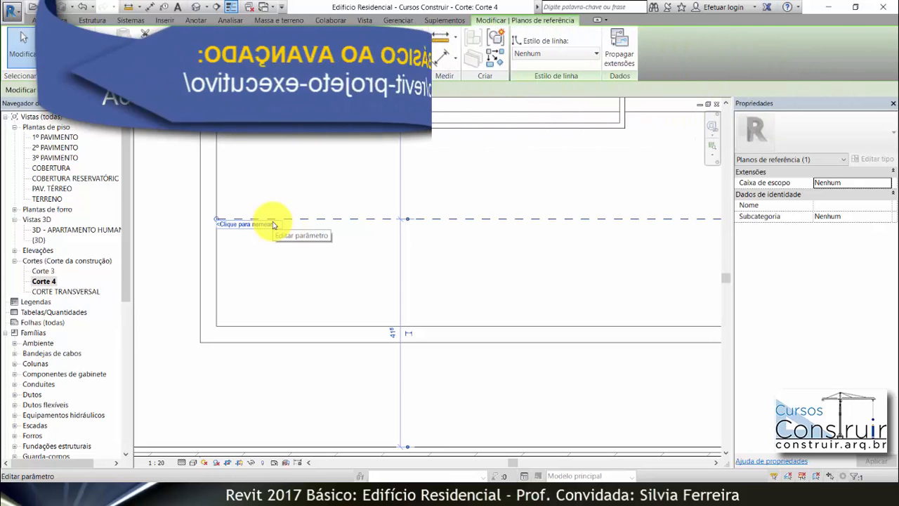
key(m)
key(v)
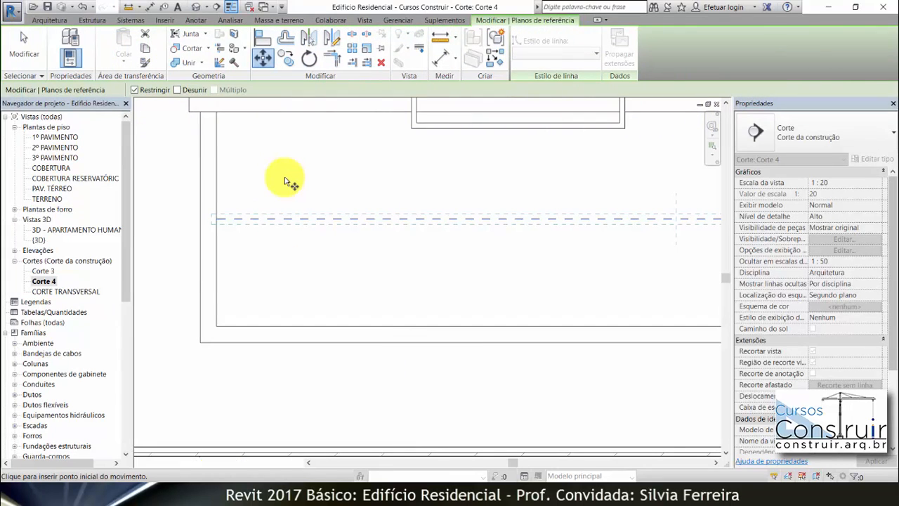
click(284, 178)
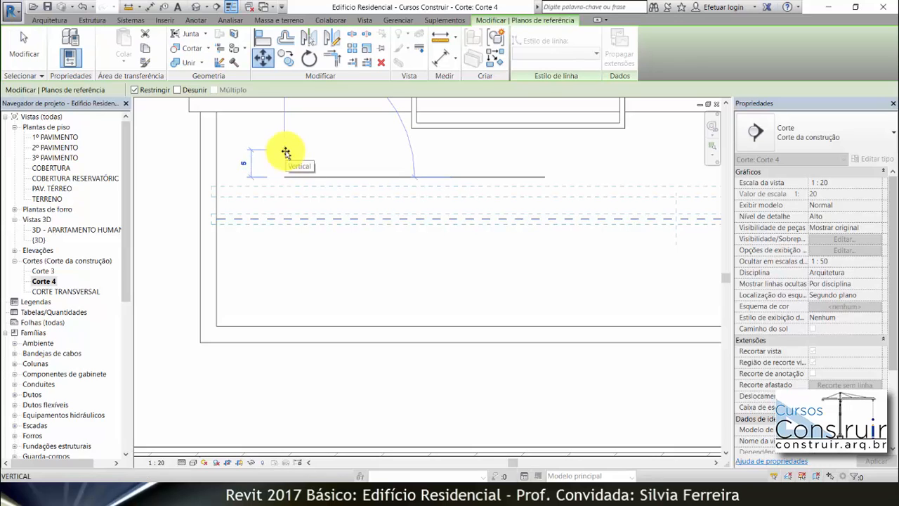
text(15)
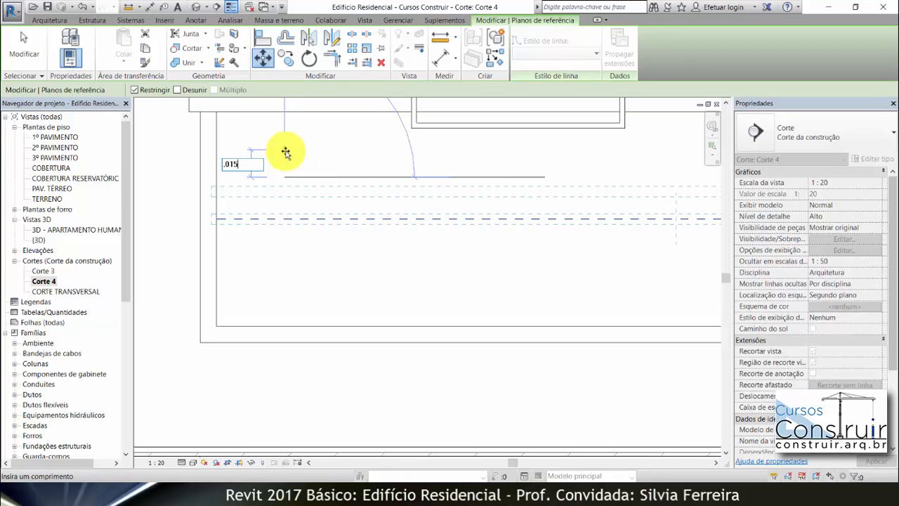
key(Return)
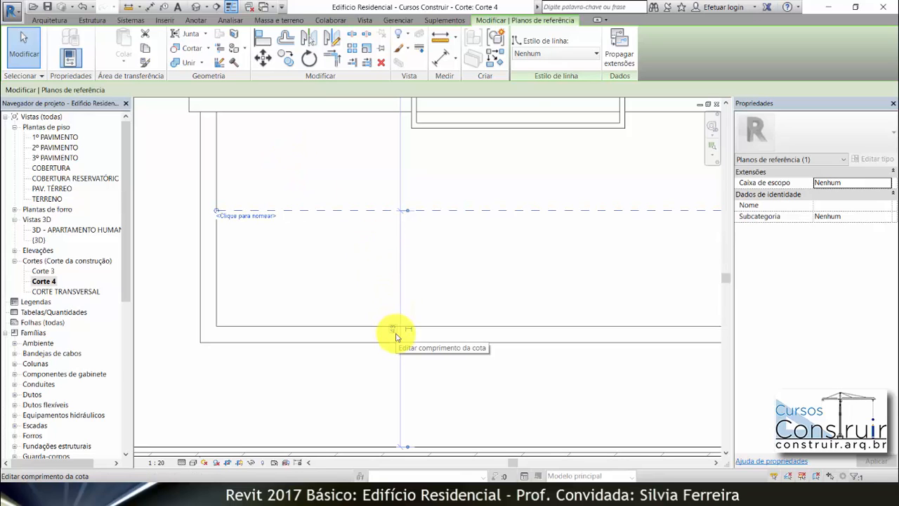
key(Escape)
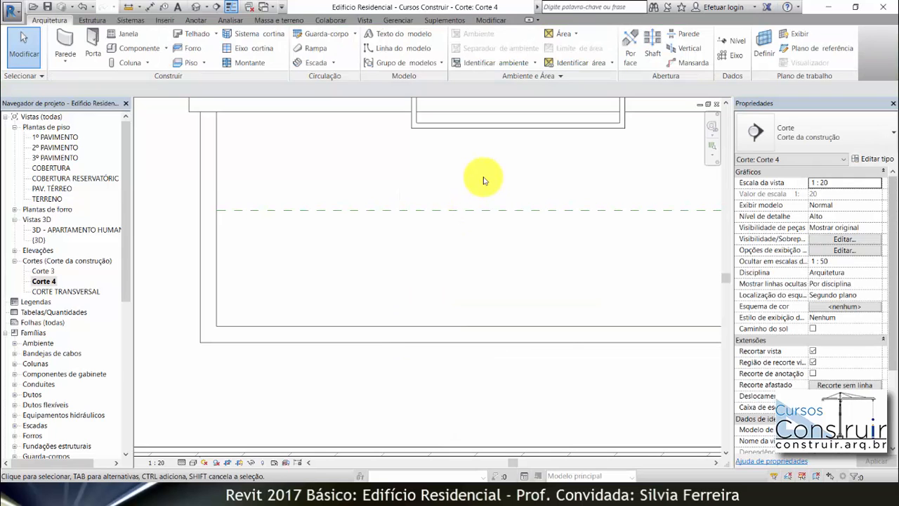
Step: Copy the horizontal reference plane vertically downward by 0,03 to mark the shelf's thickness
click(445, 211)
click(284, 58)
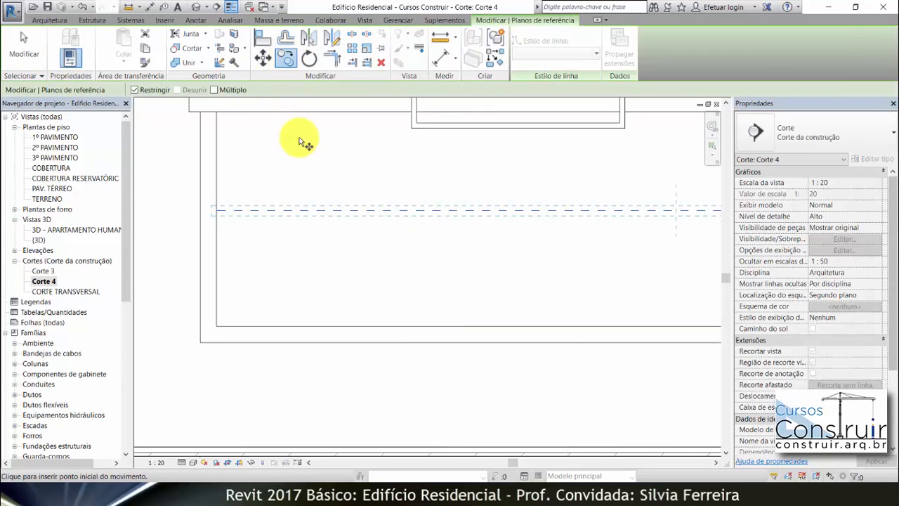
click(298, 138)
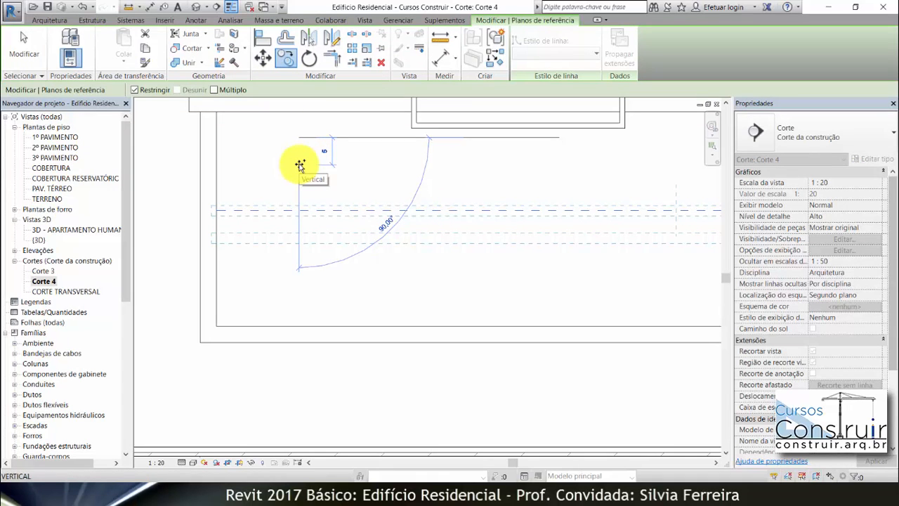
text(.05)
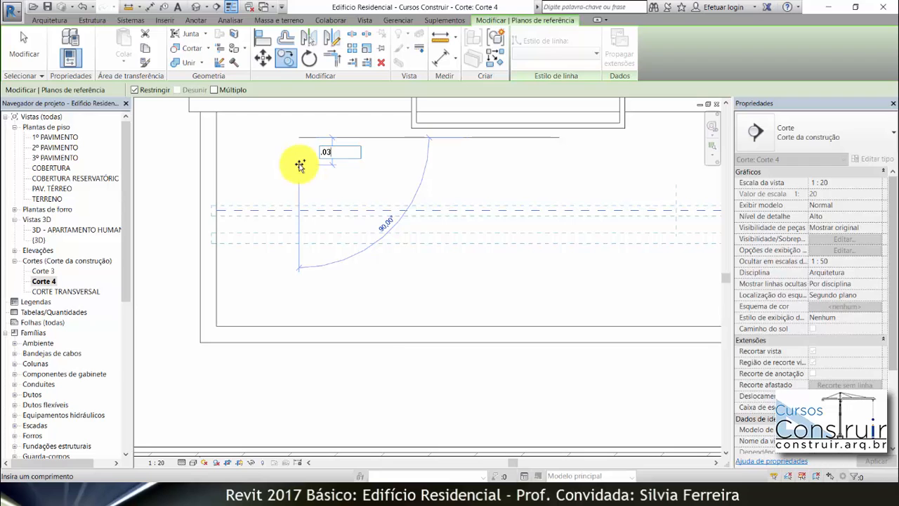
key(Return)
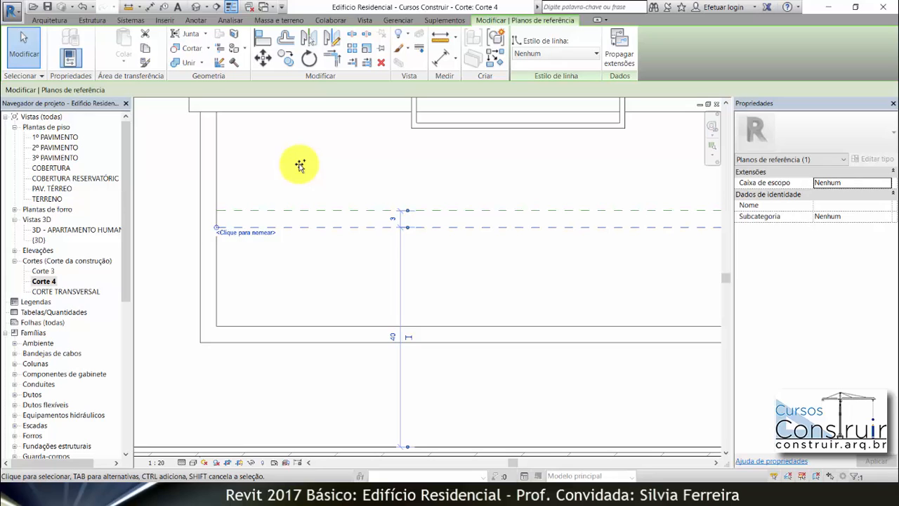
click(299, 165)
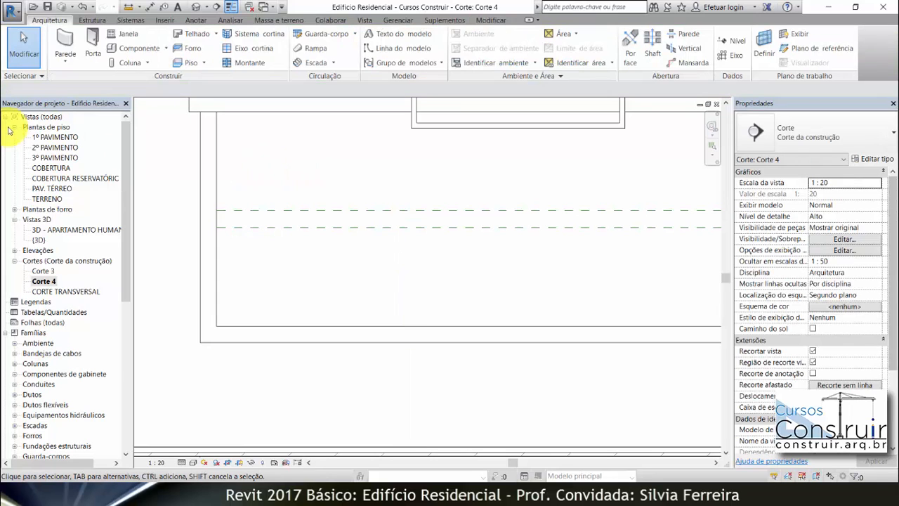
Step: In floor plan 1º PAVIMENTO, start an in-place model of category Mobiliário named PRATELEIRA_BANCADA
double_click(61, 137)
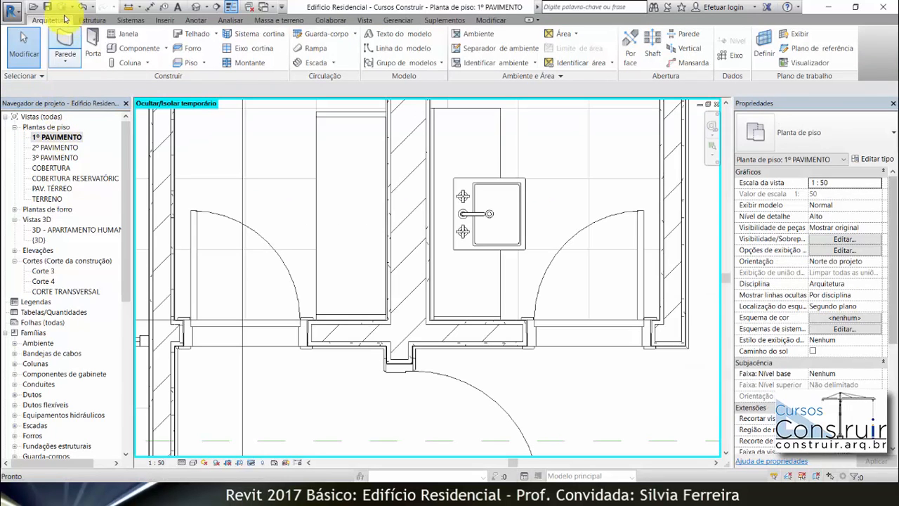
click(166, 48)
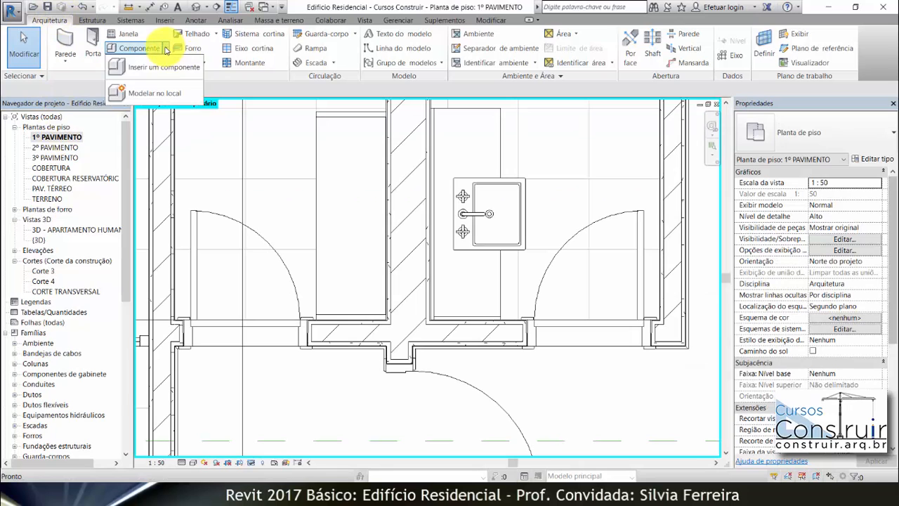
click(143, 95)
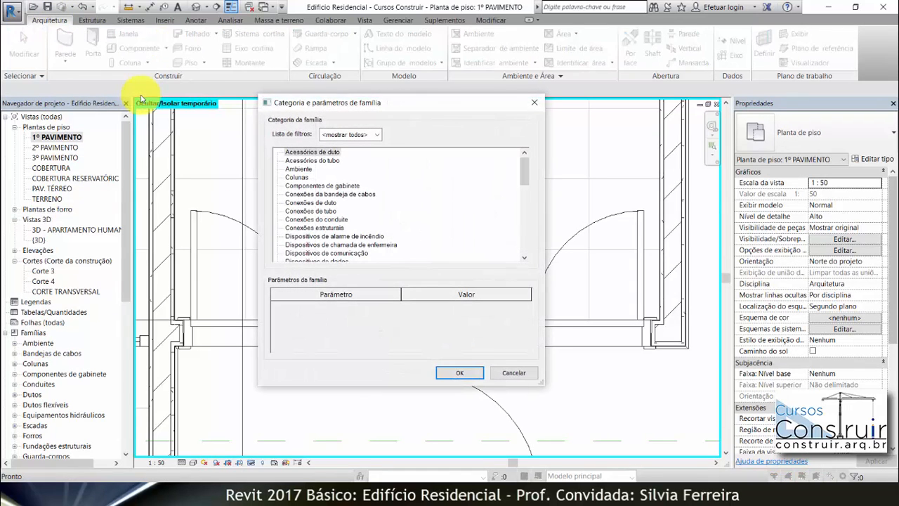
scroll(302, 191, down, 4)
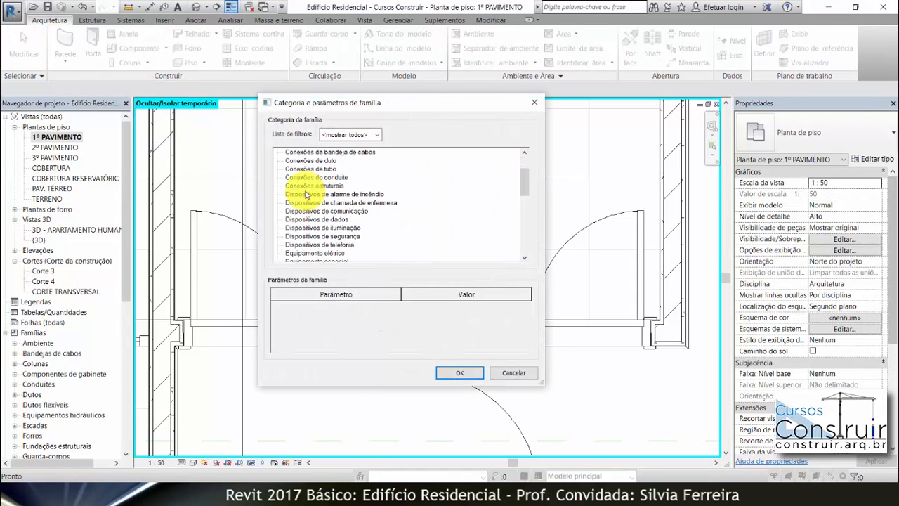
scroll(307, 195, down, 3)
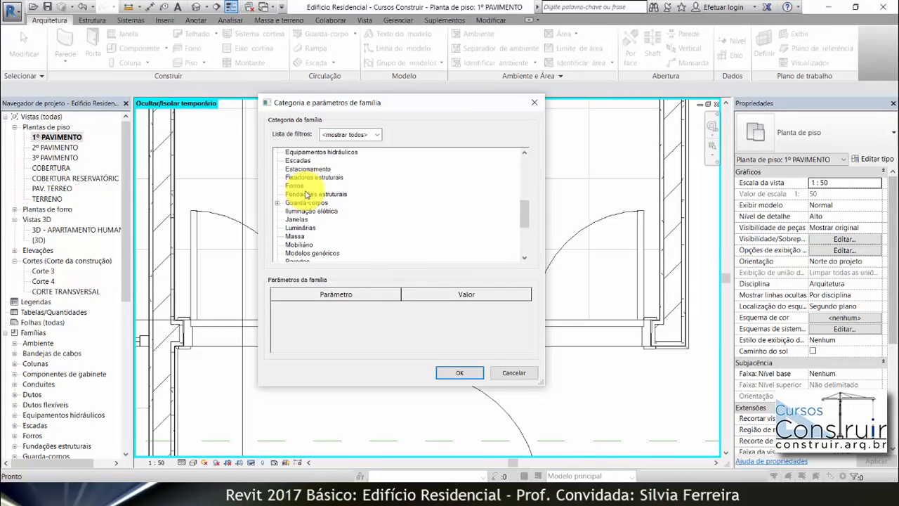
scroll(307, 197, down, 1)
click(300, 230)
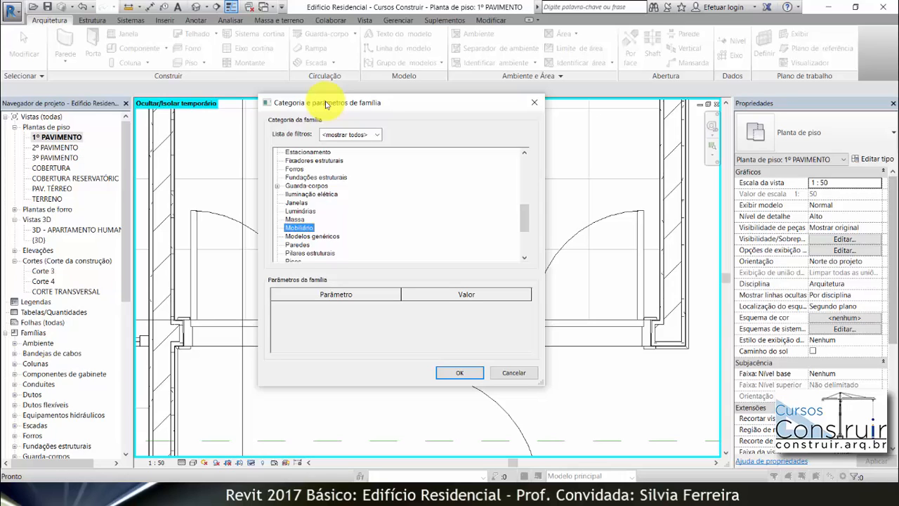
click(462, 376)
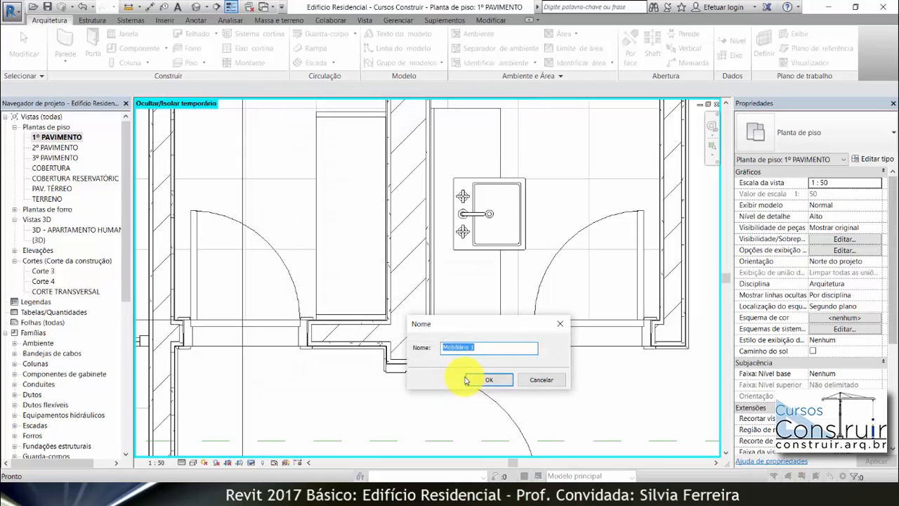
text(PRATELEIRA_BANCADA)
click(472, 380)
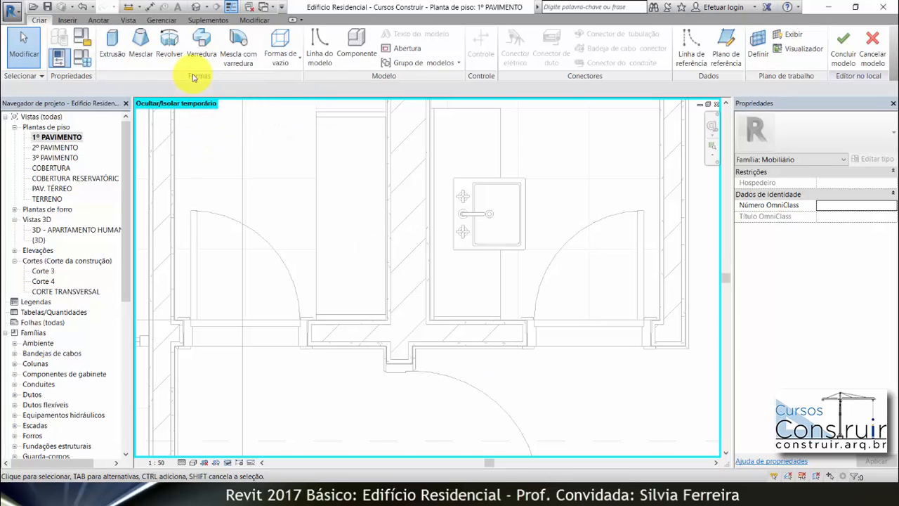
Step: Create a solid extrusion from a rectangle spanning diagonally opposite inner corners of the cabinet, and show it in section Corte 4
click(113, 42)
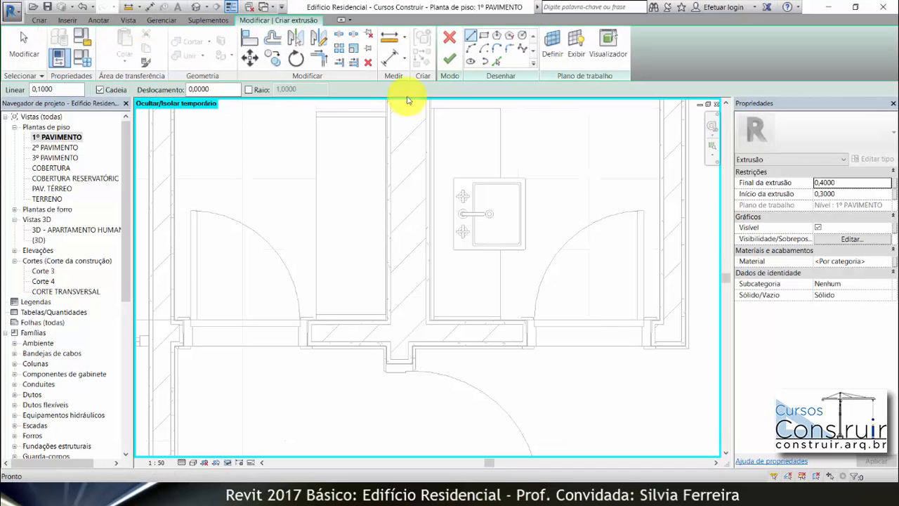
click(484, 36)
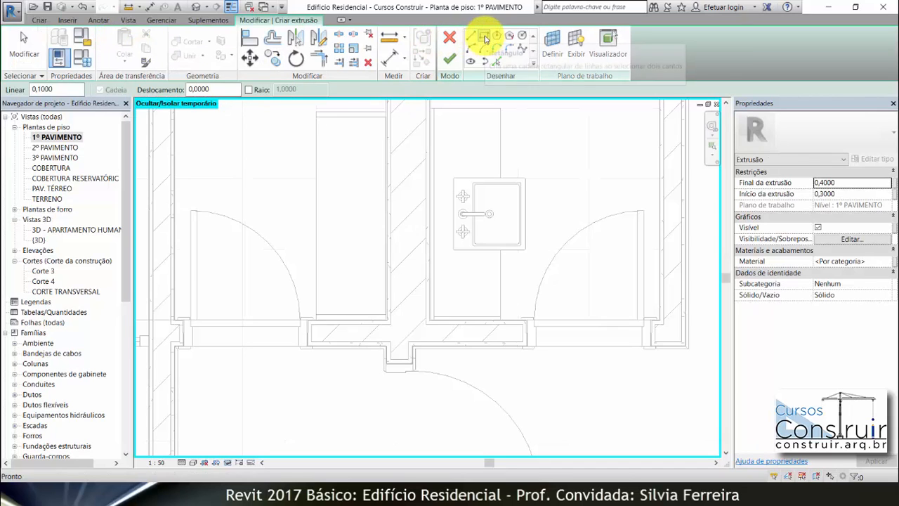
scroll(351, 316, up, 4)
scroll(303, 283, up, 2)
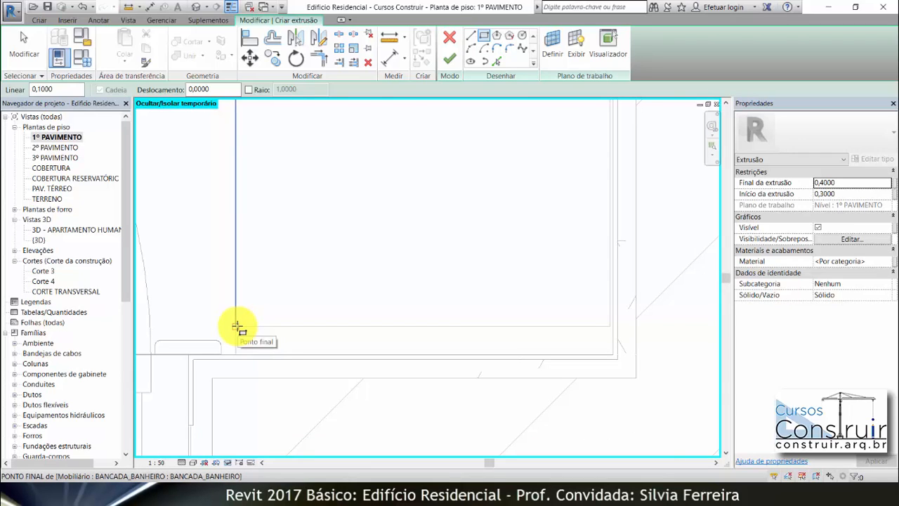
click(236, 327)
scroll(295, 341, up, 2)
scroll(309, 302, down, 2)
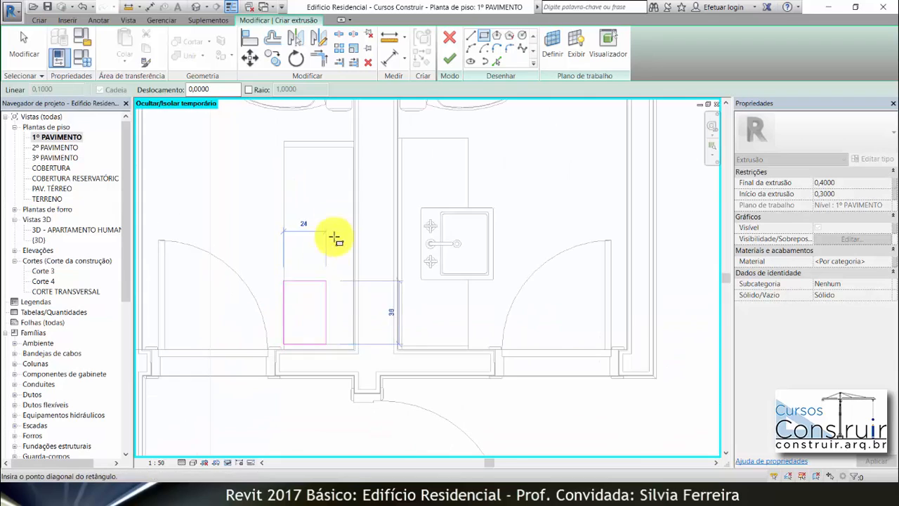
scroll(351, 145, up, 3)
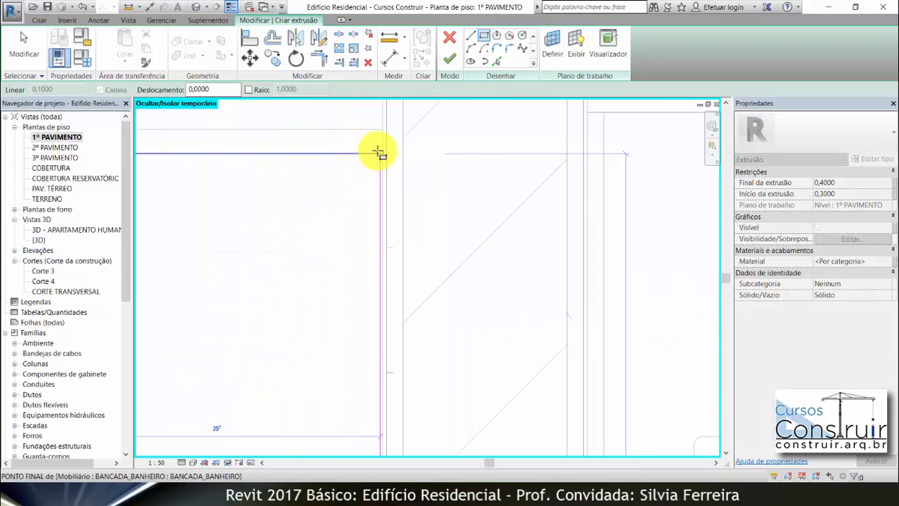
click(380, 151)
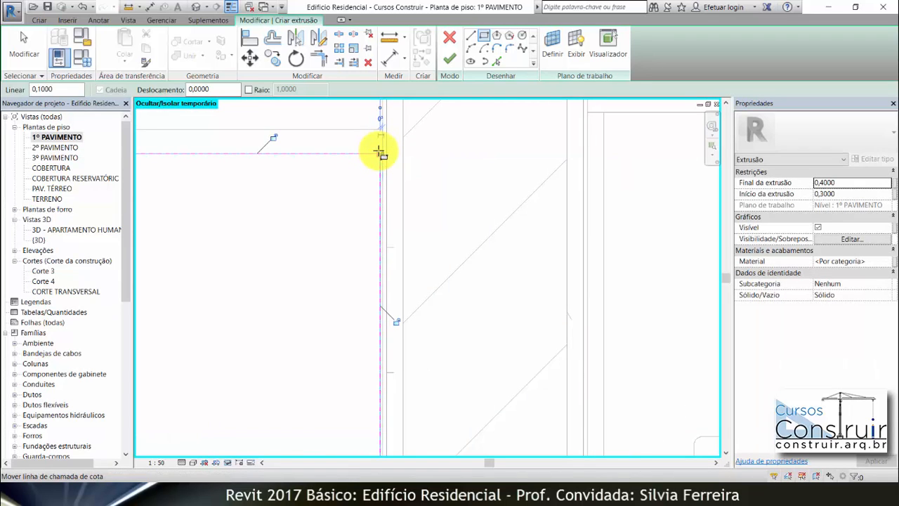
key(Escape)
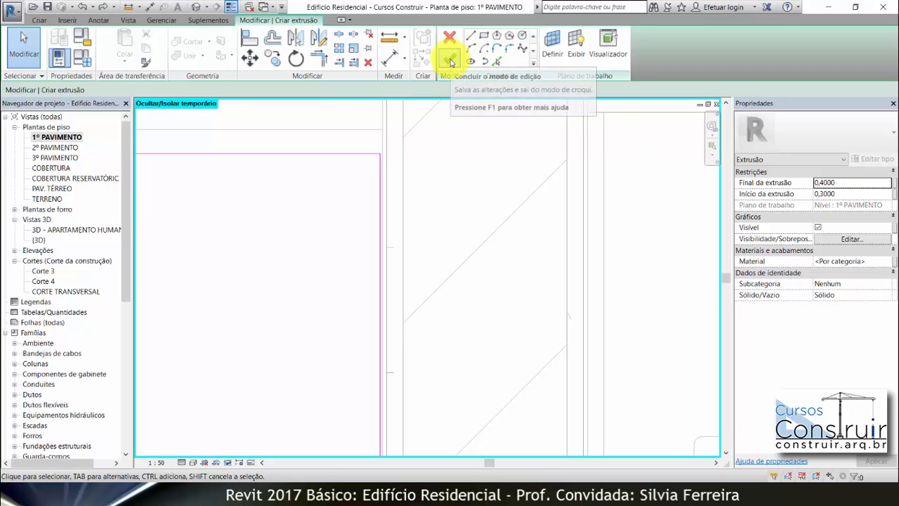
click(451, 59)
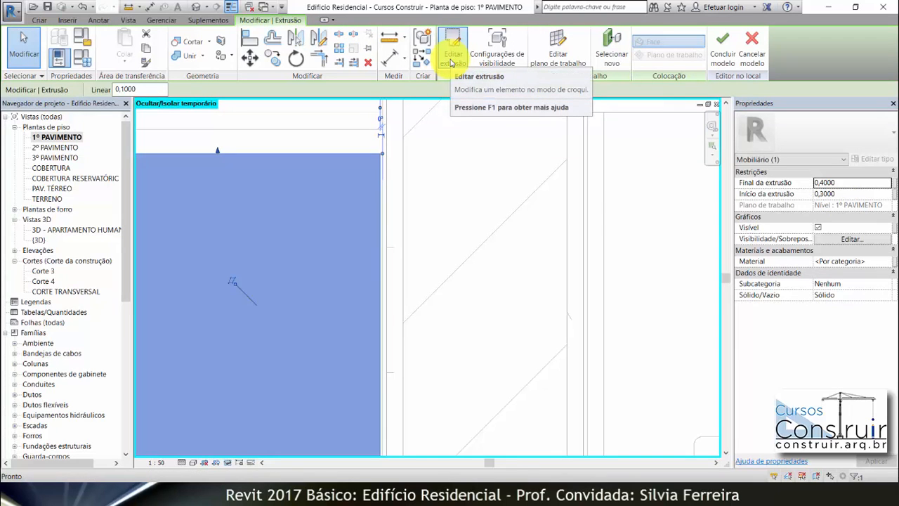
double_click(41, 281)
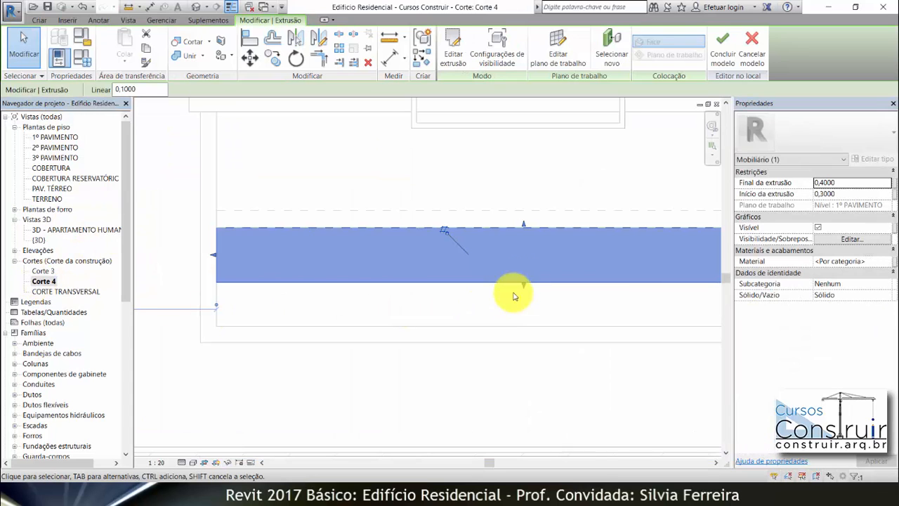
Step: Stretch the shelf extrusion's top and bottom faces to the two horizontal reference planes, from 0,40 to 0,43, and finish the in-place model
scroll(328, 285, up, 5)
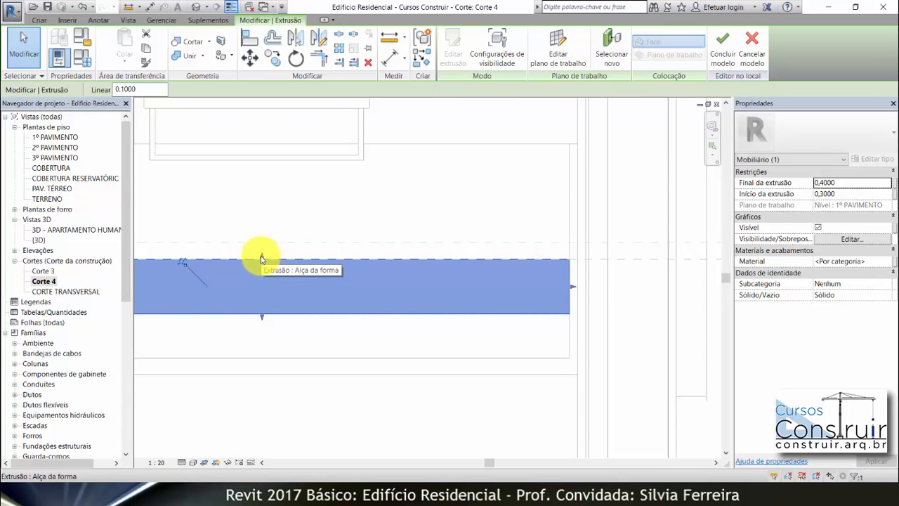
drag(261, 259, 260, 245)
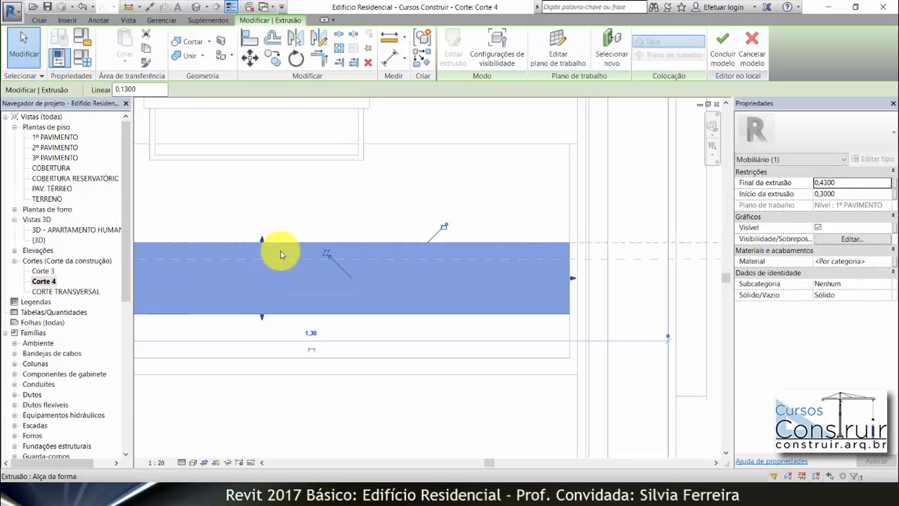
scroll(411, 245, down, 1)
scroll(411, 245, down, 1)
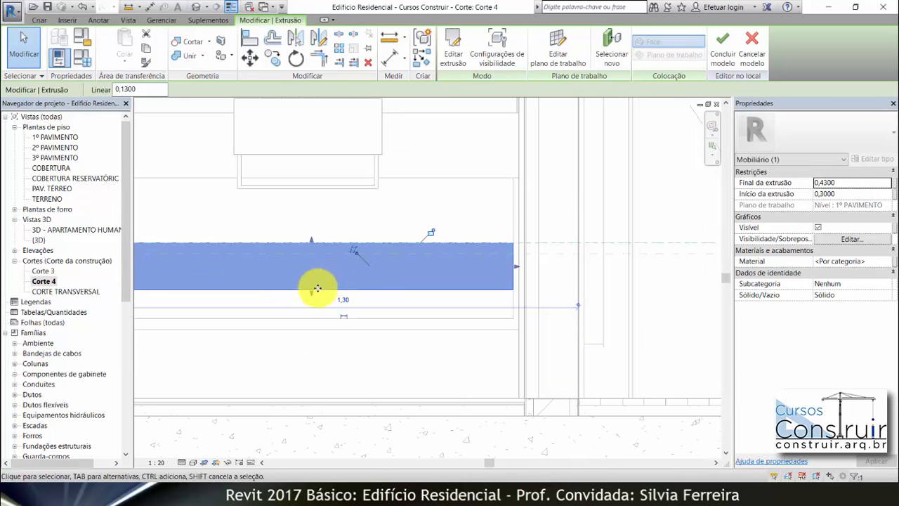
drag(312, 298, 312, 254)
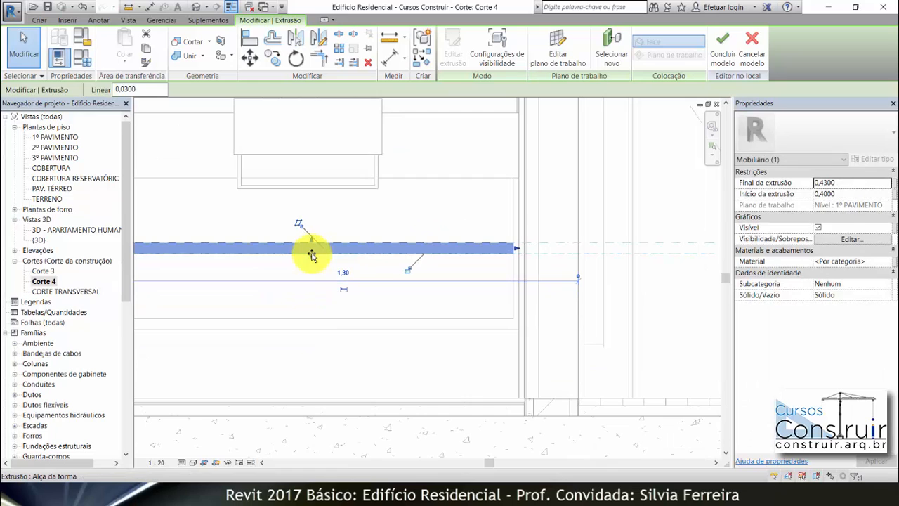
click(725, 55)
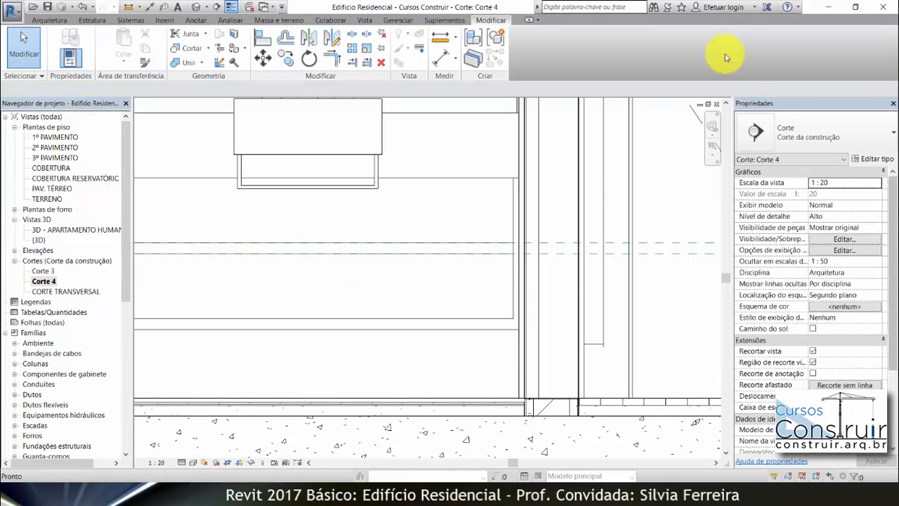
Step: Draw a vertical reference plane through the middle of the cabinet, from its inner floor up to the sink
scroll(576, 279, down, 2)
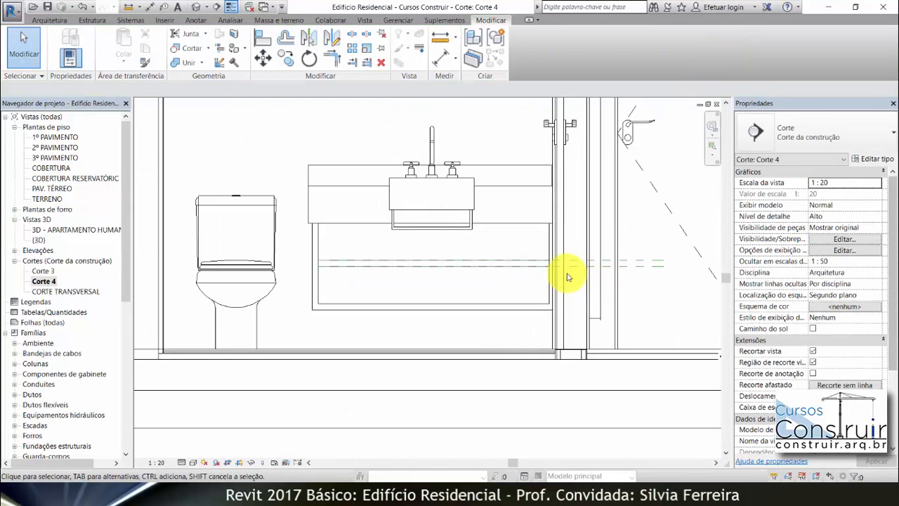
scroll(446, 264, up, 2)
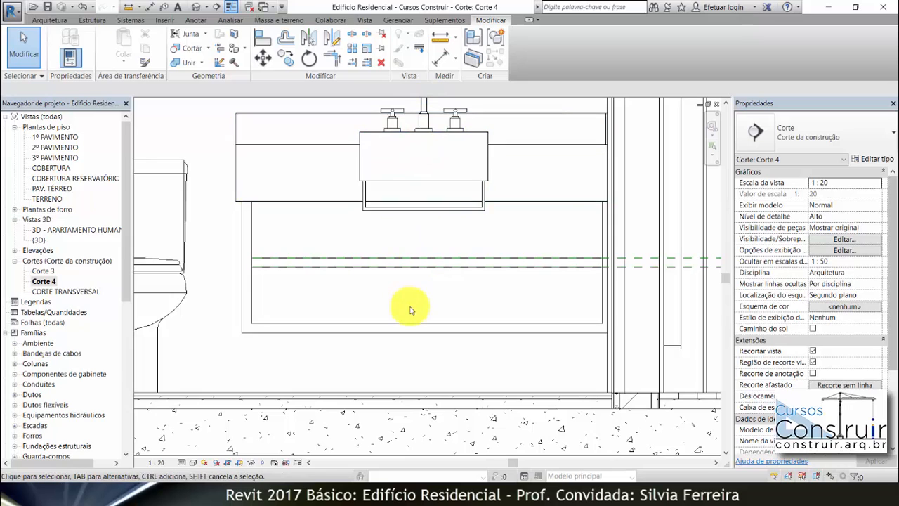
key(r)
key(p)
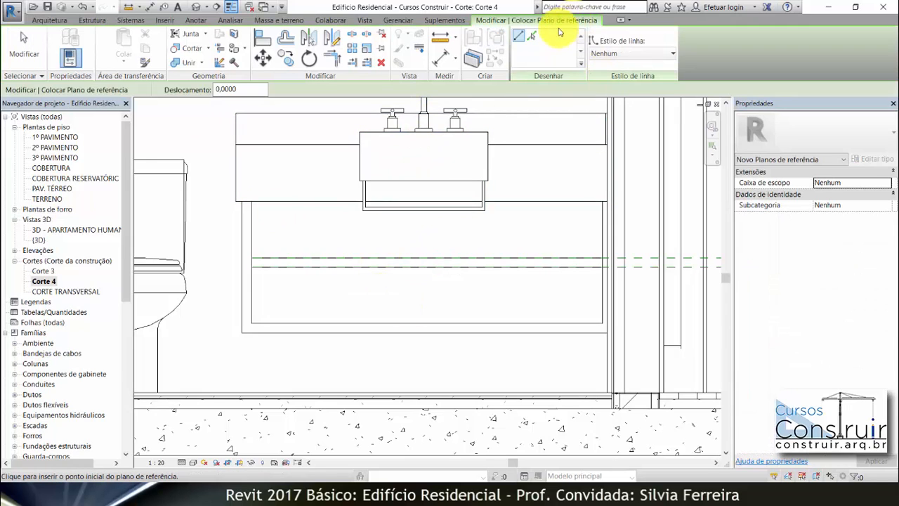
click(425, 323)
click(426, 153)
key(Escape)
key(Escape)
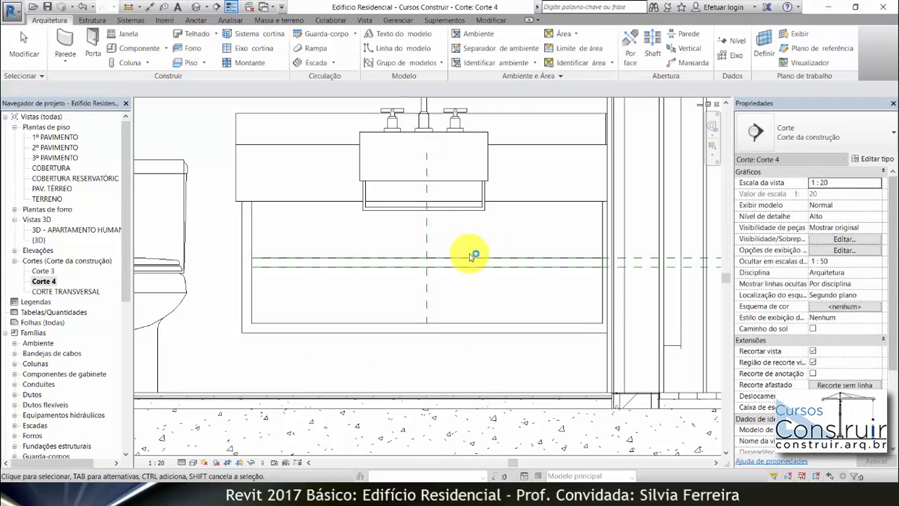
Step: Move the vertical reference plane 0,015 horizontally to the right, towards the door side of the cabinet
click(427, 278)
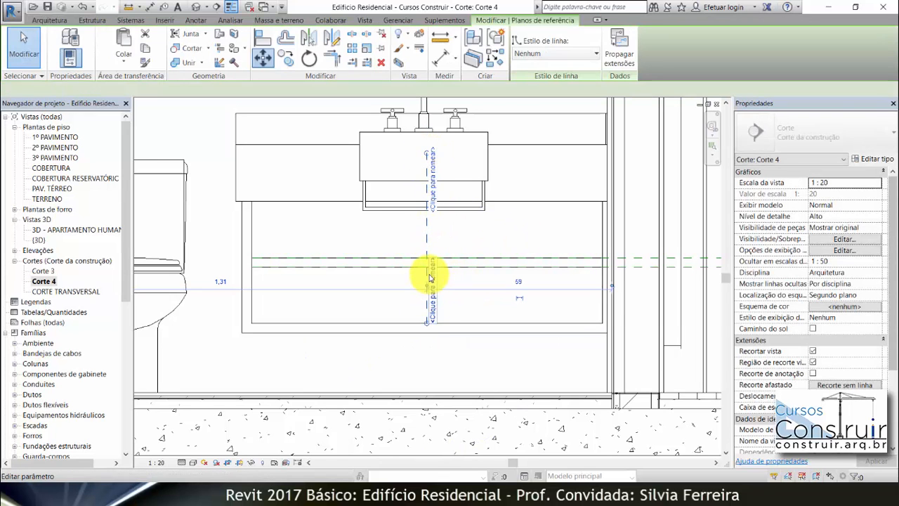
click(264, 61)
click(427, 237)
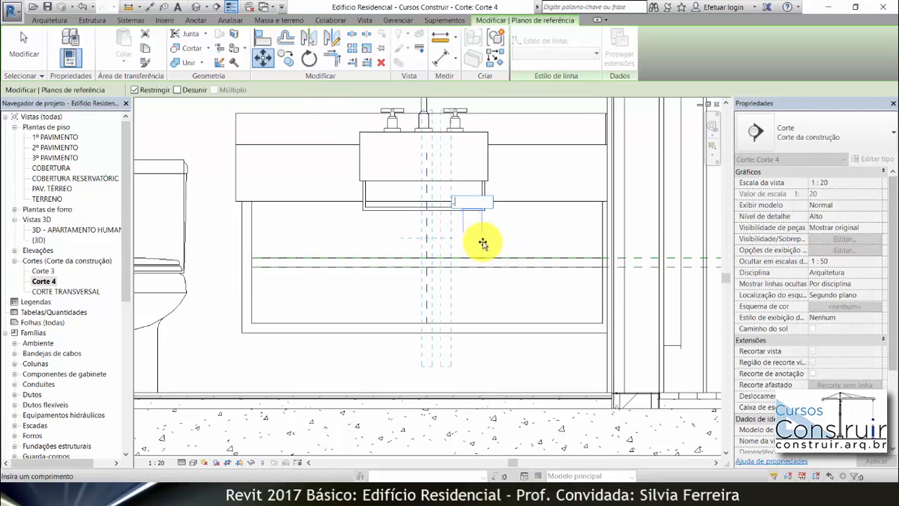
text(.015)
key(Return)
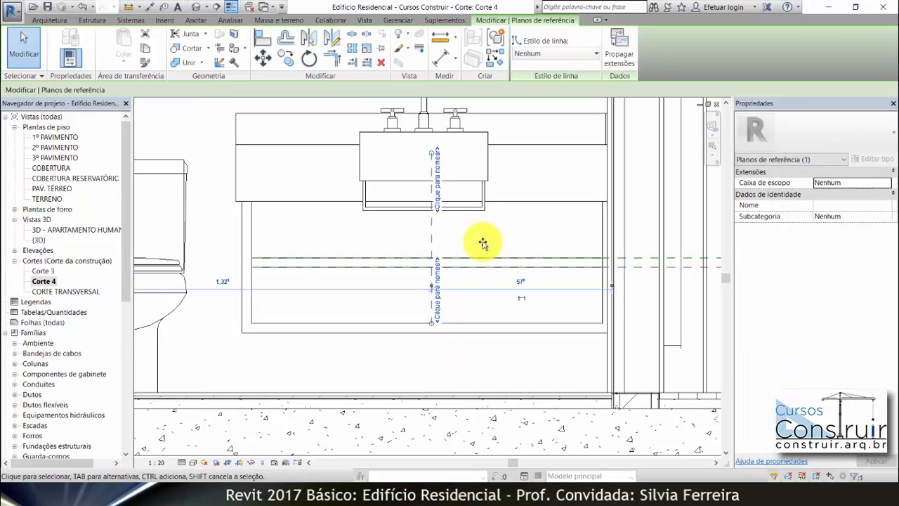
key(Escape)
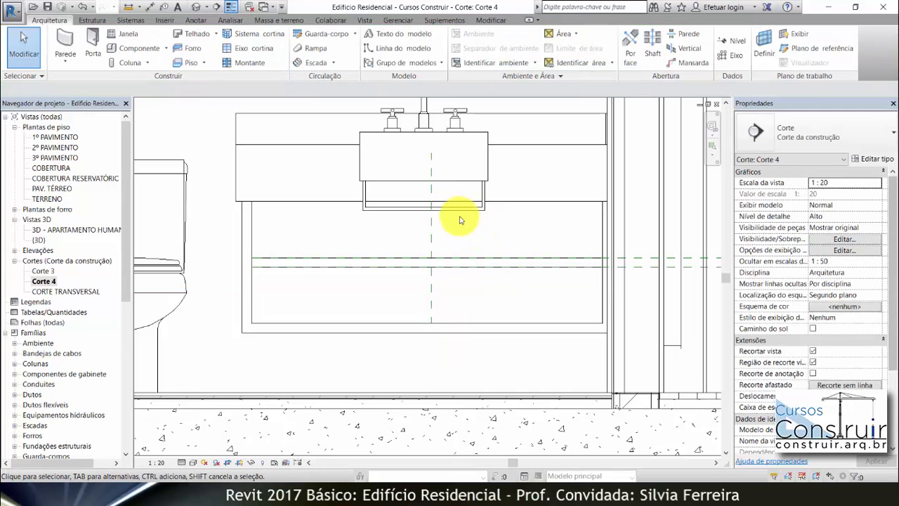
Step: Copy the vertical reference plane 0,03 horizontally to the left to mark the support's thickness
click(430, 237)
click(291, 60)
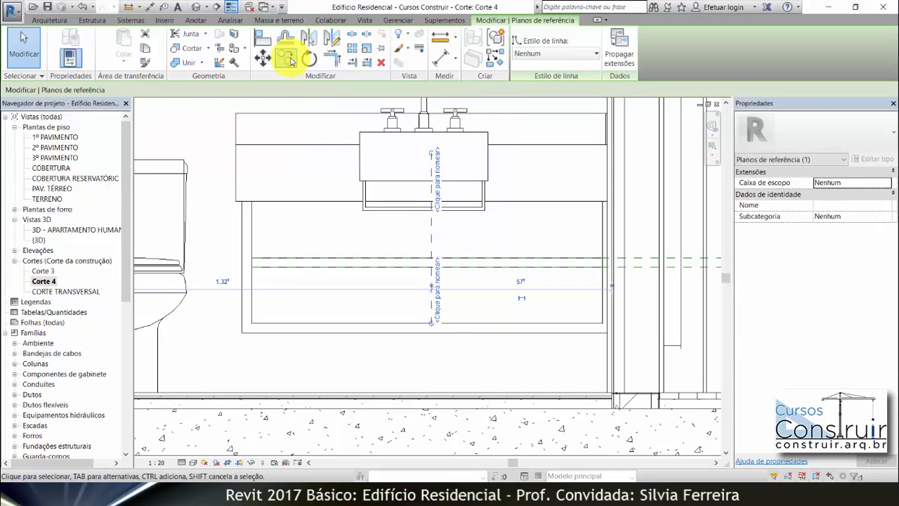
click(362, 257)
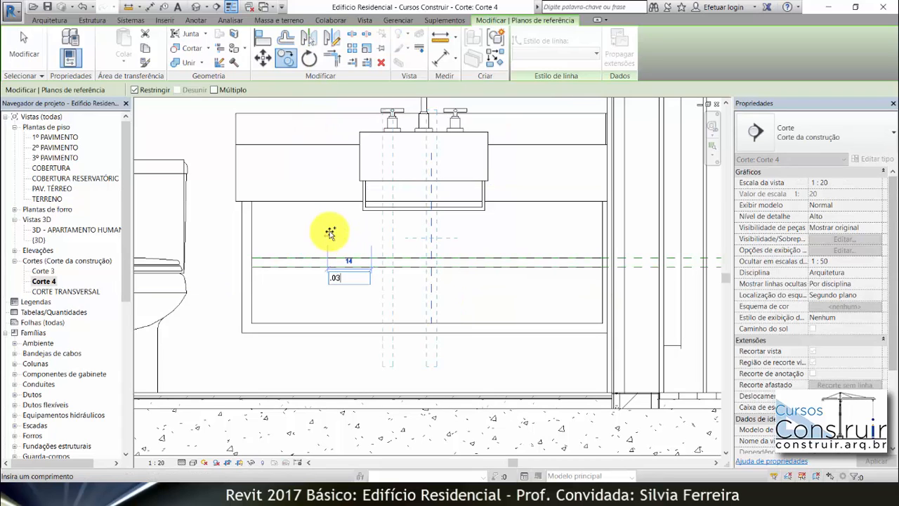
key(Return)
key(Escape)
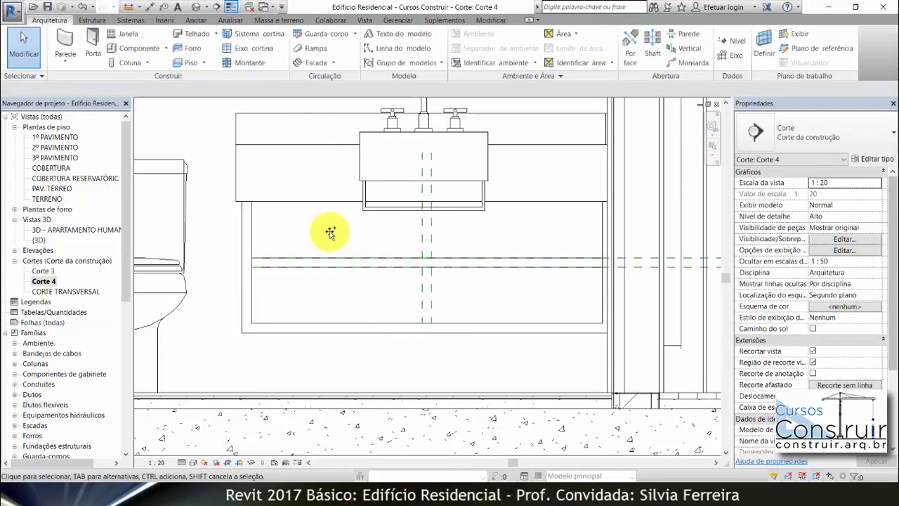
Step: In floor plan 1º PAVIMENTO, start an in-place model of category Mobiliário with a name beginning APOIO_PRATELE
double_click(56, 137)
scroll(421, 234, down, 5)
scroll(414, 281, up, 5)
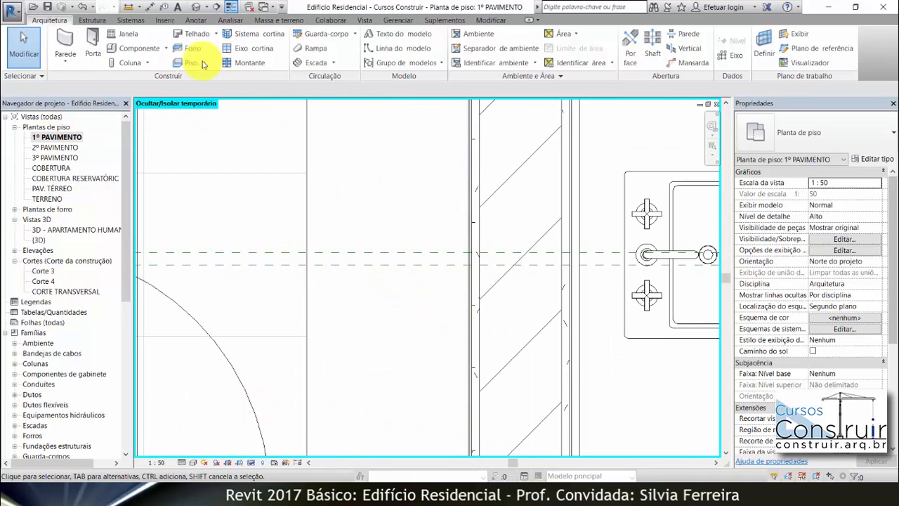
click(167, 48)
click(143, 93)
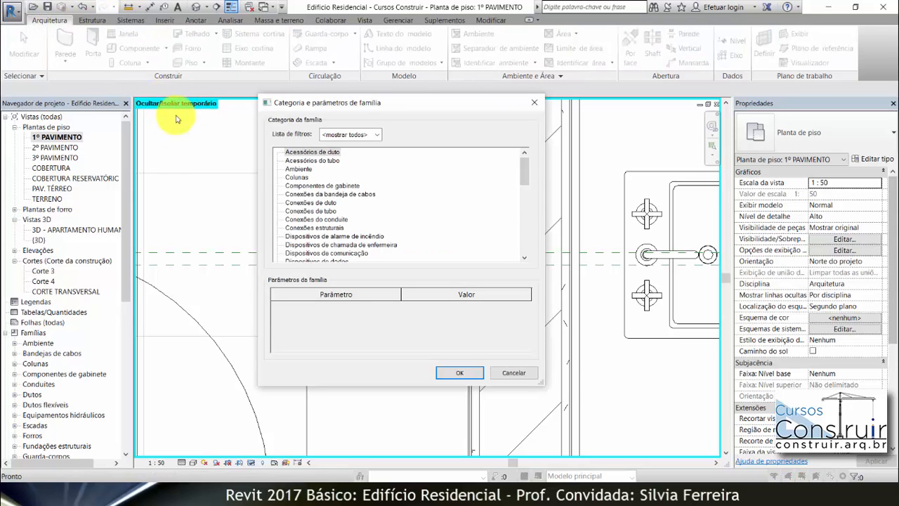
scroll(323, 230, down, 8)
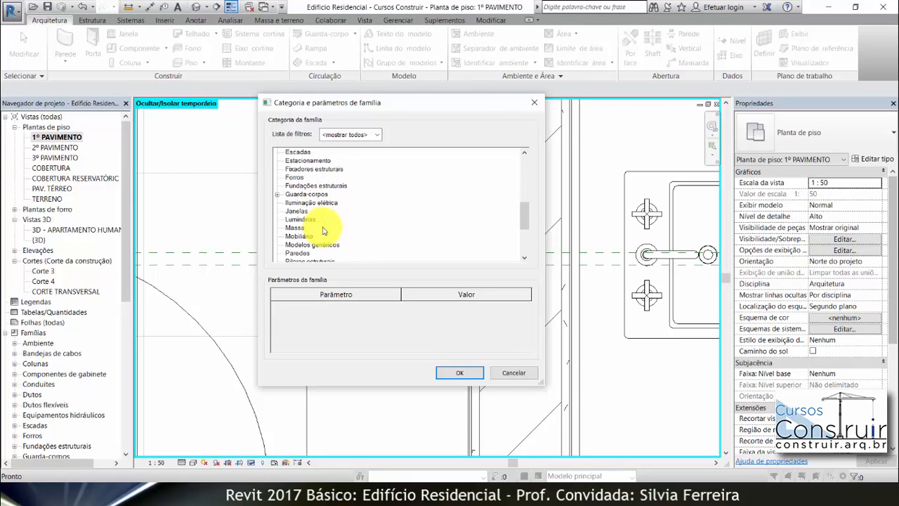
click(458, 373)
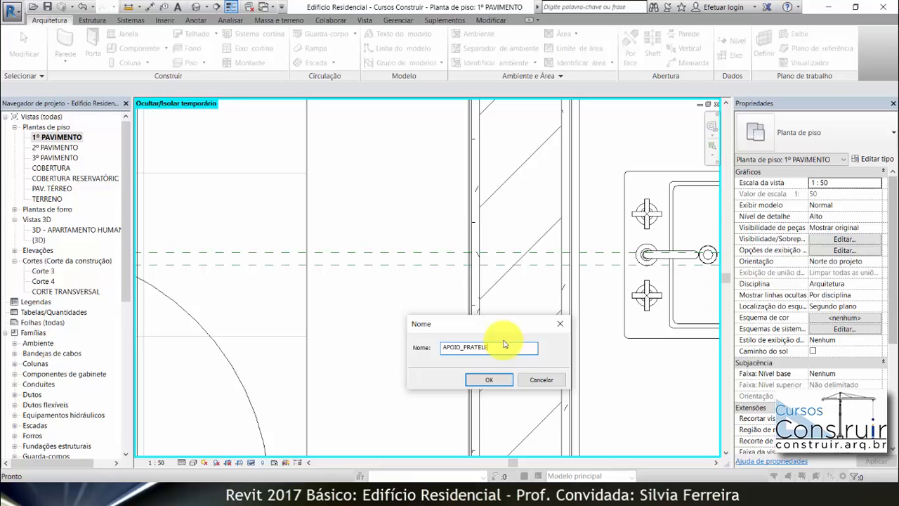
click(490, 380)
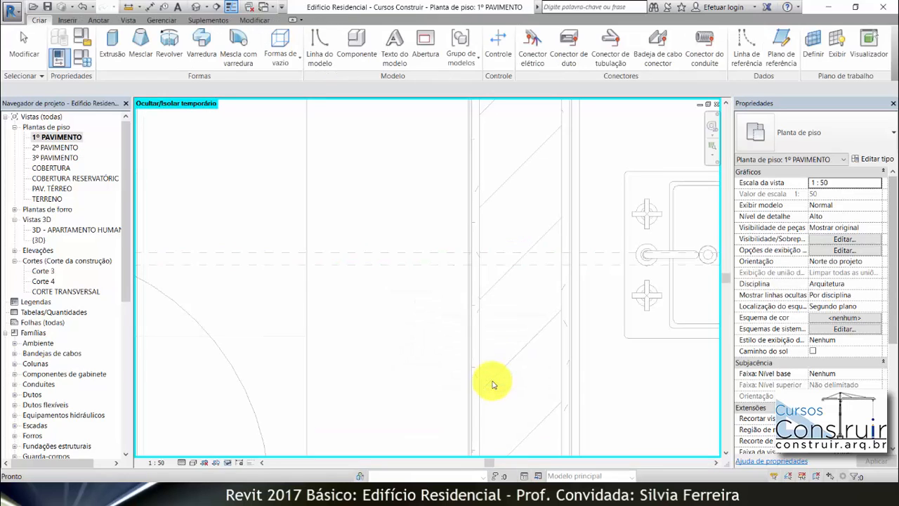
Step: Create a solid extrusion from a rectangle between the two parallel reference planes, spanning the cabinet from its front edge to the inner back face
click(113, 39)
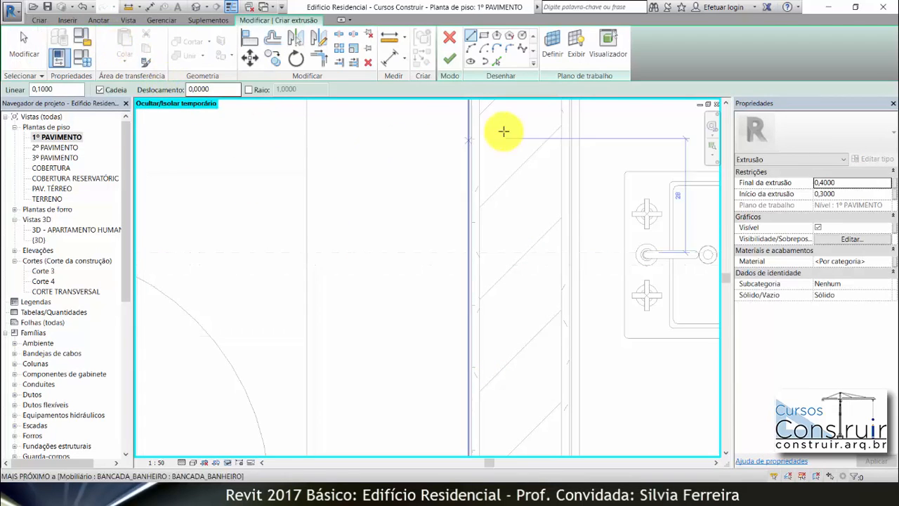
click(484, 36)
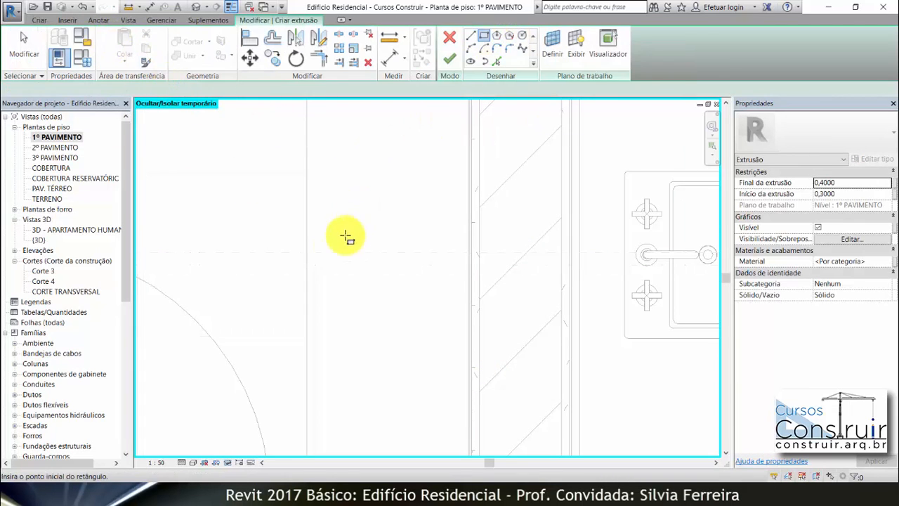
click(307, 253)
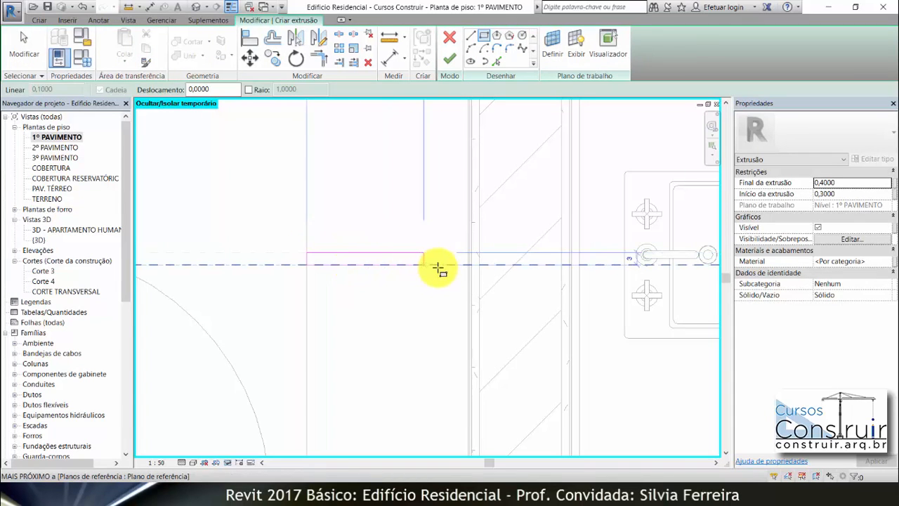
scroll(462, 265, up, 5)
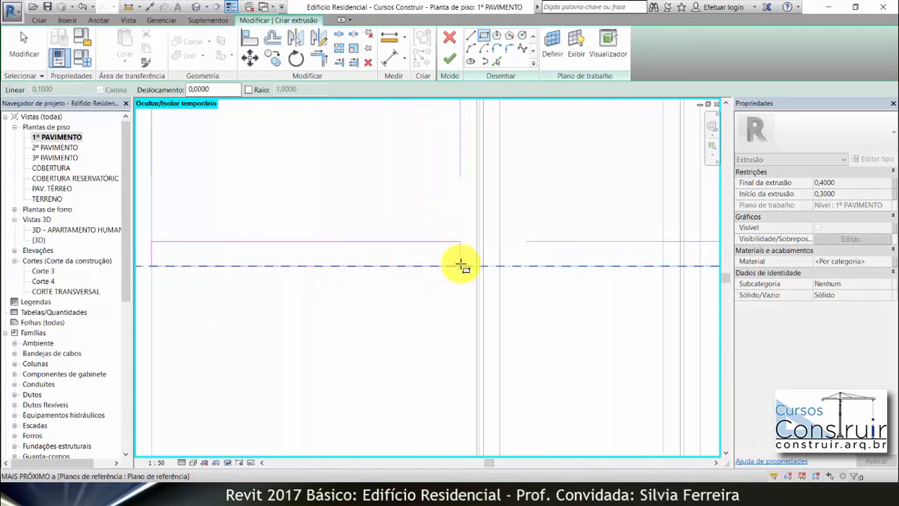
click(497, 267)
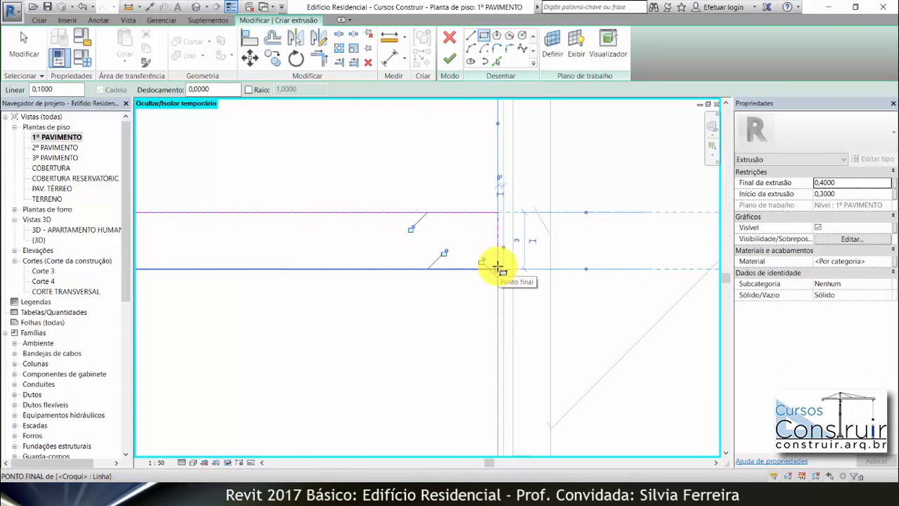
click(449, 61)
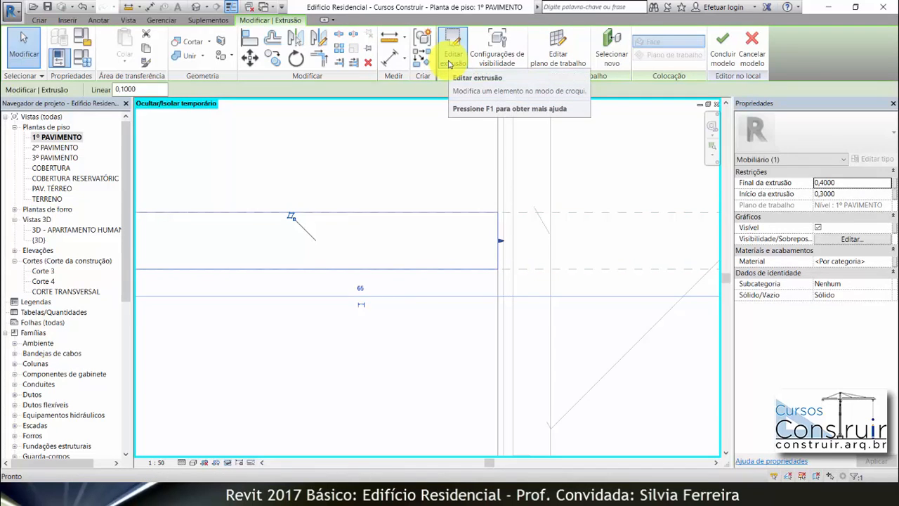
Step: In section Corte 4, extend the support extrusion's bottom face down to the cabinet's inner floor at 0,22 and finish the in-place model
double_click(43, 282)
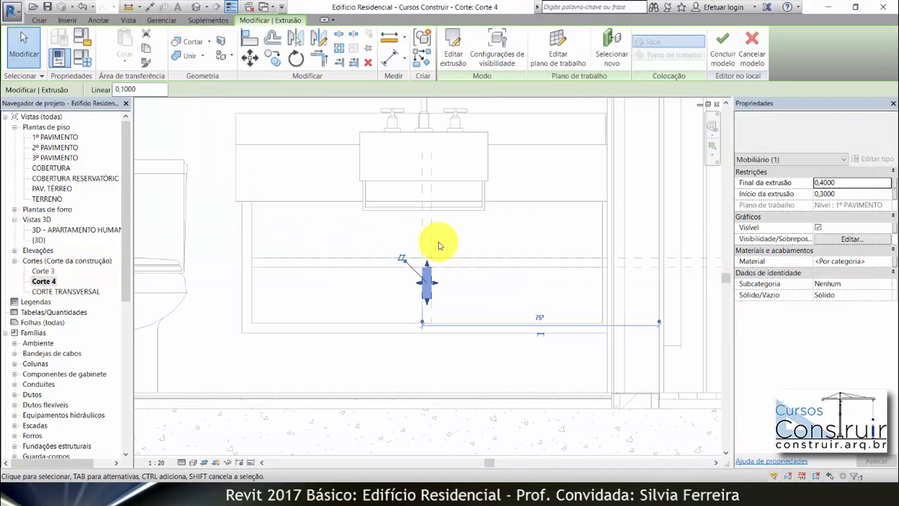
scroll(492, 305, up, 2)
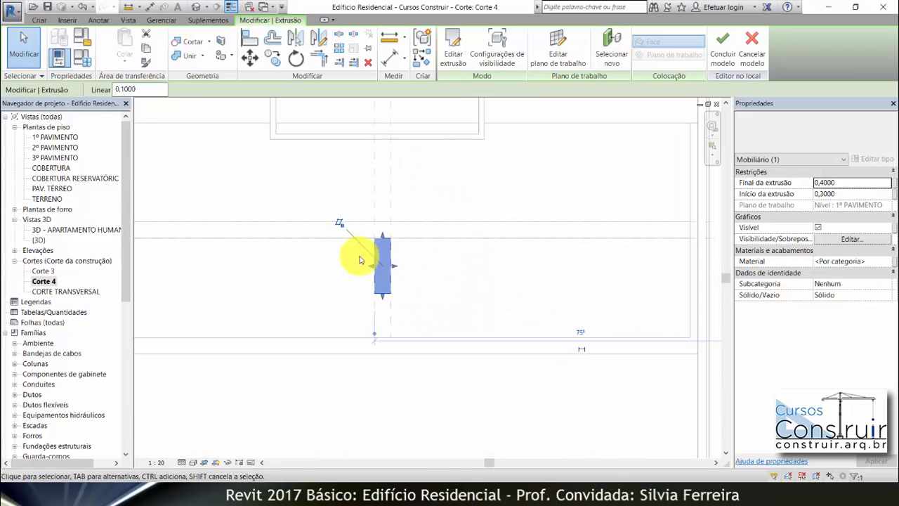
click(404, 309)
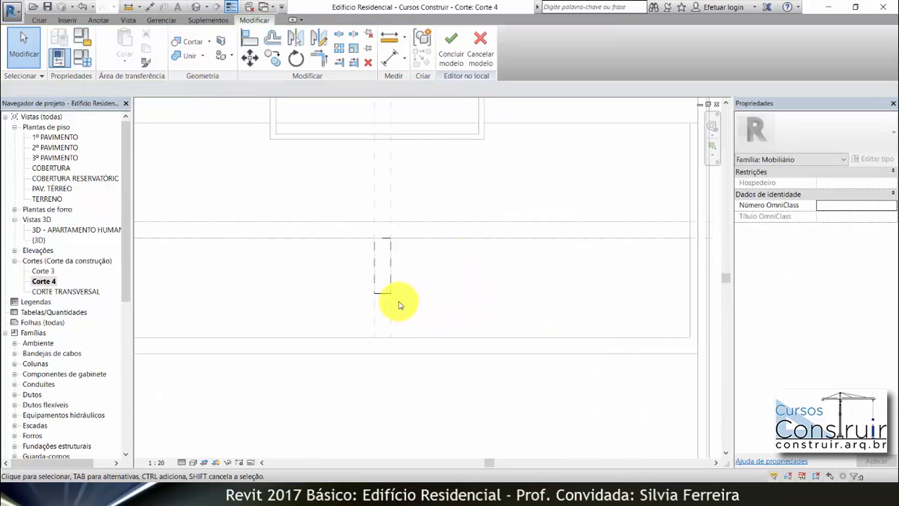
click(385, 296)
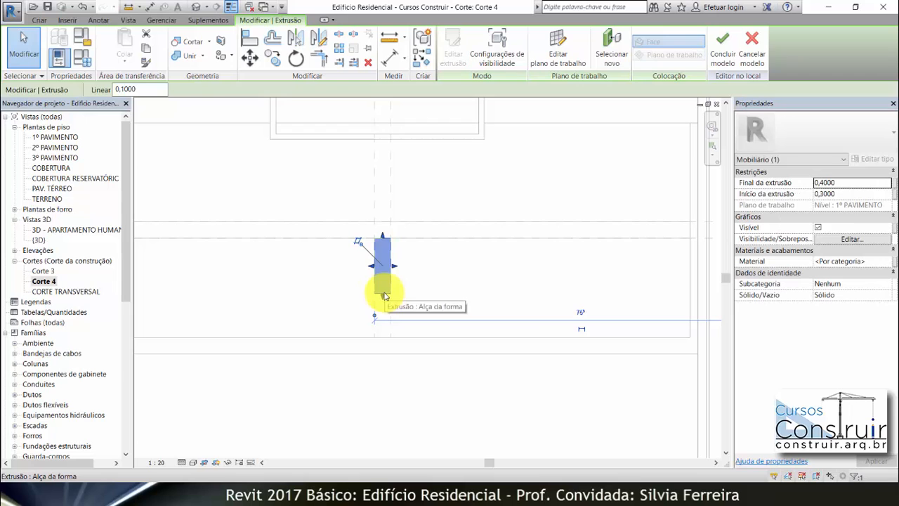
drag(383, 299, 381, 335)
key(Escape)
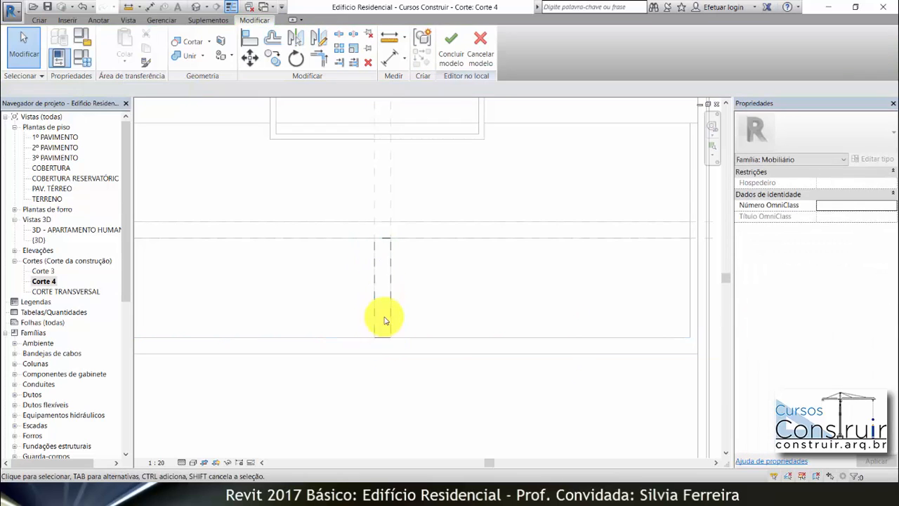
click(393, 287)
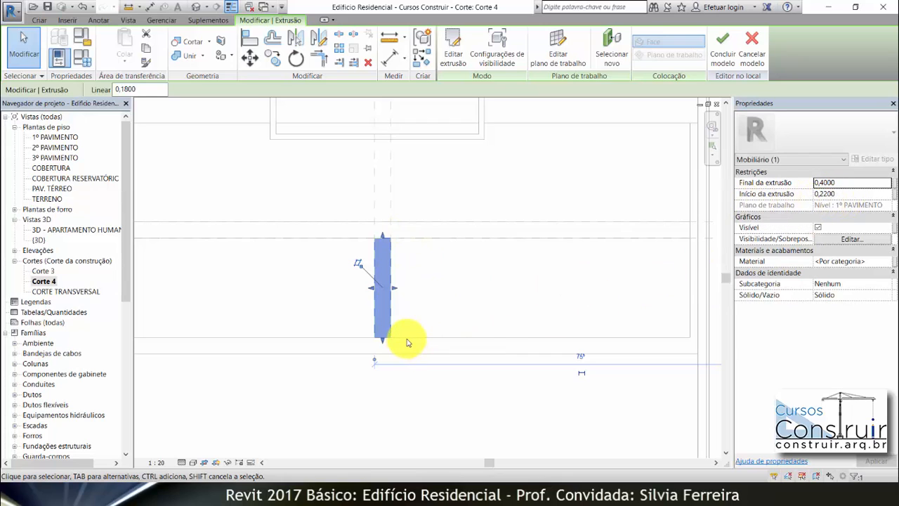
click(725, 49)
Step: Delete the two vertical reference planes along the shelf support in the section
scroll(348, 179, down, 2)
scroll(365, 176, up, 3)
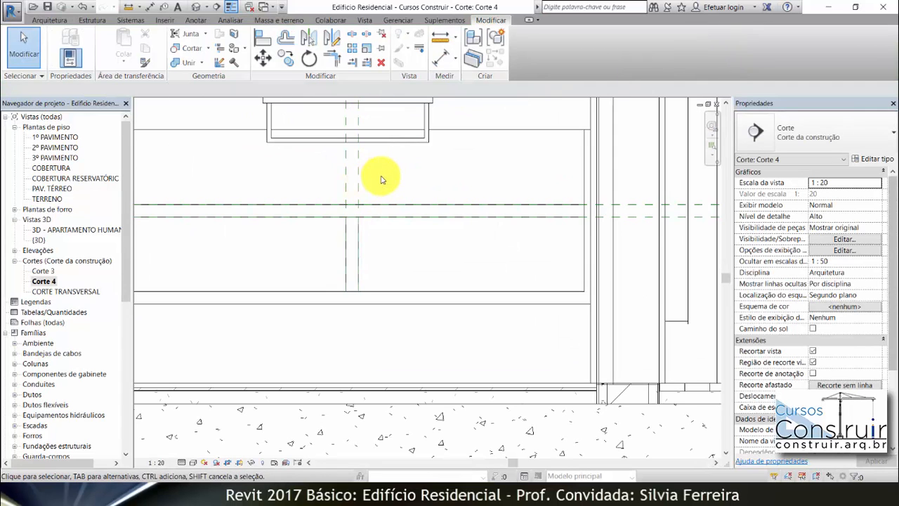
click(344, 188)
key(Delete)
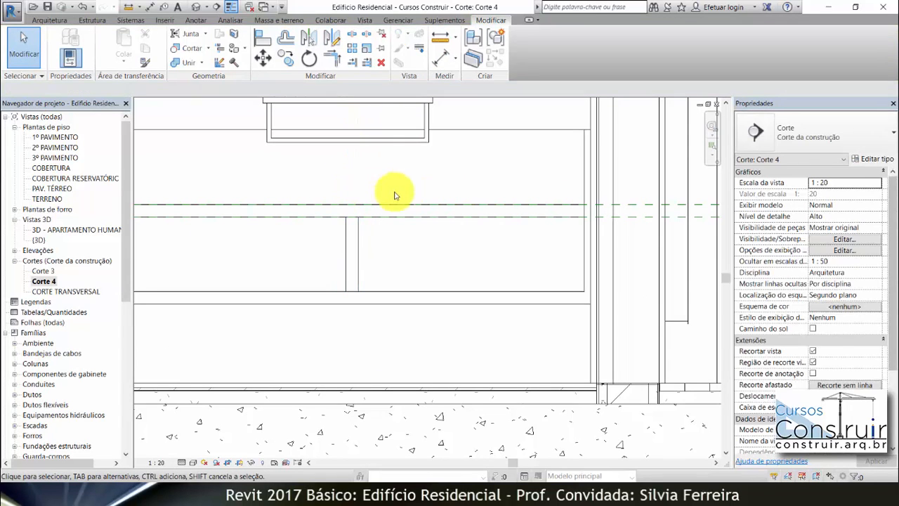
Step: Open the 3D view 3D - APARTAMENTO HUMANIZADO and frame the cabinet's shelf and vertical support
scroll(418, 199, down, 3)
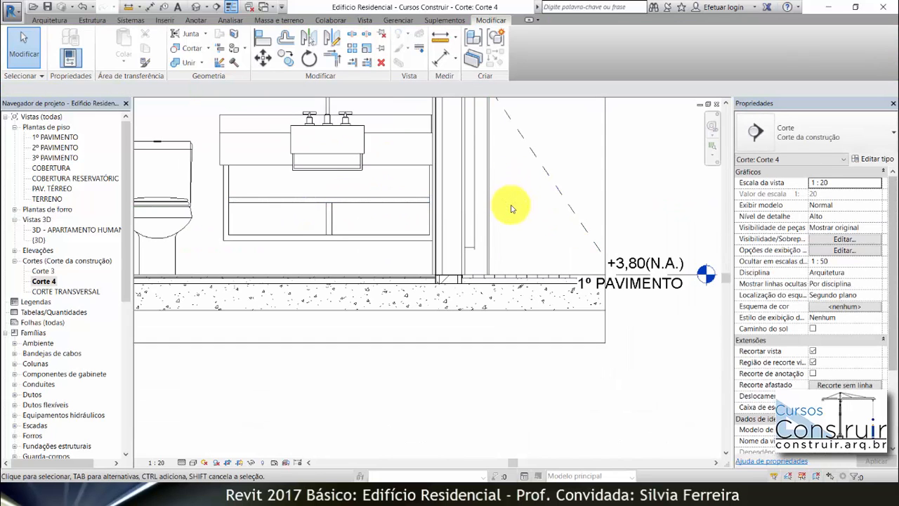
click(70, 232)
double_click(70, 232)
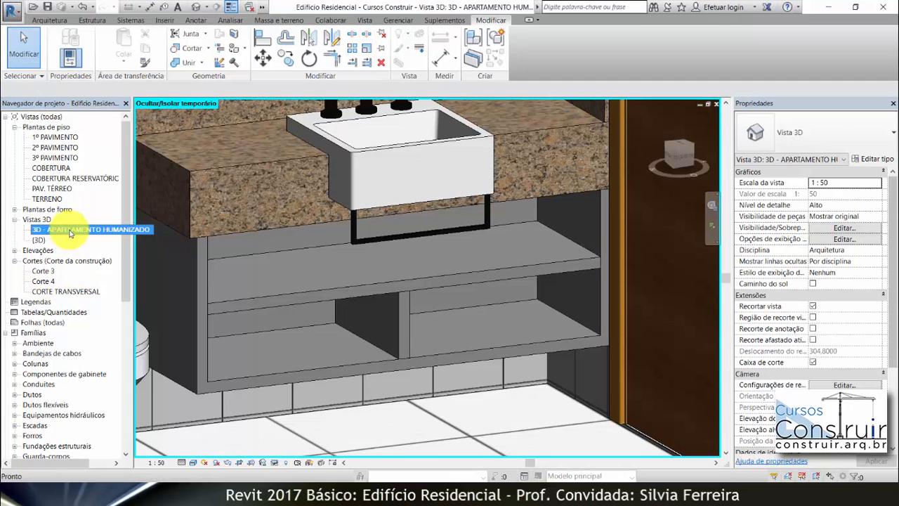
mouse_move(583, 251)
shift+middle_down()
mouse_move(564, 266)
mouse_move(524, 255)
mouse_move(558, 246)
mouse_move(569, 225)
mouse_move(585, 247)
shift+middle_up()
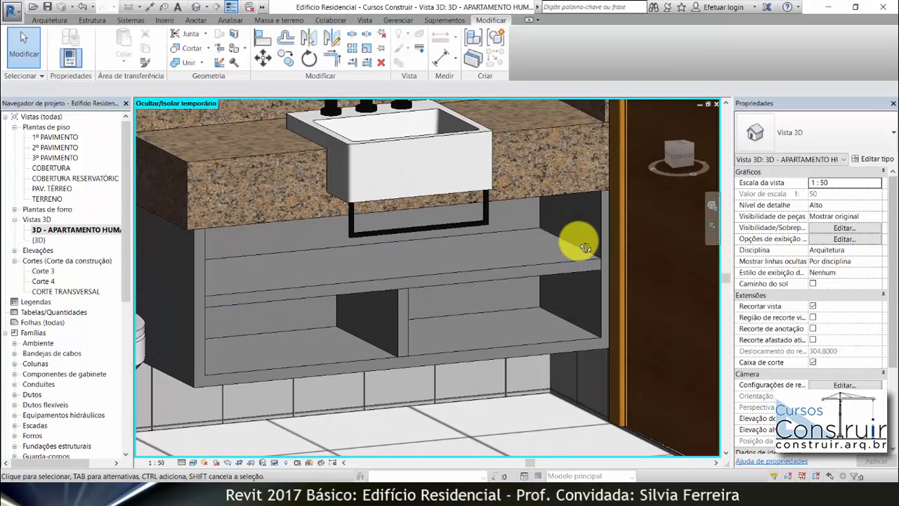
scroll(585, 247, up, 2)
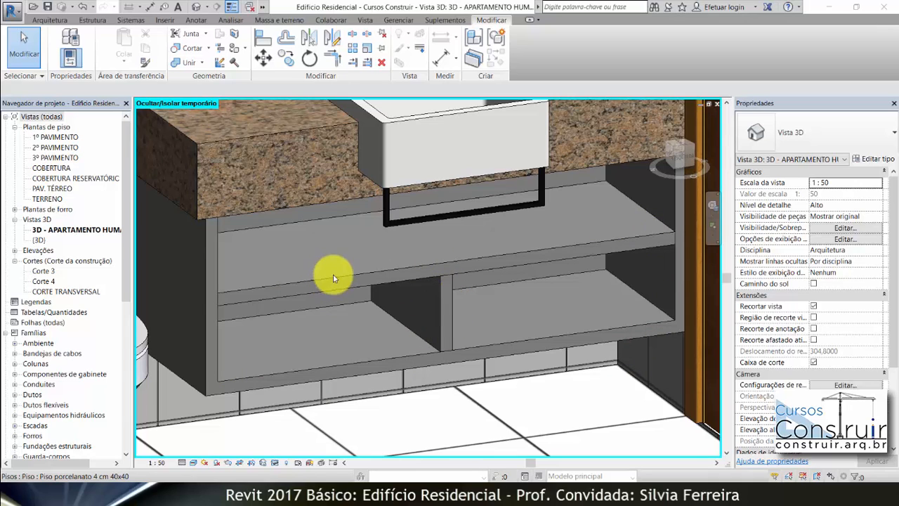
Step: Check the type properties of the in-place shelf for a material parameter
click(499, 258)
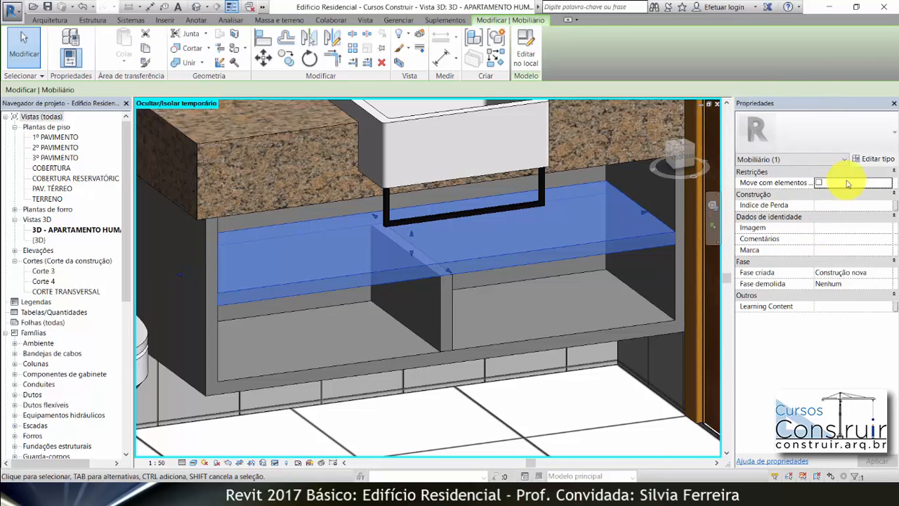
click(876, 160)
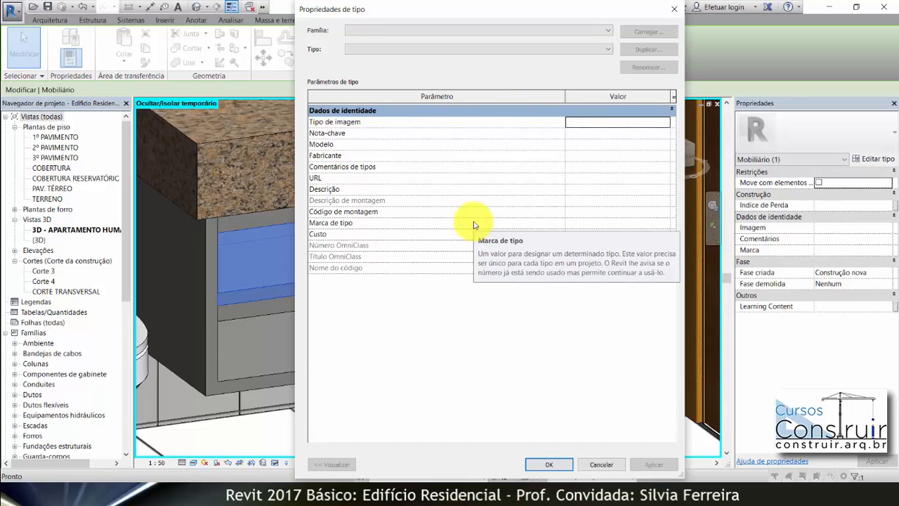
click(678, 10)
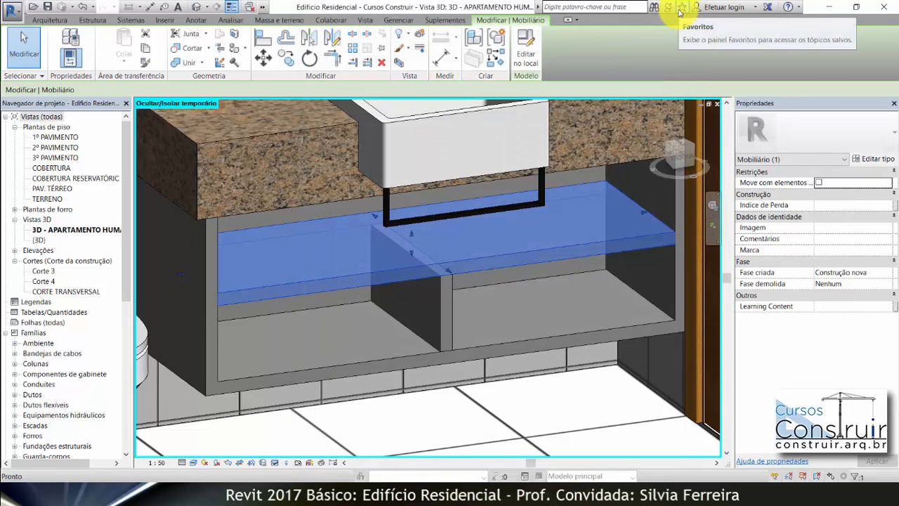
Step: Edit the shelf in place and add the instance family parameter Material Prateleira of type Material, grouped under Materiais e acabamentos
click(528, 59)
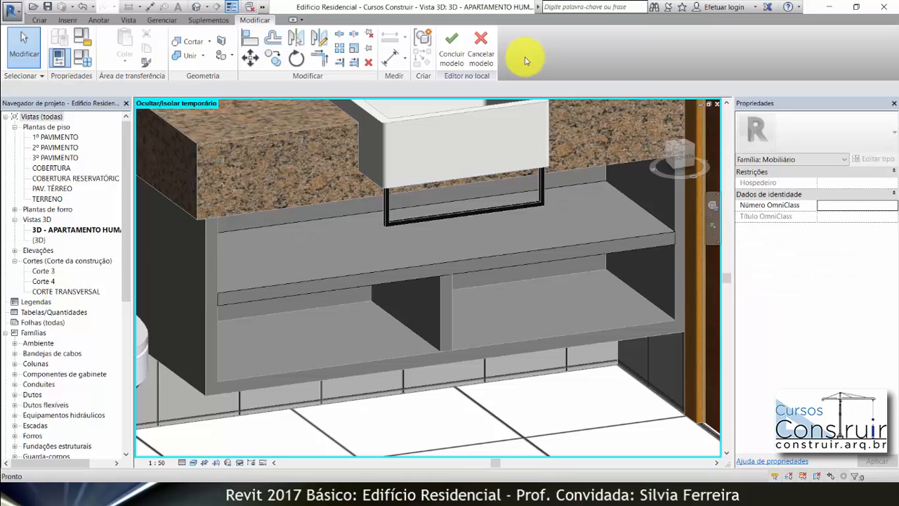
click(79, 64)
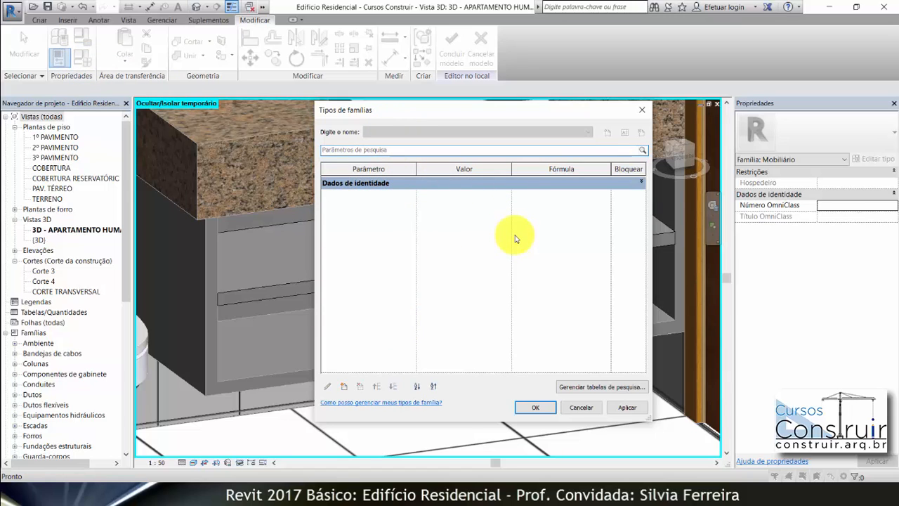
click(344, 387)
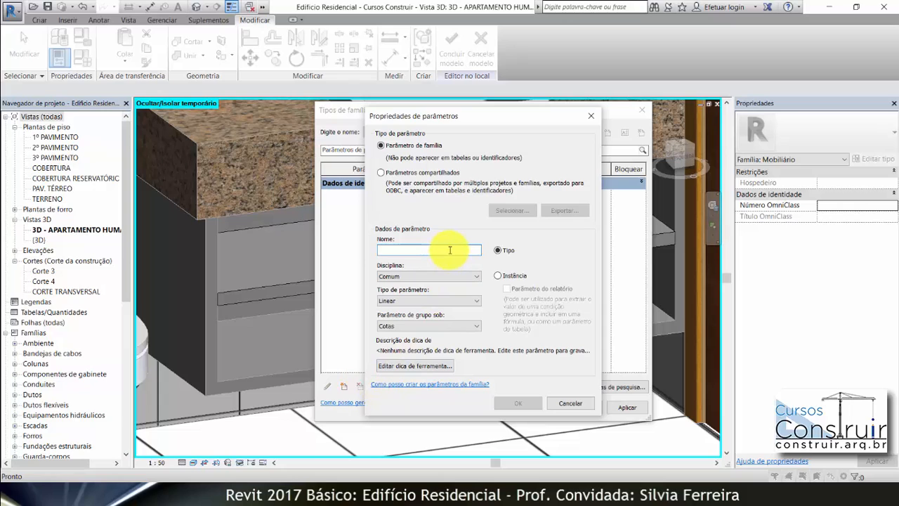
text(Mater)
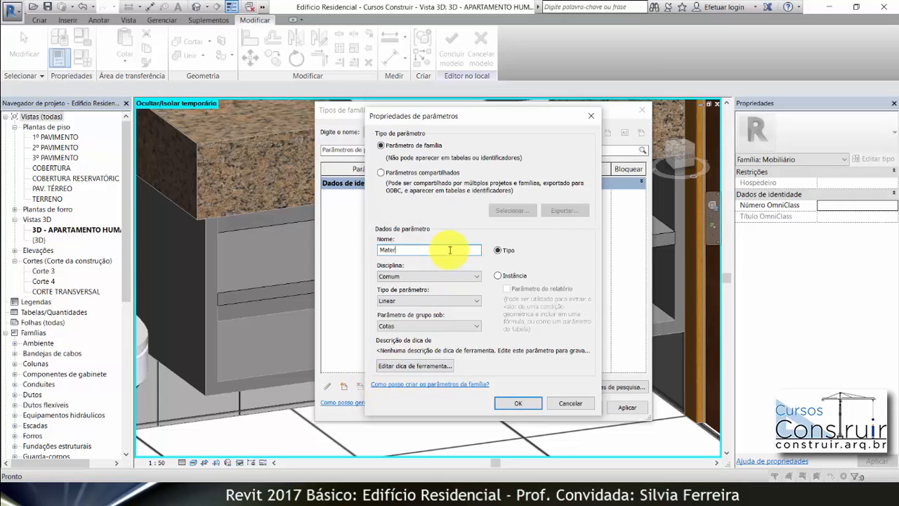
text(ial Prateleira)
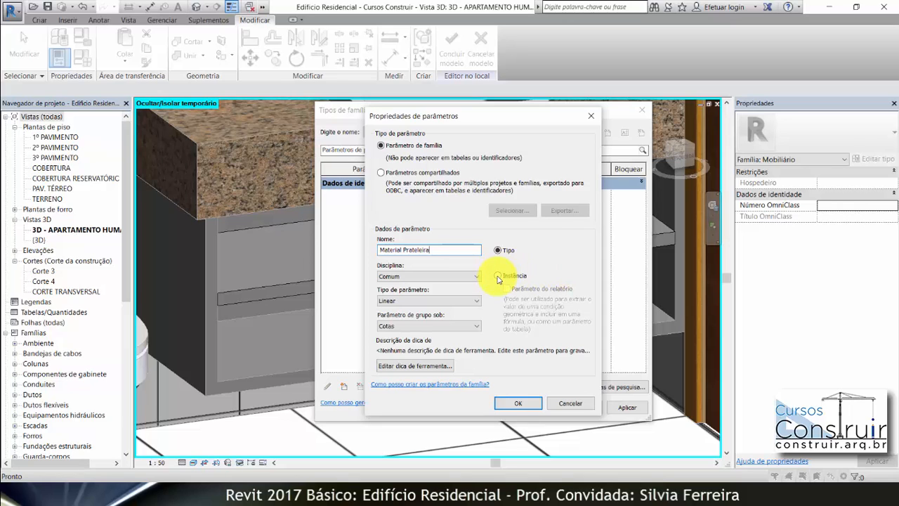
click(497, 277)
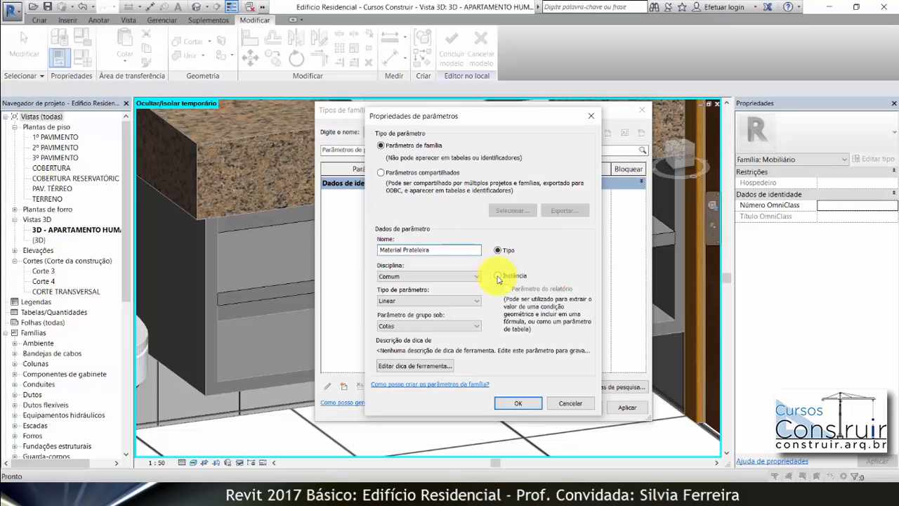
click(477, 302)
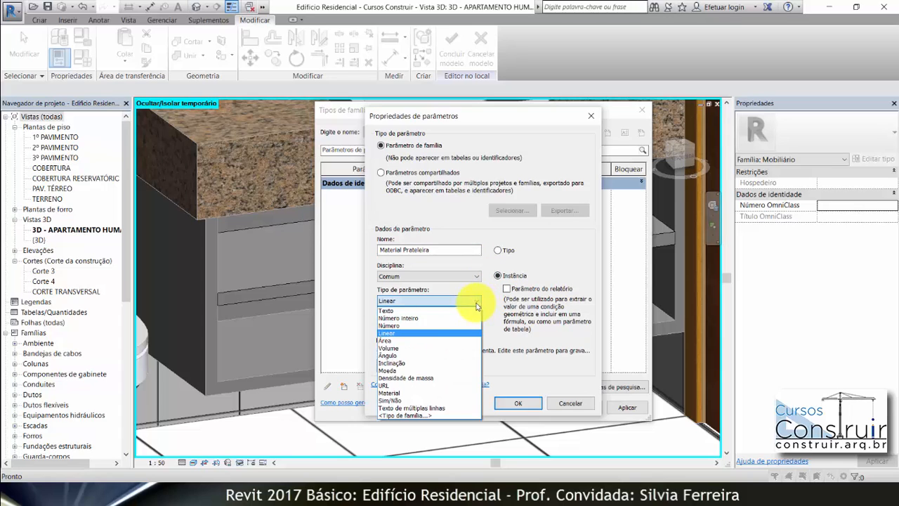
click(385, 392)
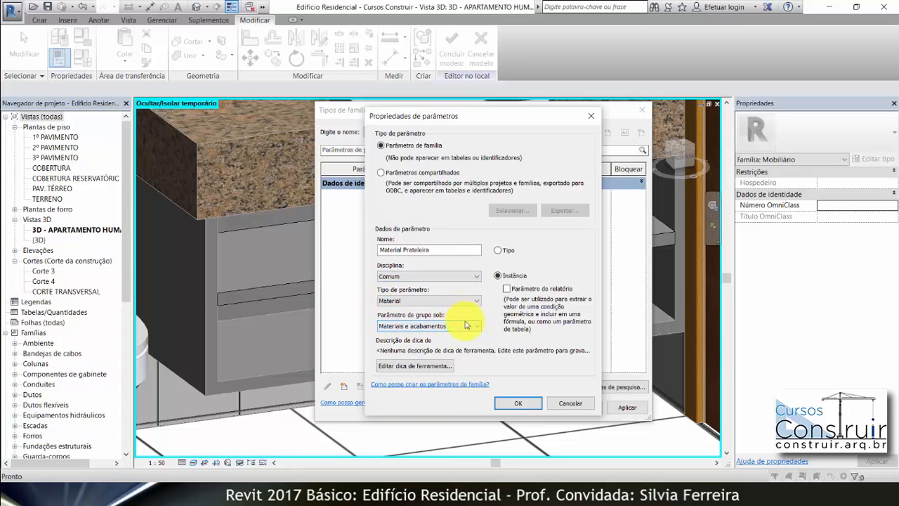
click(519, 406)
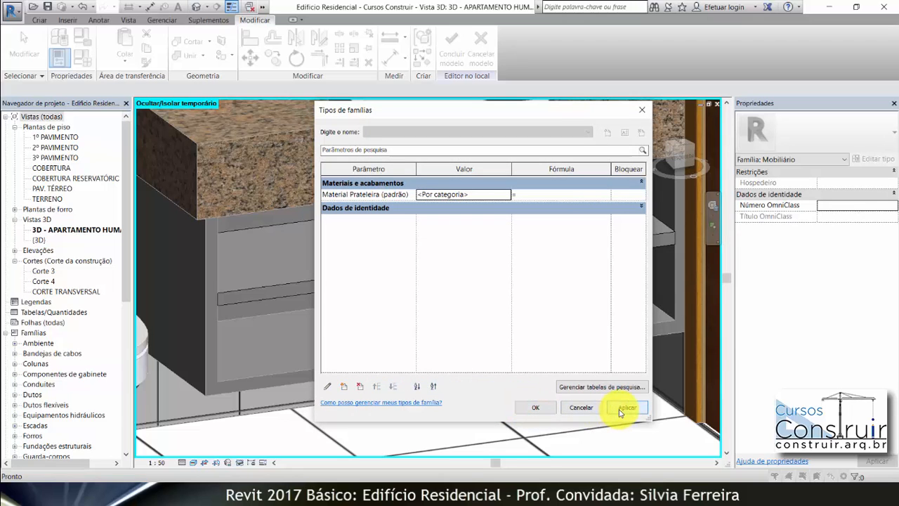
click(536, 408)
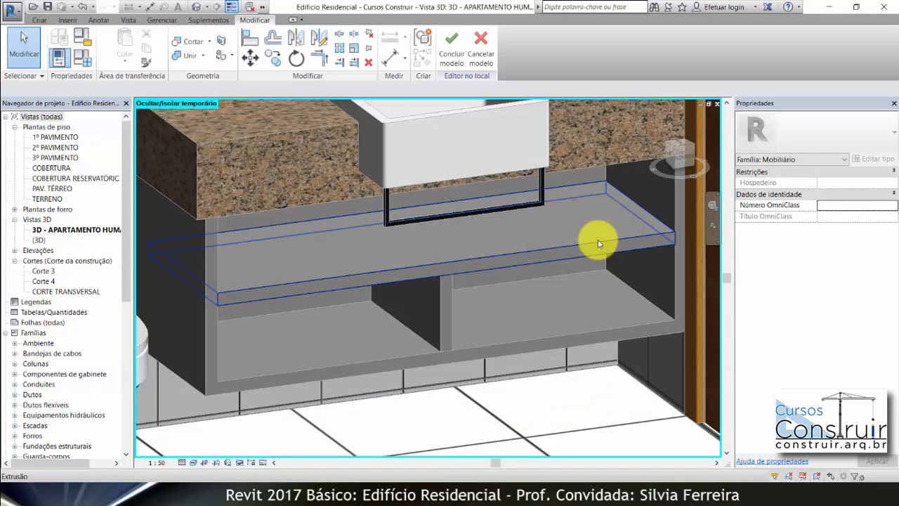
Step: Associate the shelf extrusion's material with the parameter Material Prateleira and finish the in-place model
click(600, 243)
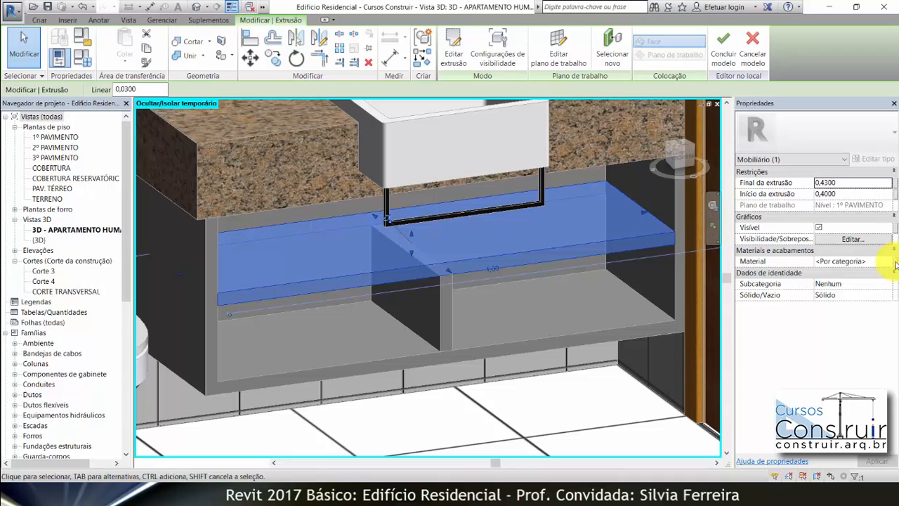
click(896, 262)
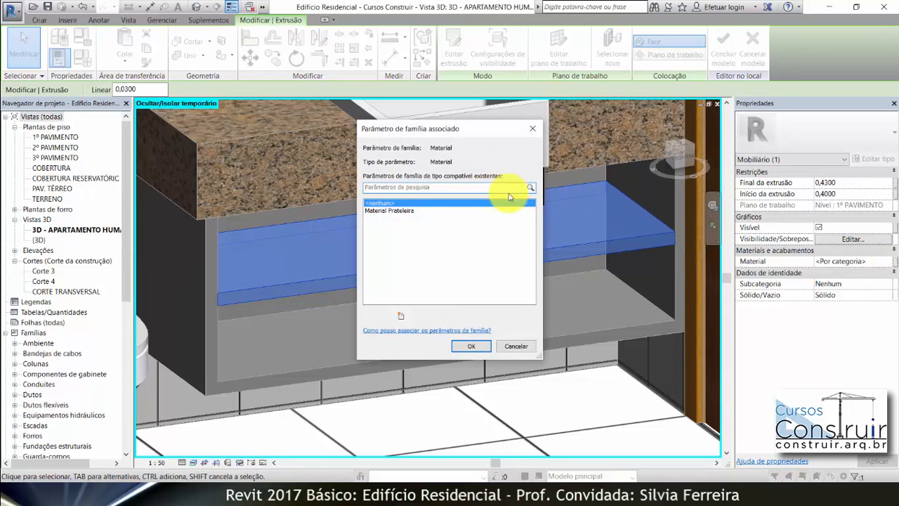
click(398, 212)
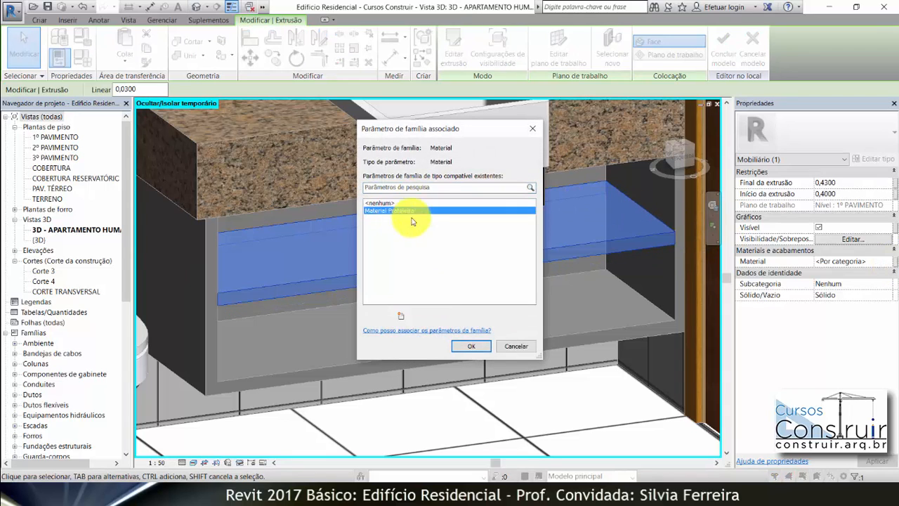
click(473, 346)
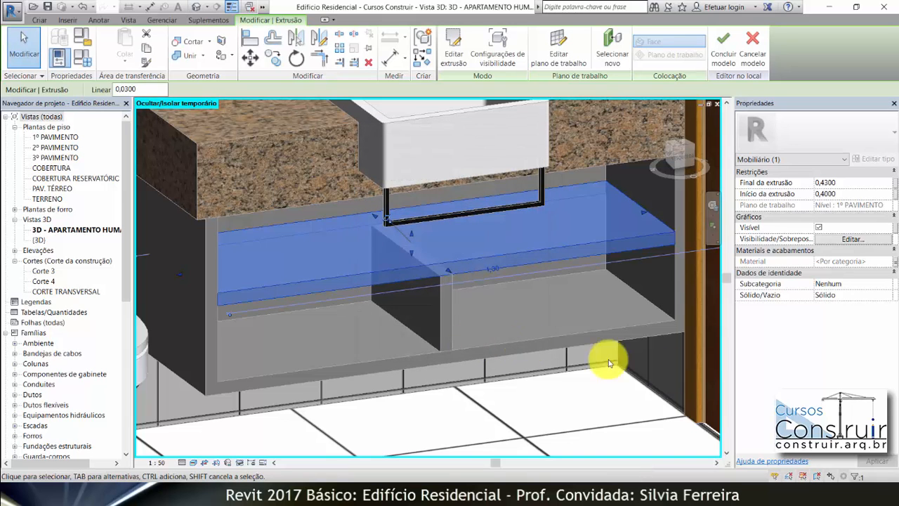
click(592, 416)
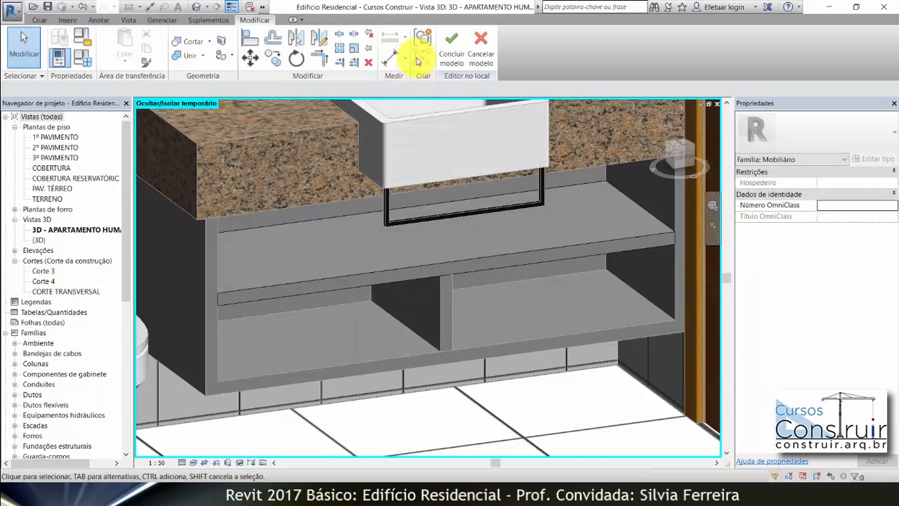
click(296, 282)
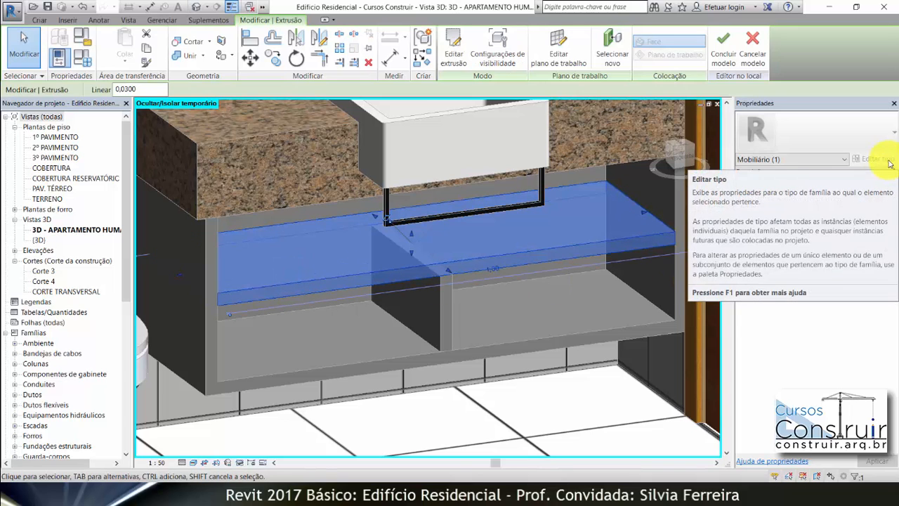
click(727, 43)
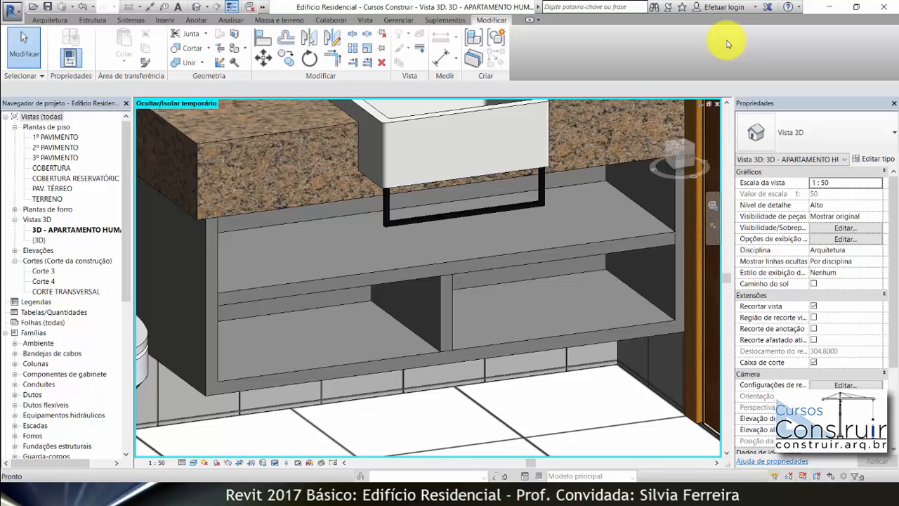
Step: Edit the cabinet in place and add the instance family parameter Material Bancada of type Material, grouped under Materiais e acabamentos
click(555, 340)
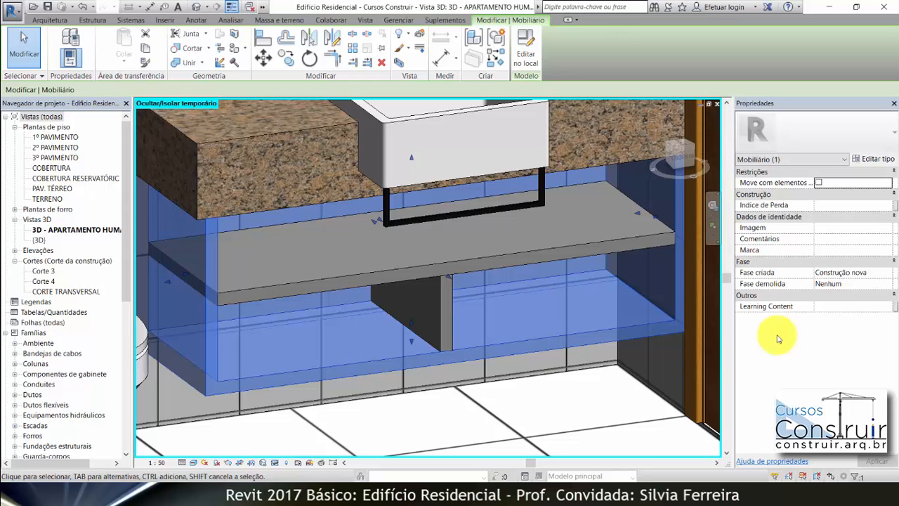
click(526, 53)
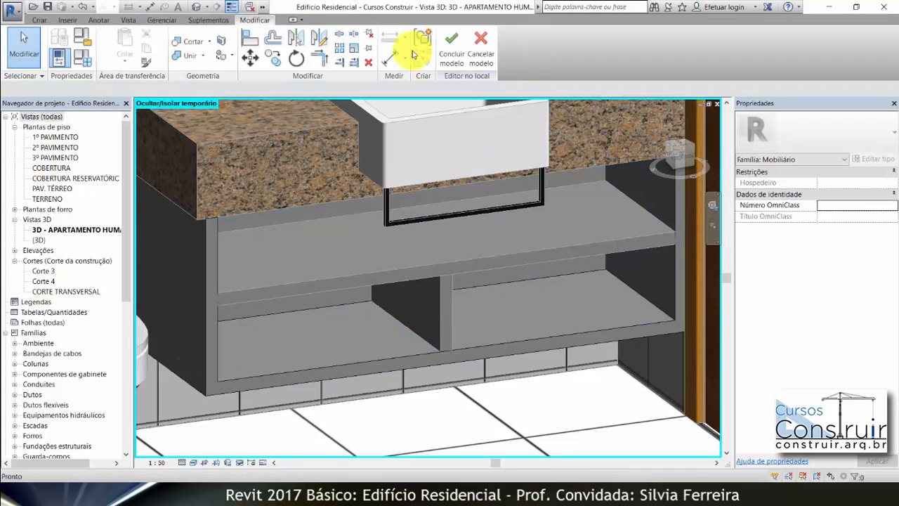
click(83, 63)
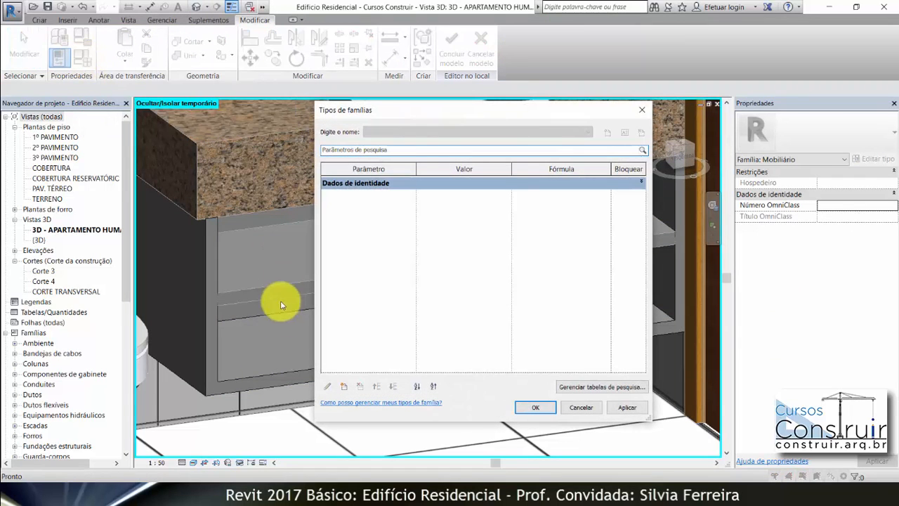
click(344, 387)
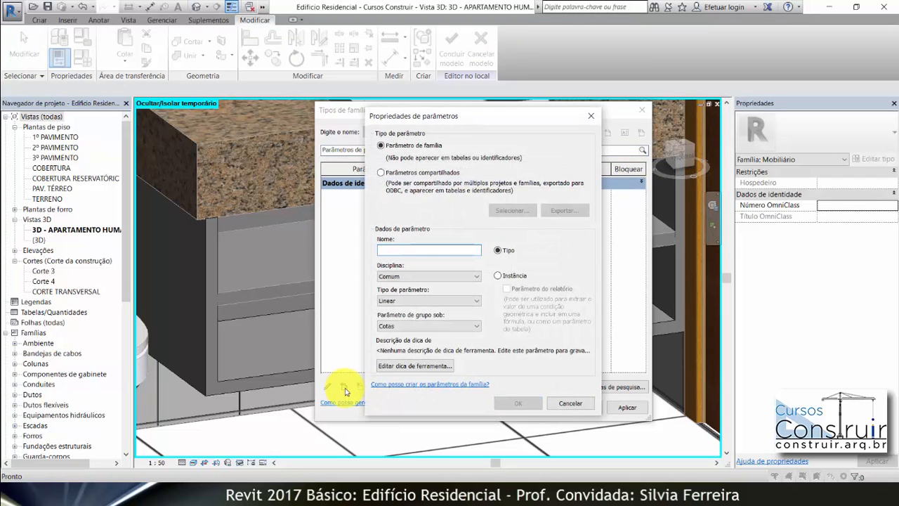
text(Material Bancada)
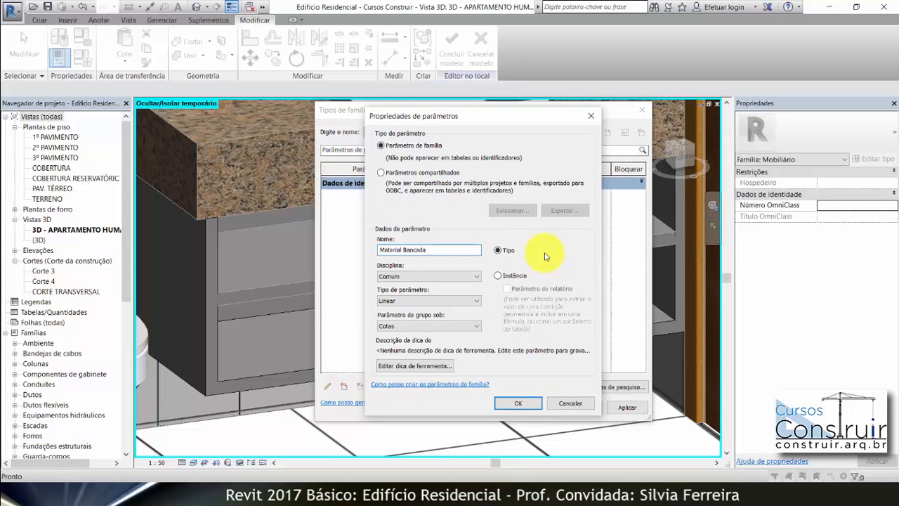
click(499, 276)
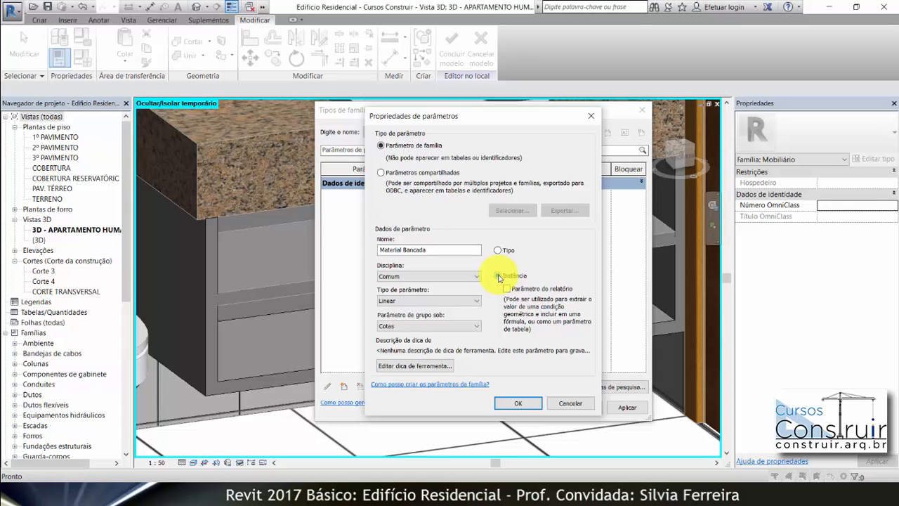
click(500, 277)
click(478, 301)
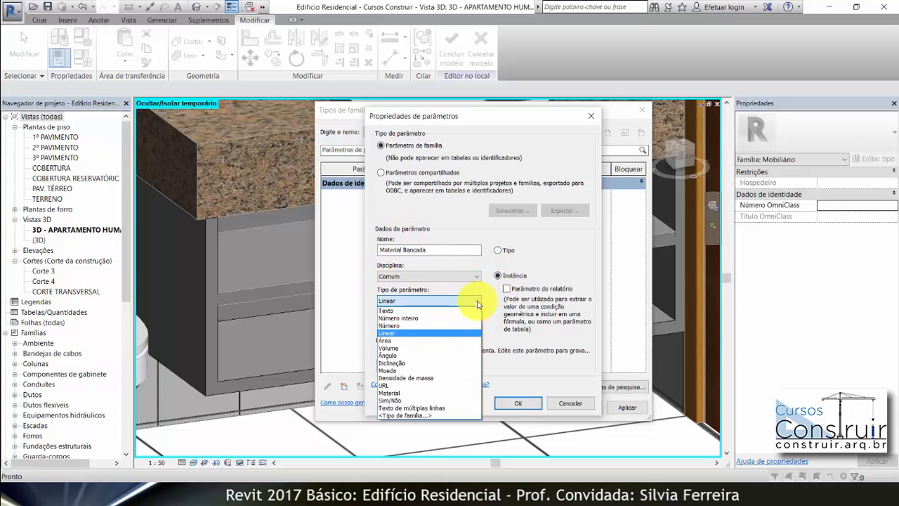
click(399, 392)
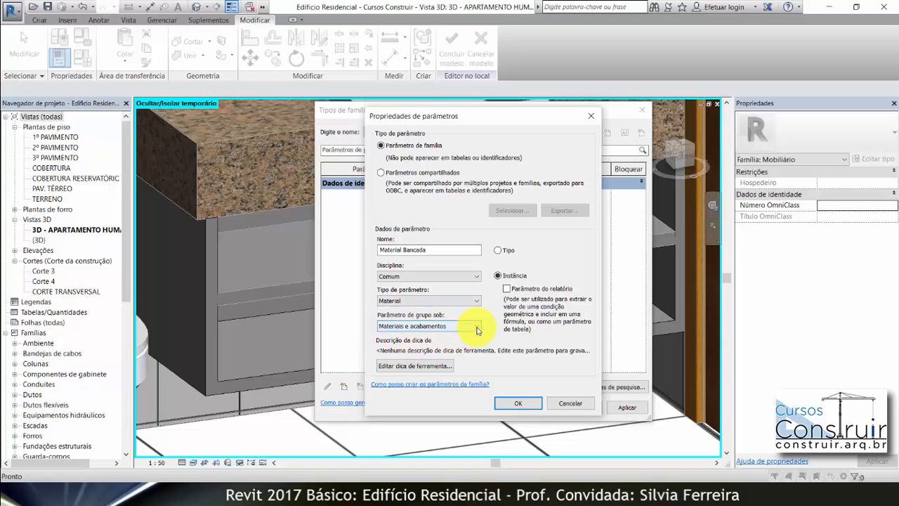
click(517, 400)
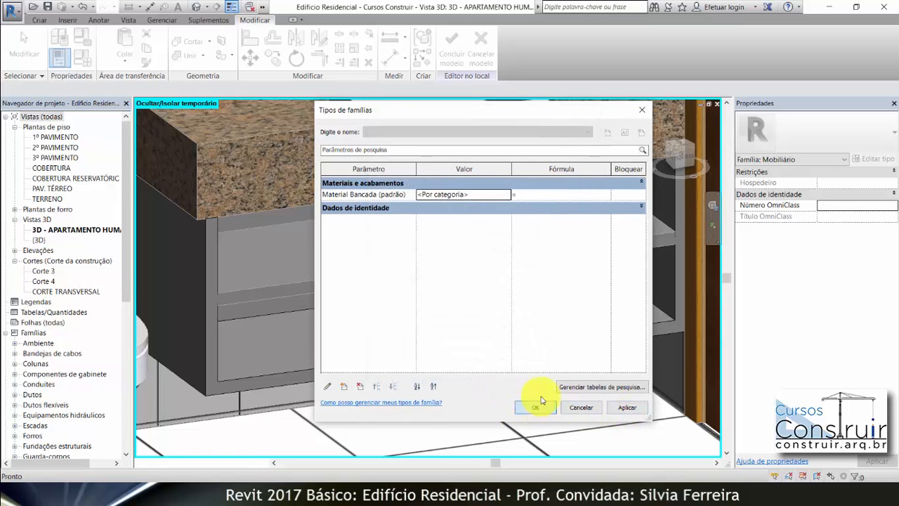
click(534, 407)
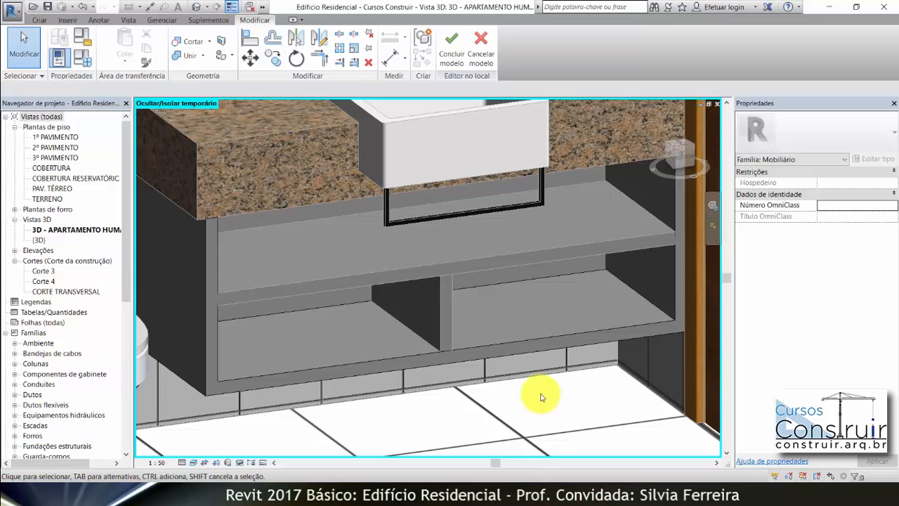
Step: Associate the cabinet extrusion's material with the parameter Material Bancada and finish the in-place model
click(541, 342)
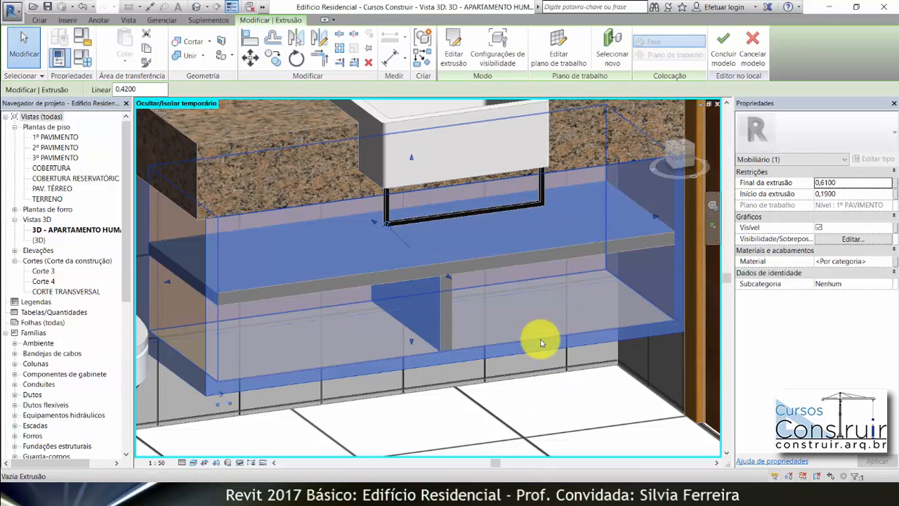
click(896, 266)
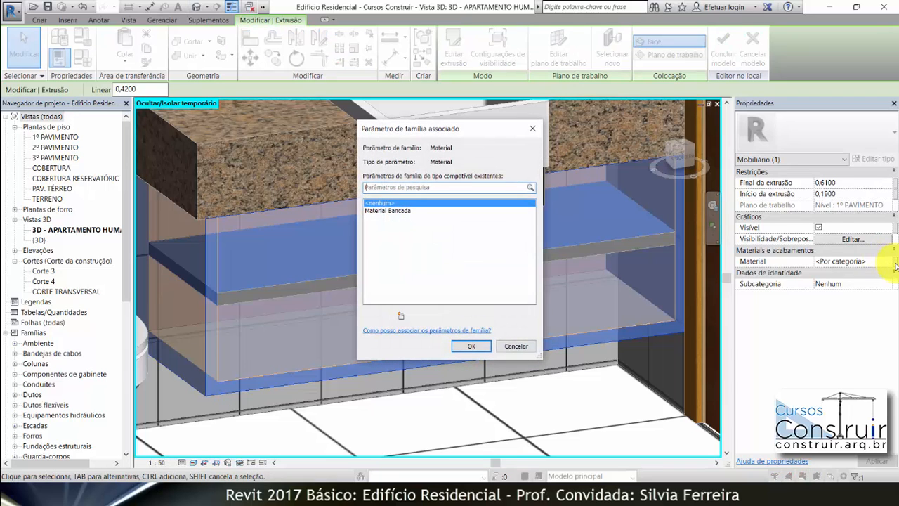
click(386, 211)
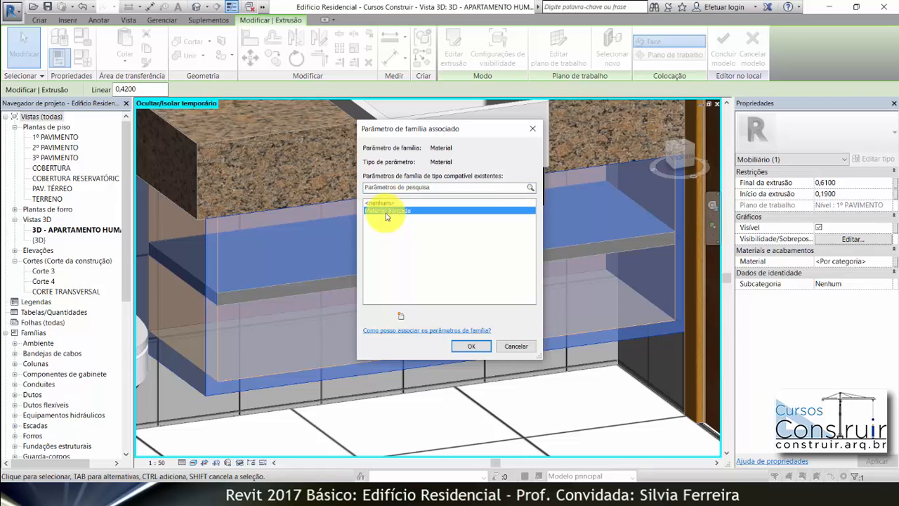
click(468, 347)
click(572, 411)
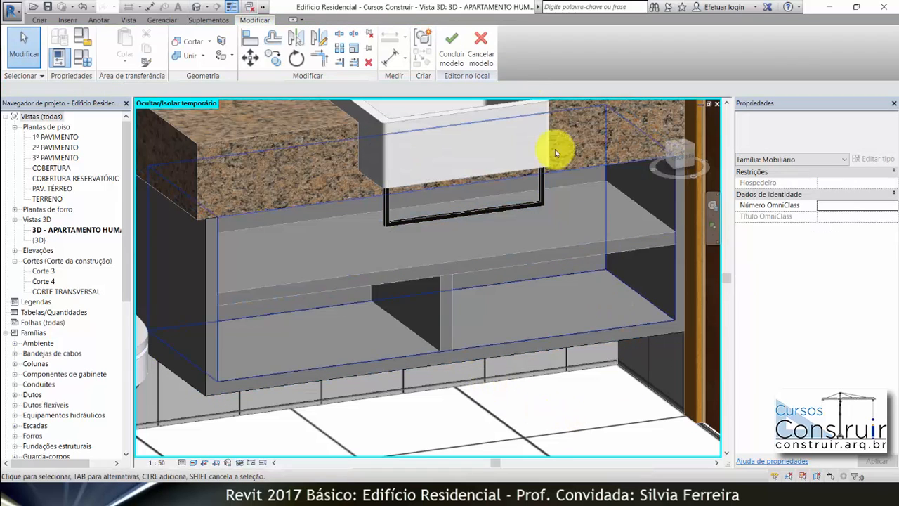
click(453, 51)
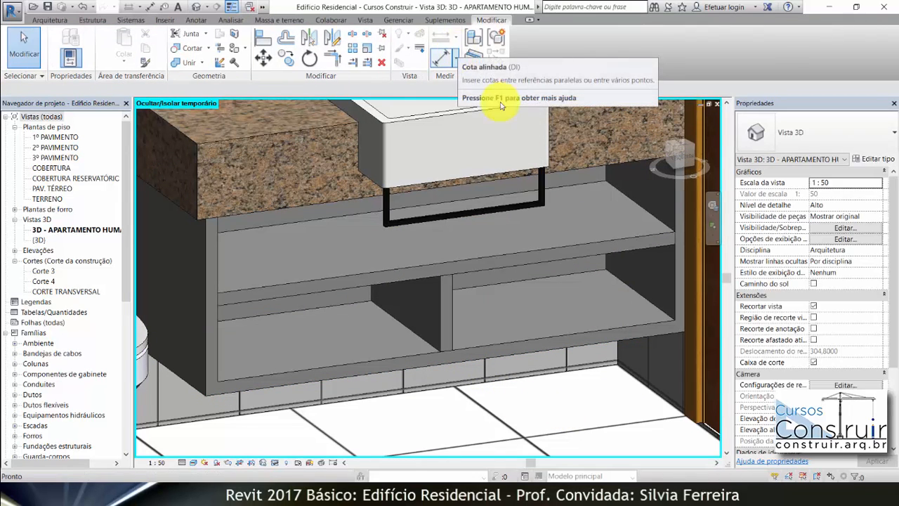
Step: Edit the vertical support in place and add the instance family parameter Material Apoio of type Material, grouped under Materiais e acabamentos
click(451, 310)
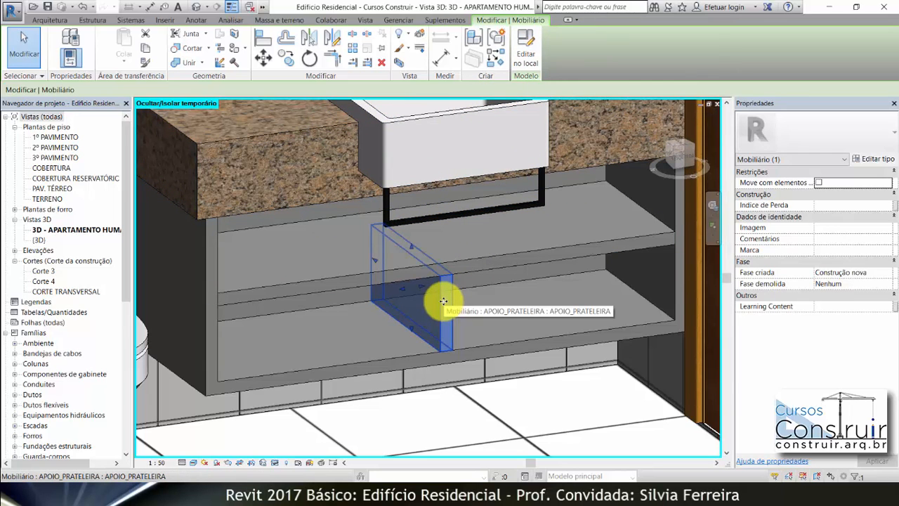
key(Escape)
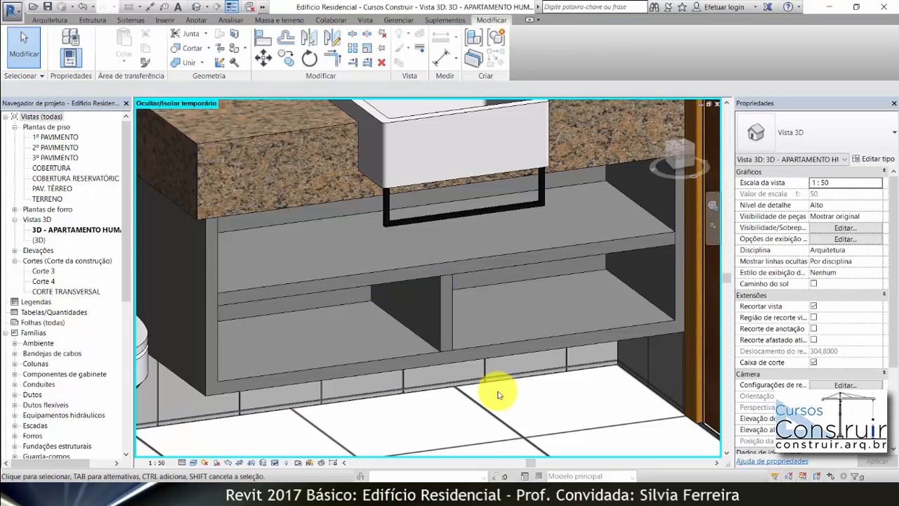
click(442, 306)
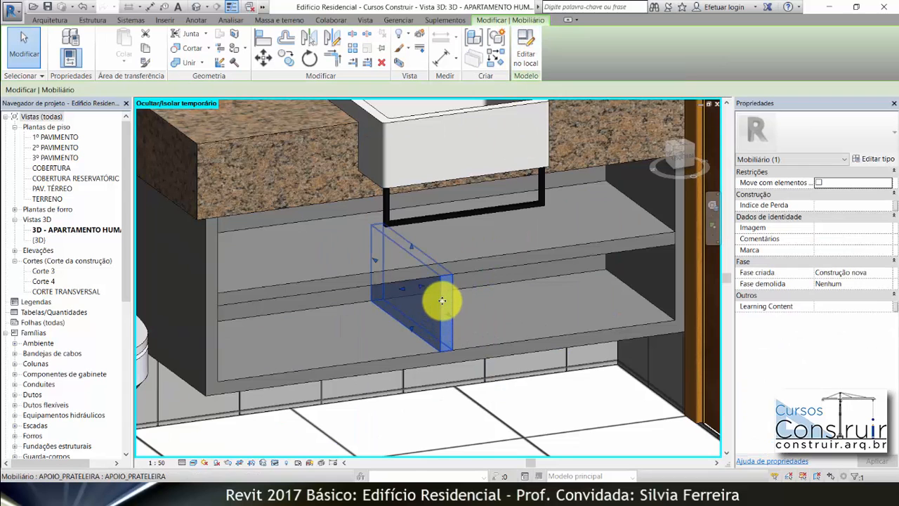
click(514, 382)
double_click(444, 308)
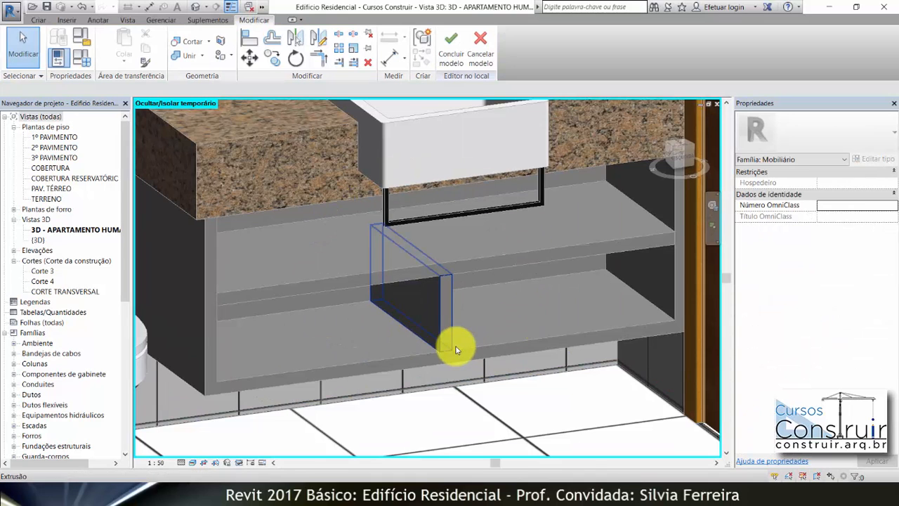
click(81, 59)
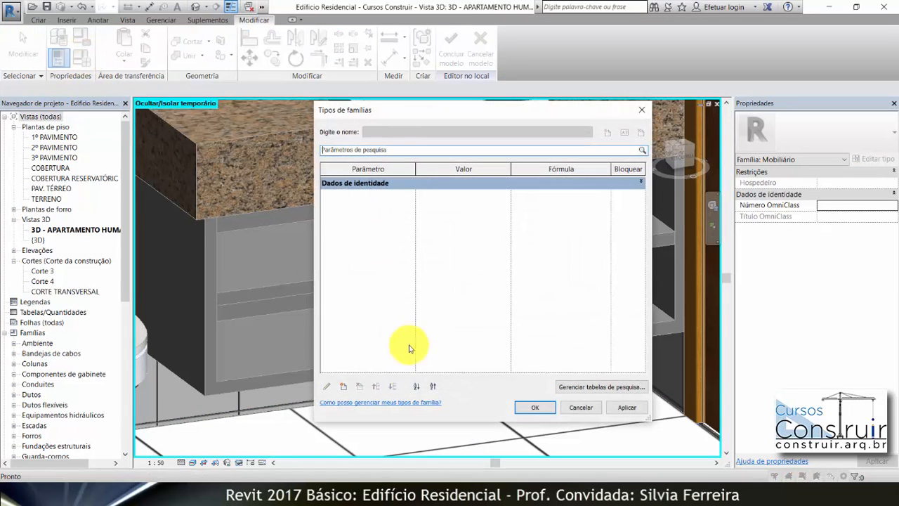
click(343, 387)
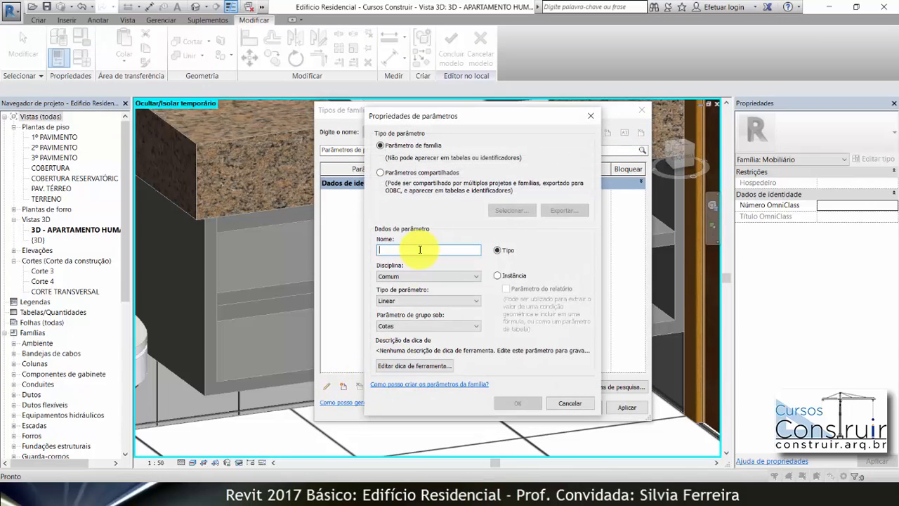
text(Material Apoio)
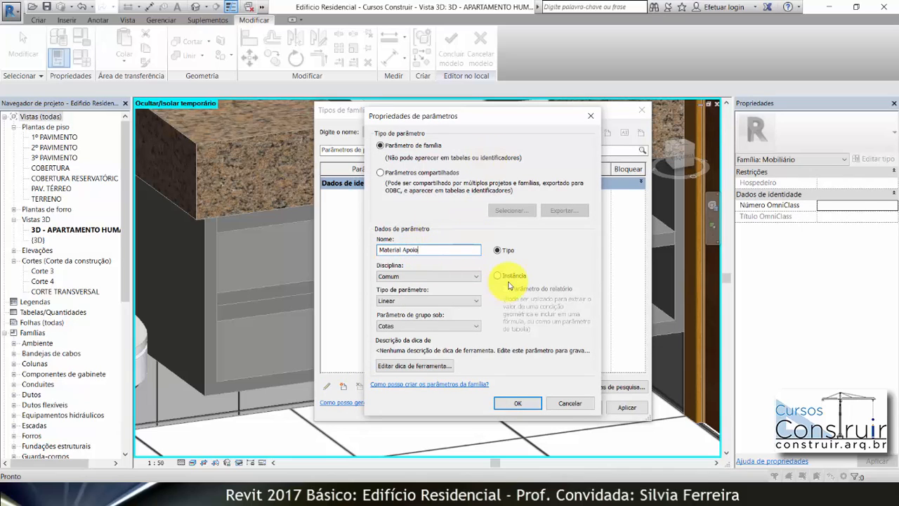
click(500, 276)
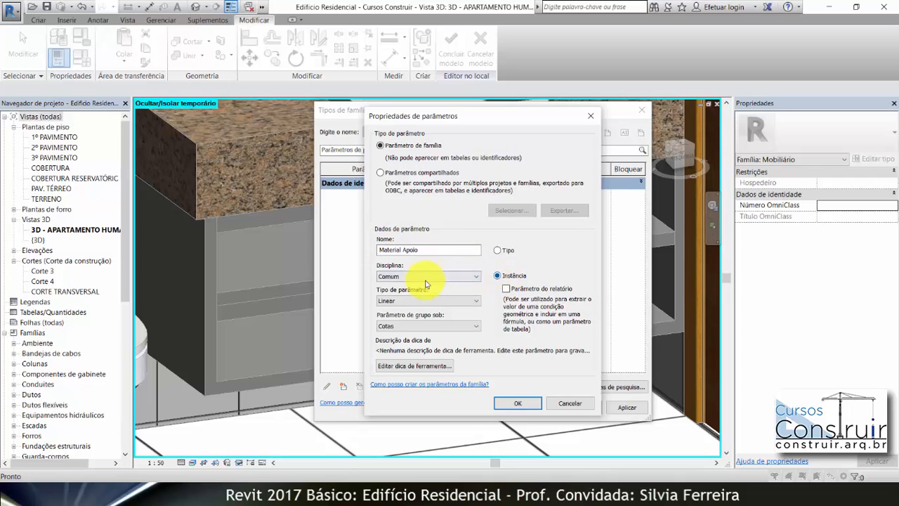
click(476, 301)
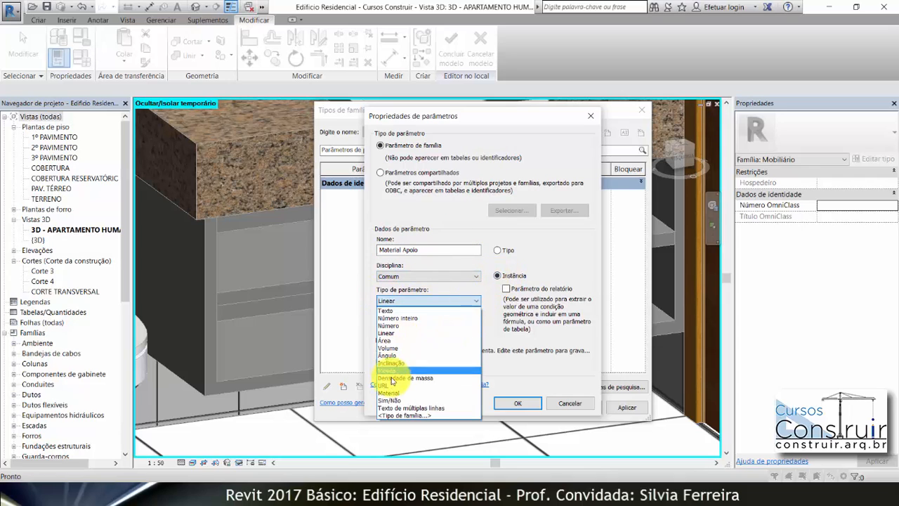
click(387, 396)
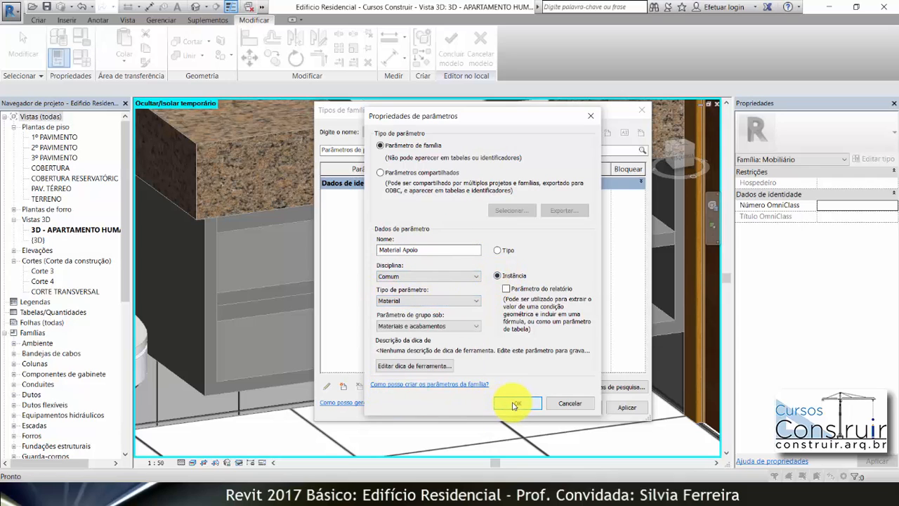
click(518, 403)
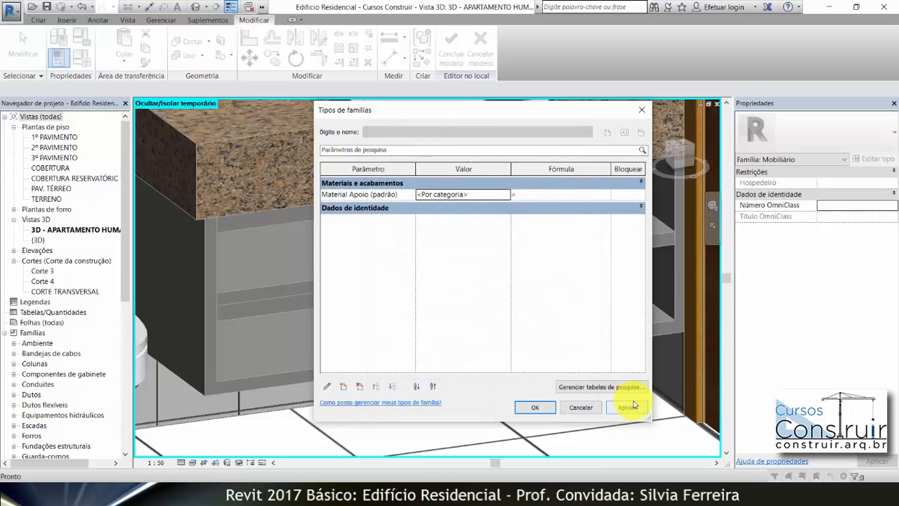
click(536, 409)
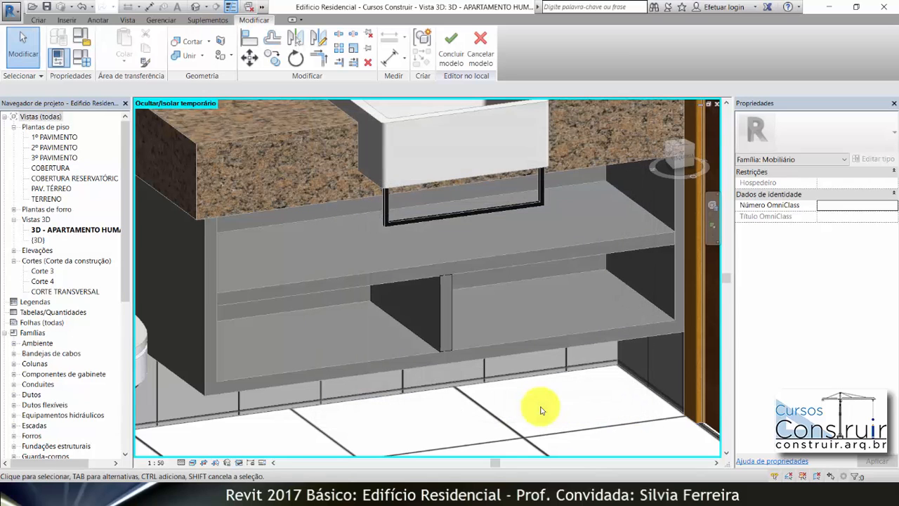
Step: Associate the vertical support extrusion's material with the parameter Material Apoio and finish the in-place model
click(445, 318)
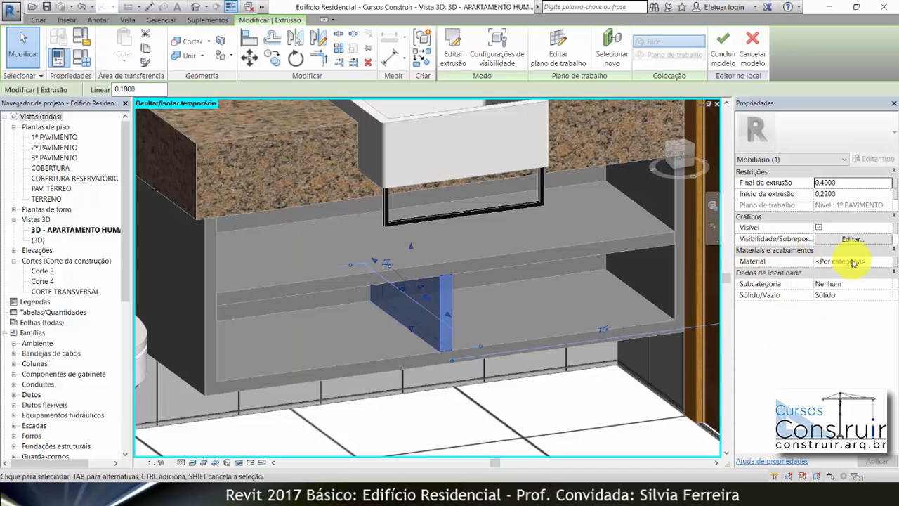
click(897, 262)
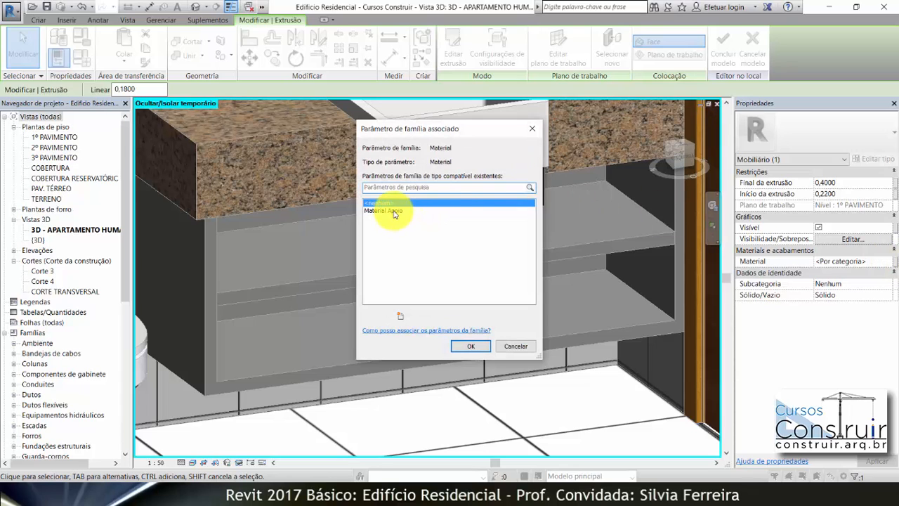
click(393, 211)
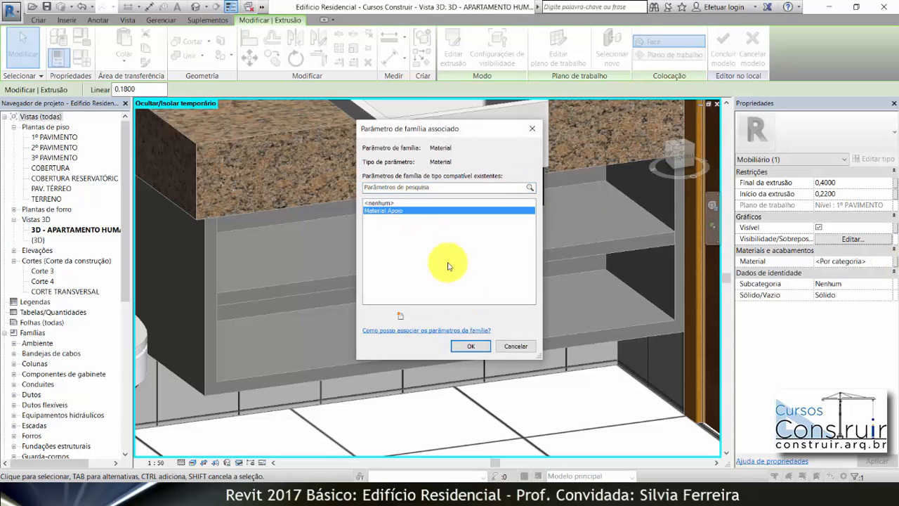
click(467, 347)
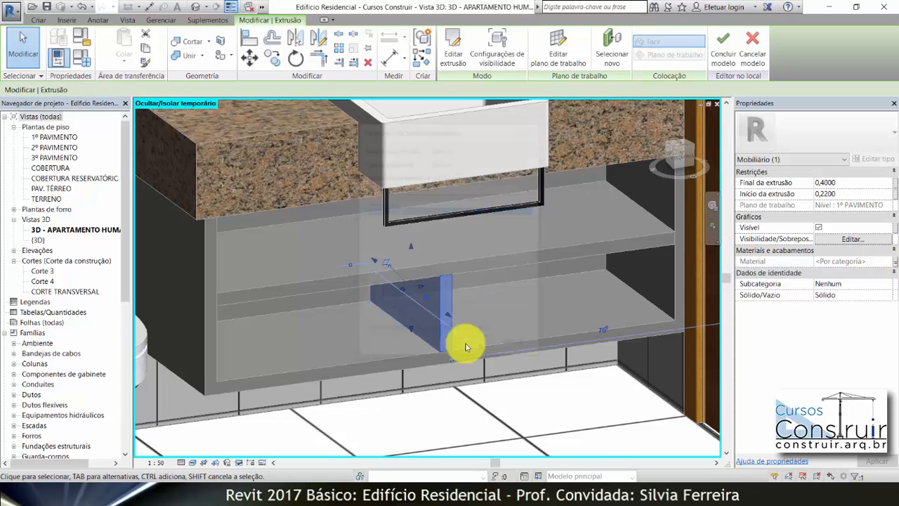
click(727, 53)
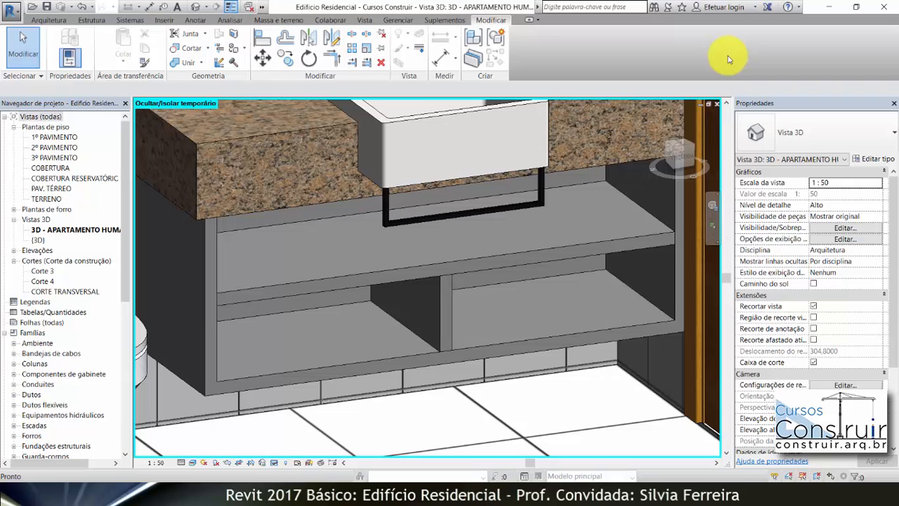
Step: Check the instance properties of the shelf and the vertical support for their material parameters
click(571, 252)
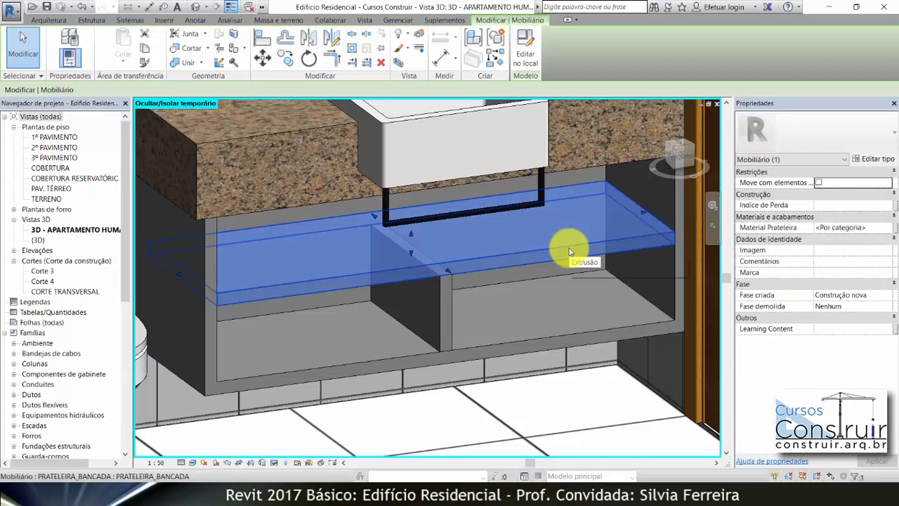
click(451, 317)
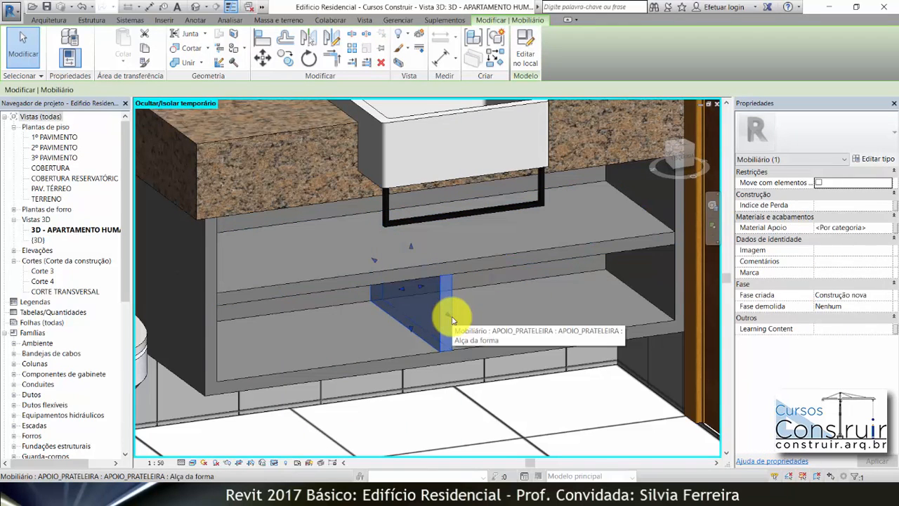
click(505, 346)
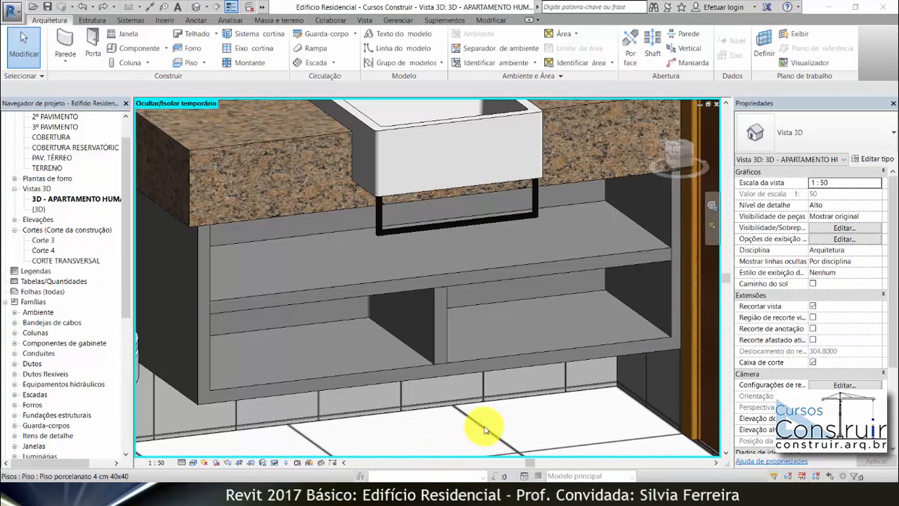
Step: Set the shelf's Material Prateleira to .MDF - BRANCO PADRÃO
click(511, 272)
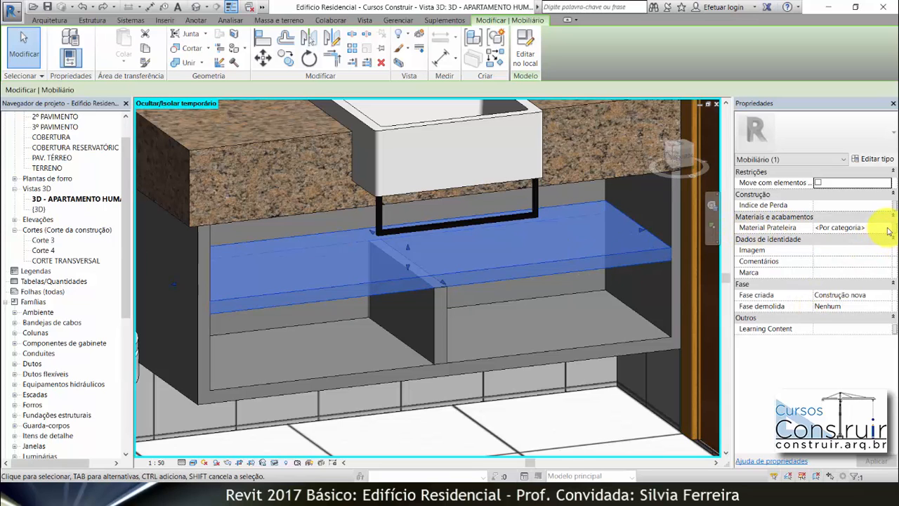
click(888, 228)
click(889, 228)
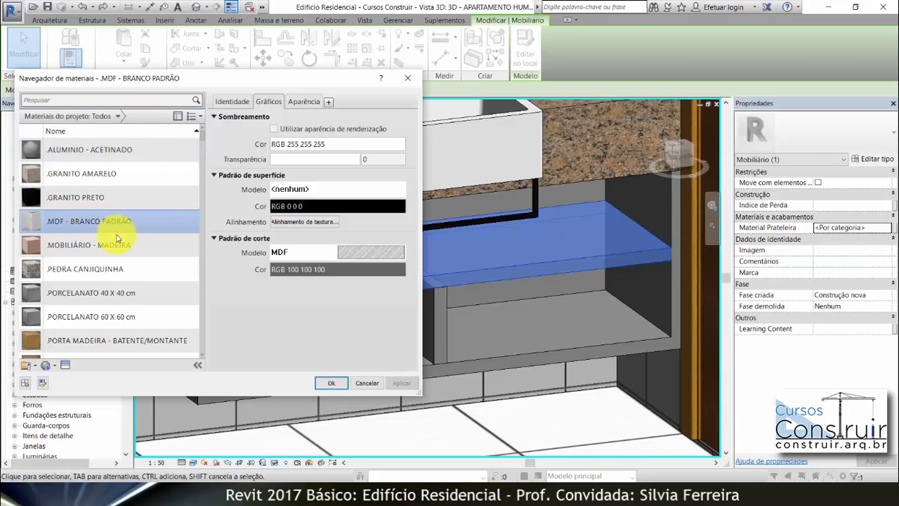
click(334, 383)
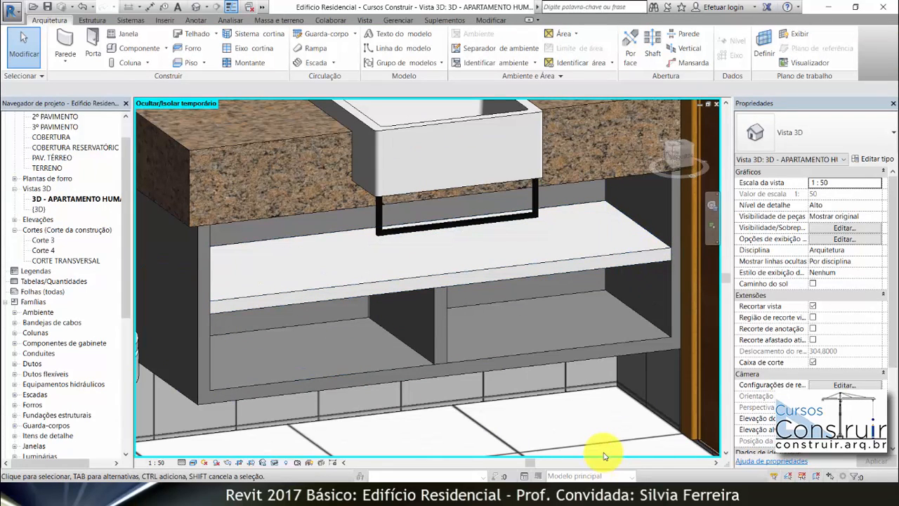
Step: Set the vertical support's Material Apoio to .MDF - BRANCO PADRÃO
click(443, 331)
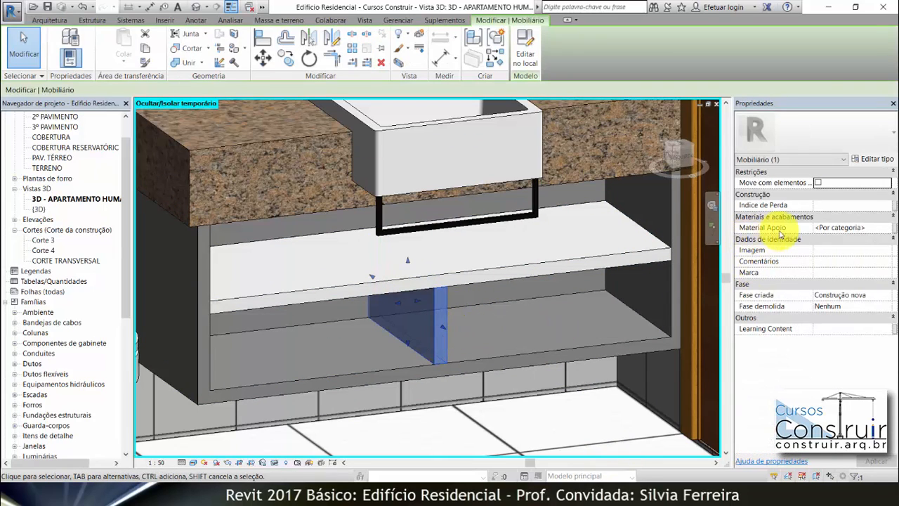
click(888, 229)
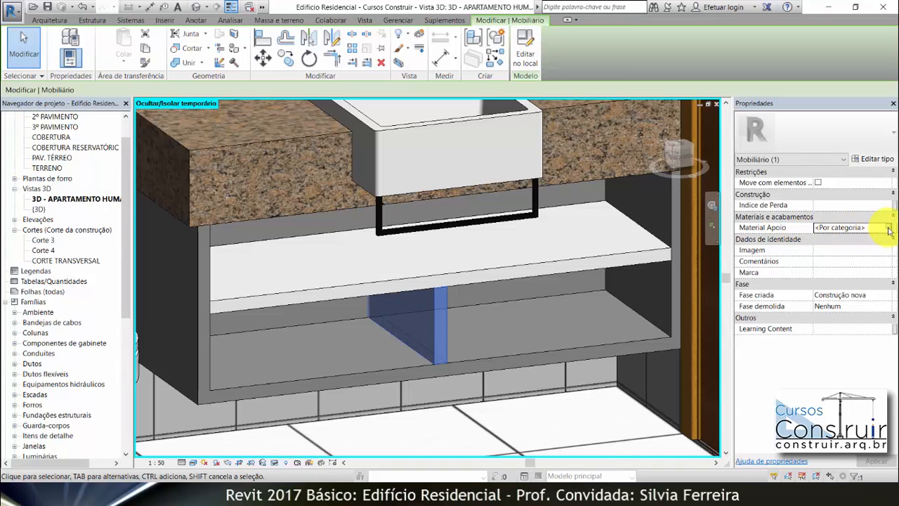
click(889, 229)
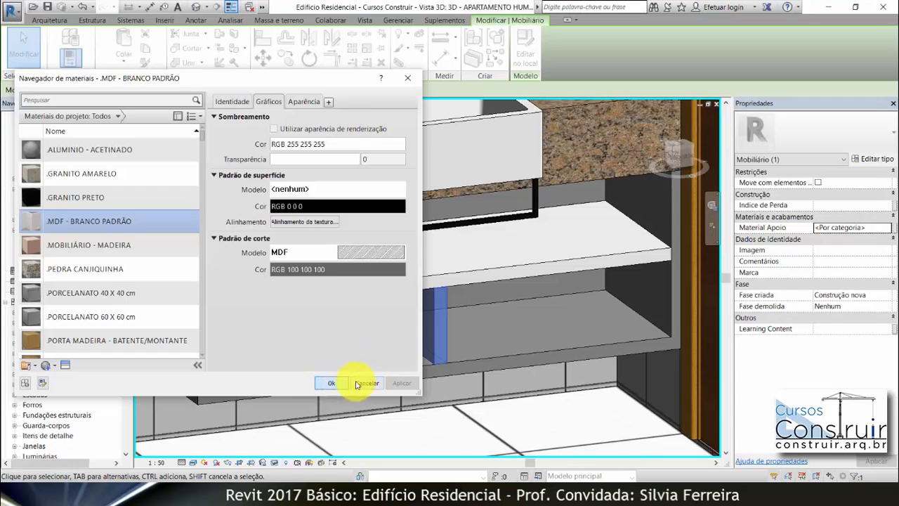
click(333, 383)
key(Escape)
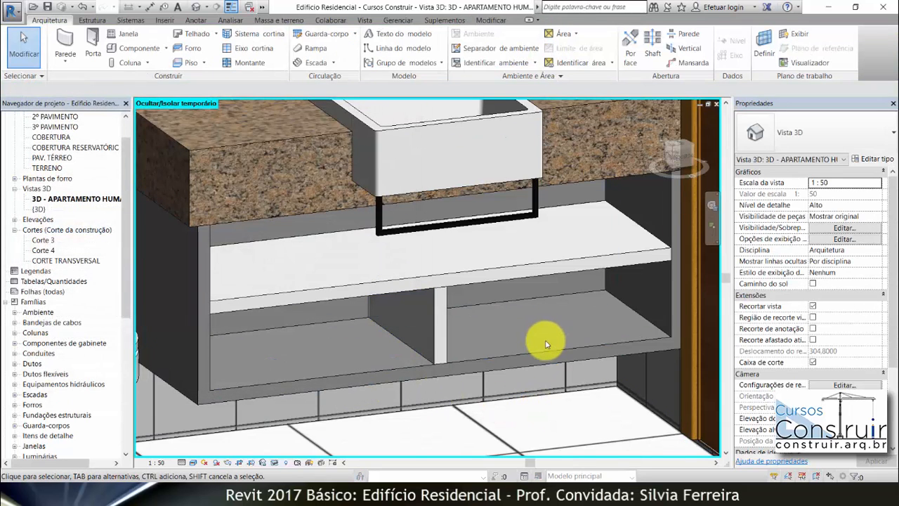
Step: Set the cabinet body's Material Bancada to .MDF - BRANCO PADRÃO
click(538, 352)
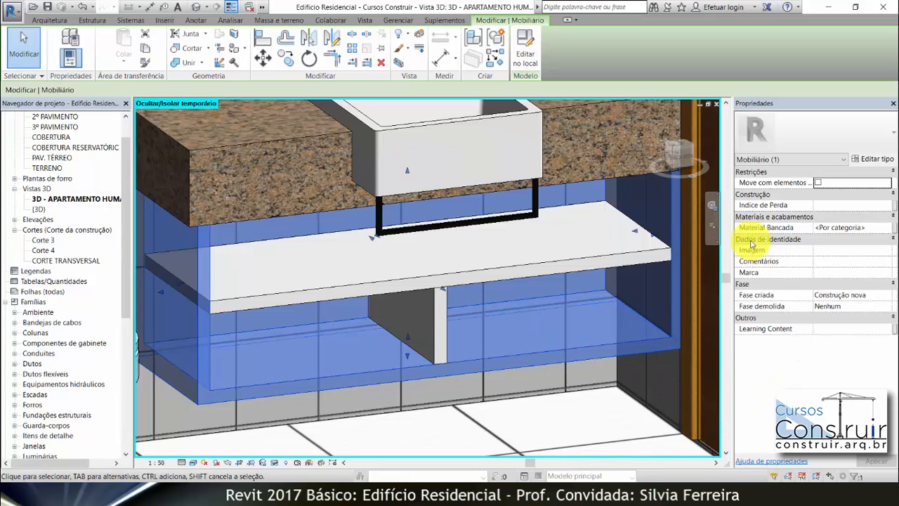
click(887, 229)
click(887, 229)
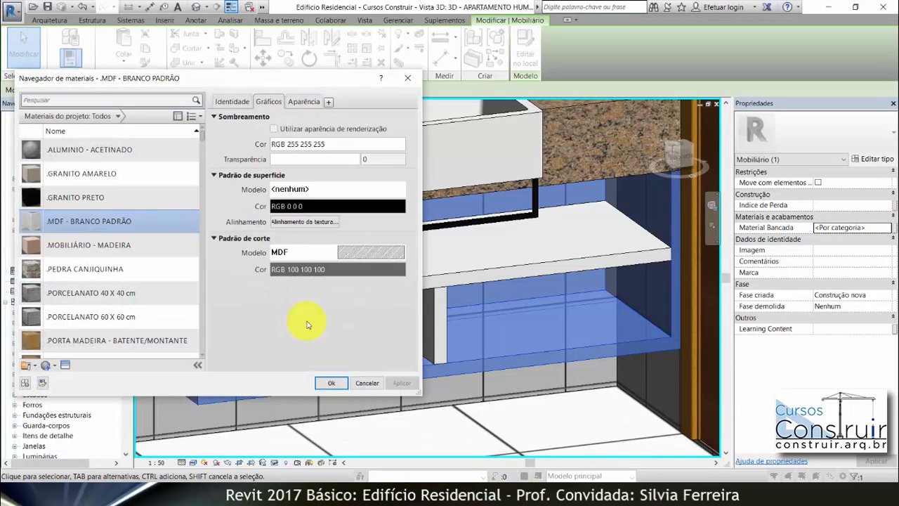
click(335, 386)
key(Escape)
scroll(492, 358, down, 3)
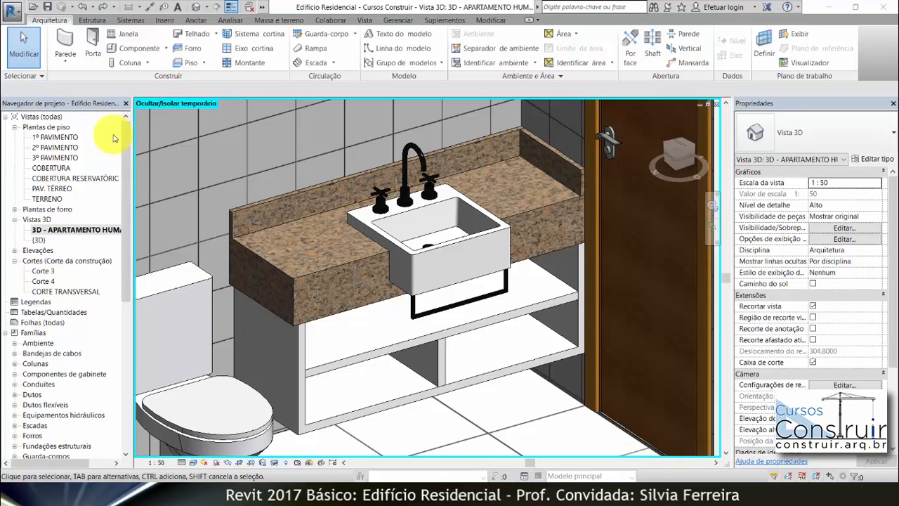
Step: Delete the two reference planes crossing the bathrooms in the 1º PAVIMENTO plan and reset that view's temporary hide/isolate
double_click(46, 138)
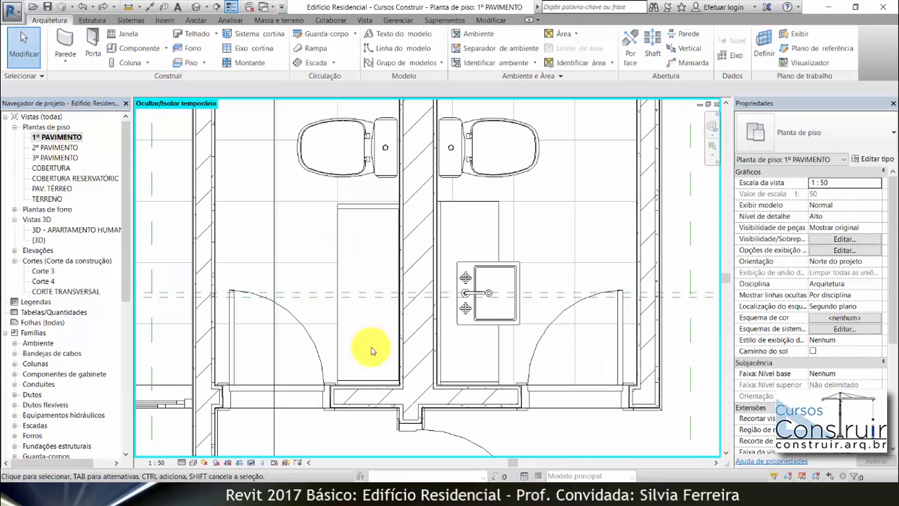
click(376, 295)
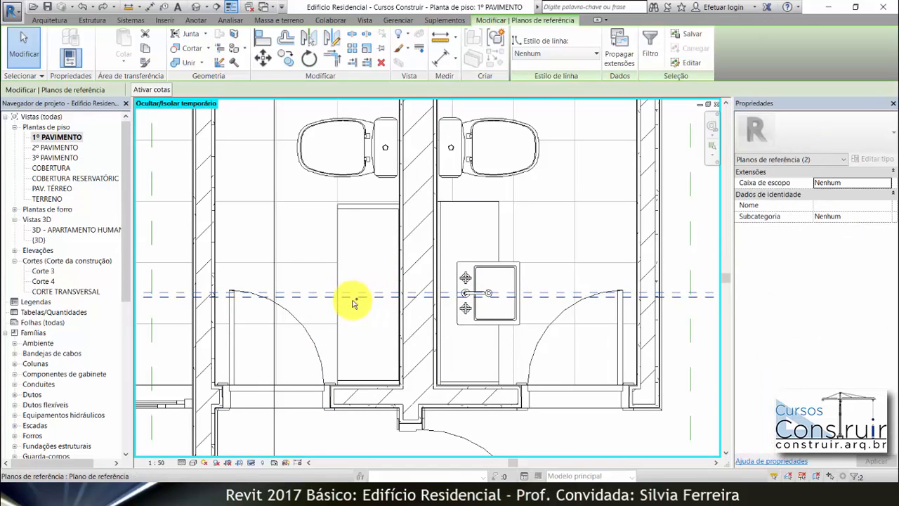
key(Delete)
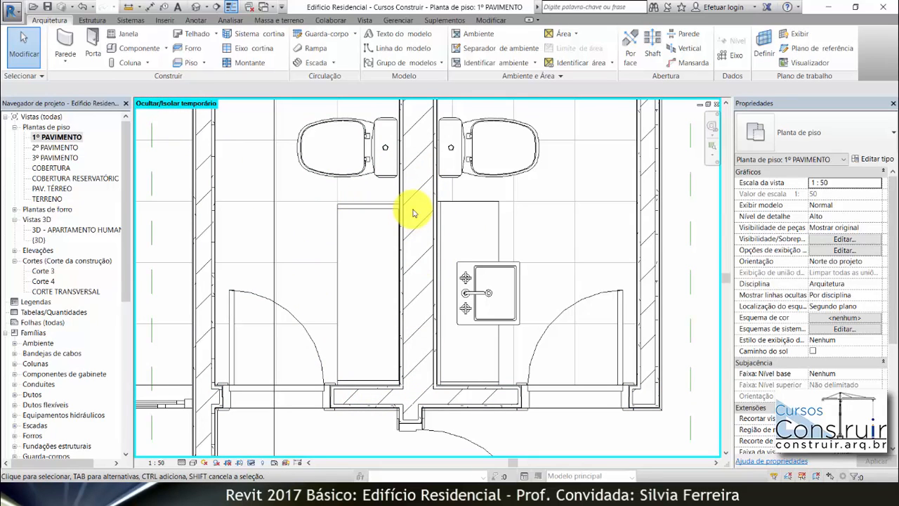
click(251, 463)
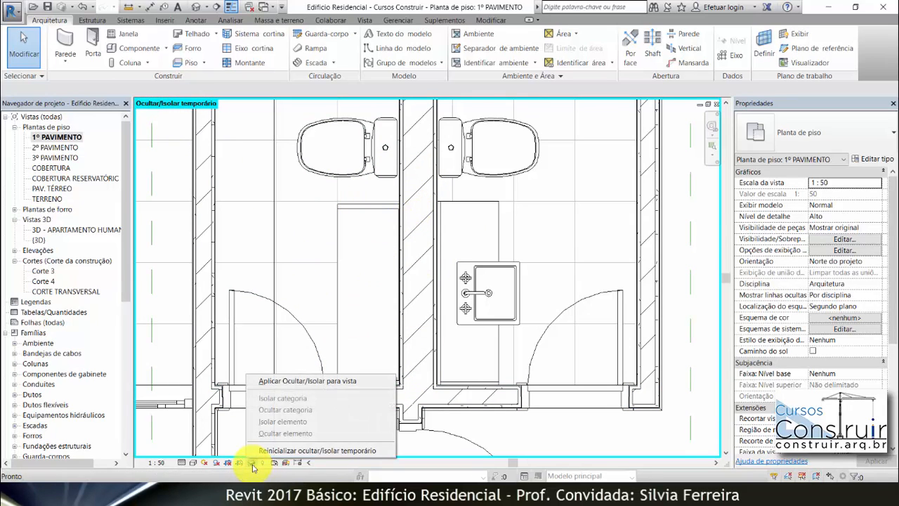
click(330, 451)
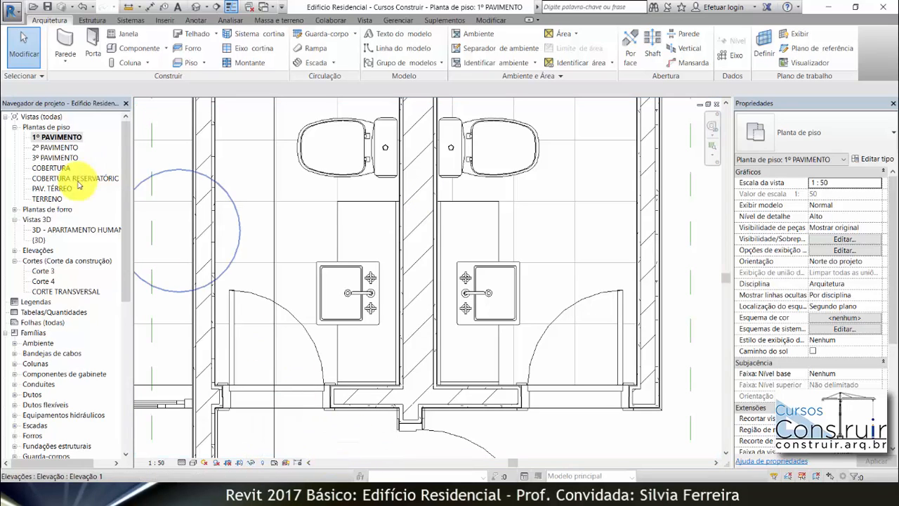
Step: Mirror a copy of the cabinet body, shelf and vertical support into the adjoining bathroom, using the dividing wall in the 1º PAVIMENTO plan as axis
double_click(70, 230)
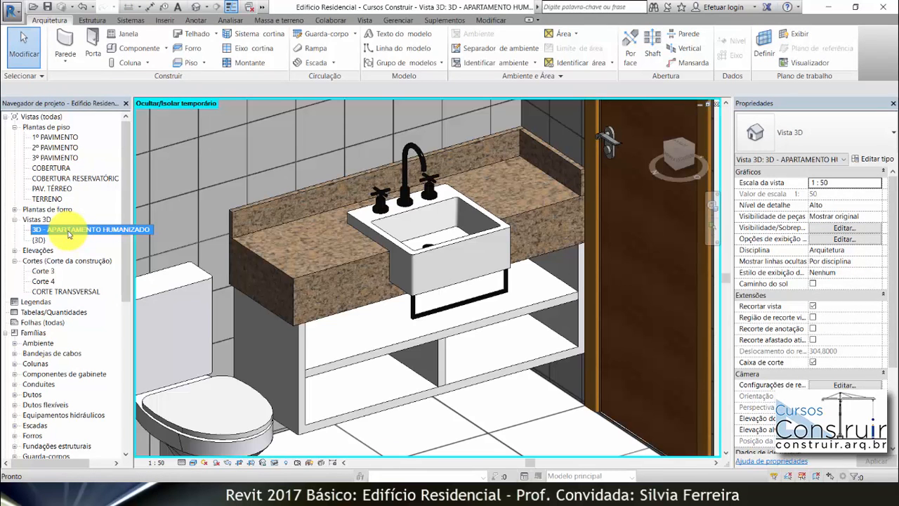
click(513, 377)
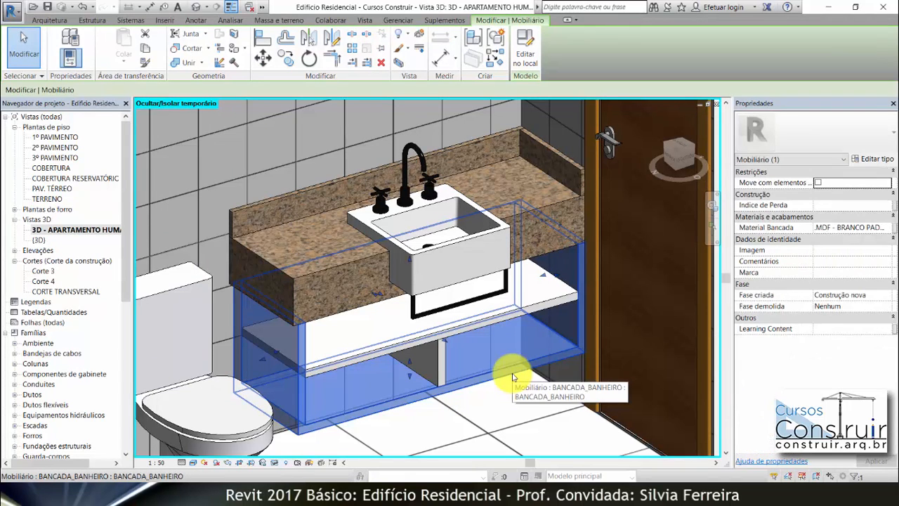
ctrl+click(548, 304)
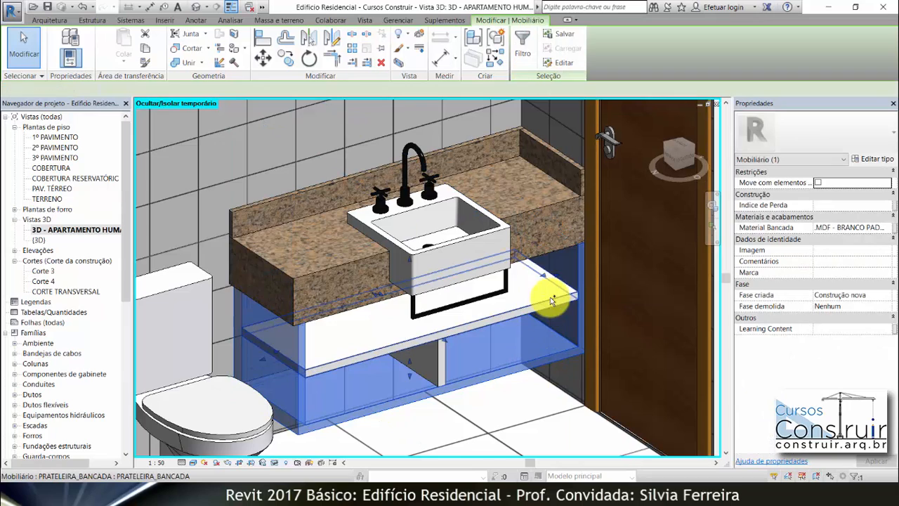
ctrl+click(441, 358)
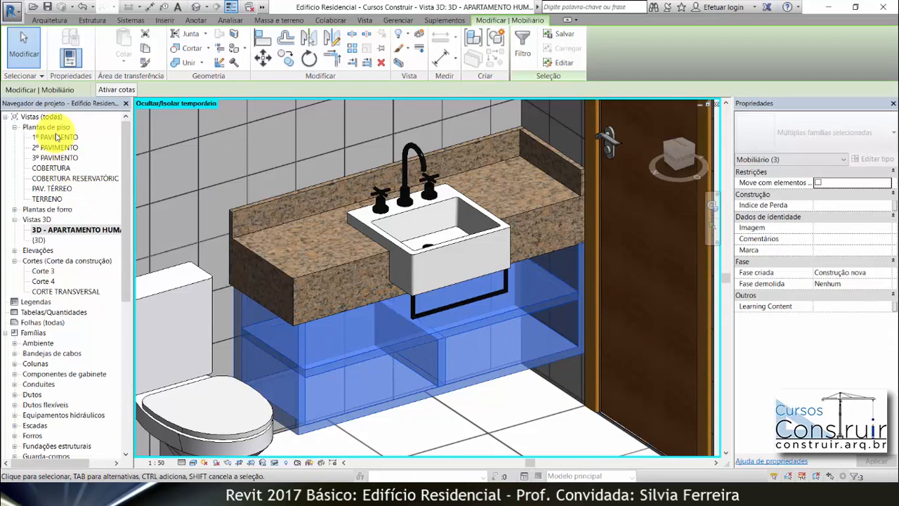
click(57, 137)
double_click(57, 137)
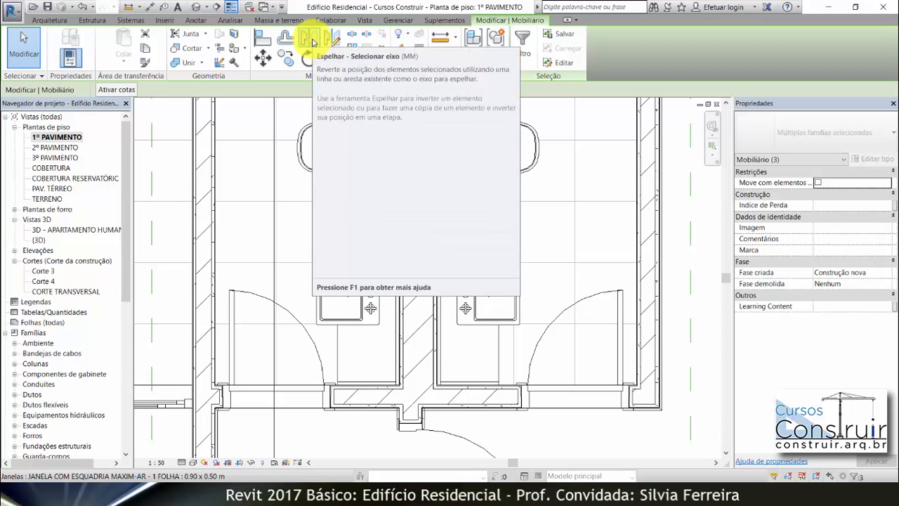
click(313, 41)
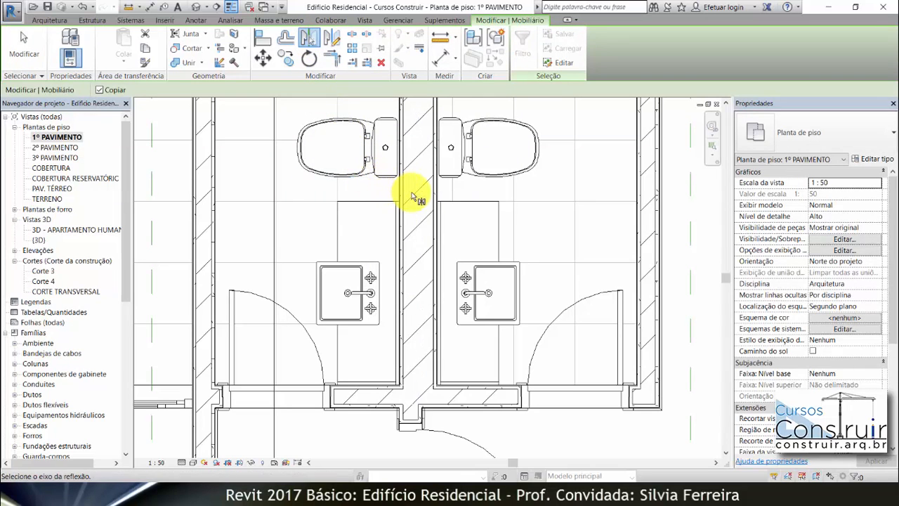
click(403, 130)
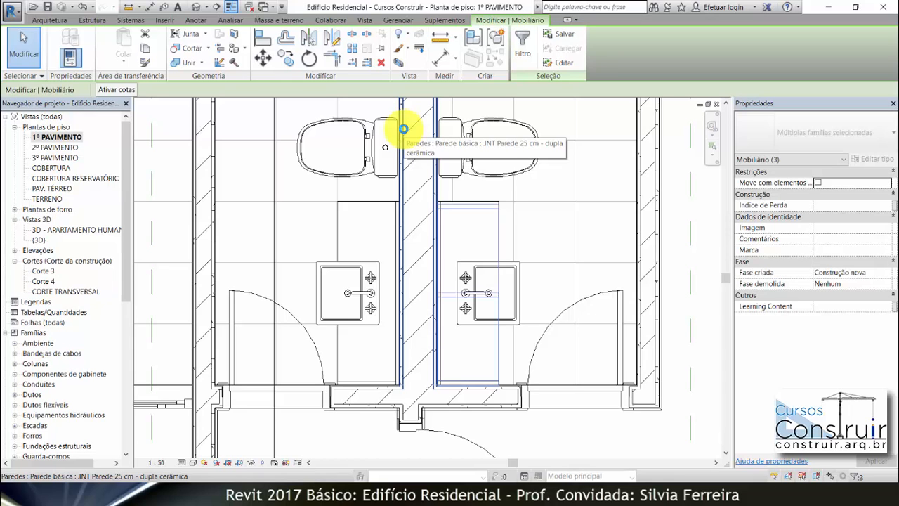
Step: Temporarily hide the two walls and the door enclosing the adjoining bathroom in the 3D - APARTAMENTO HUMANIZADO view
double_click(73, 230)
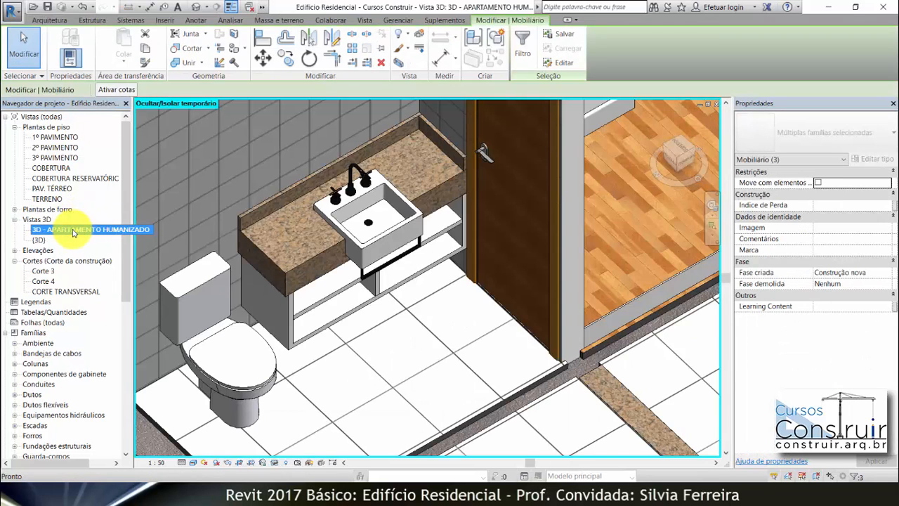
shift+middle_drag(592, 216, 401, 144)
click(404, 135)
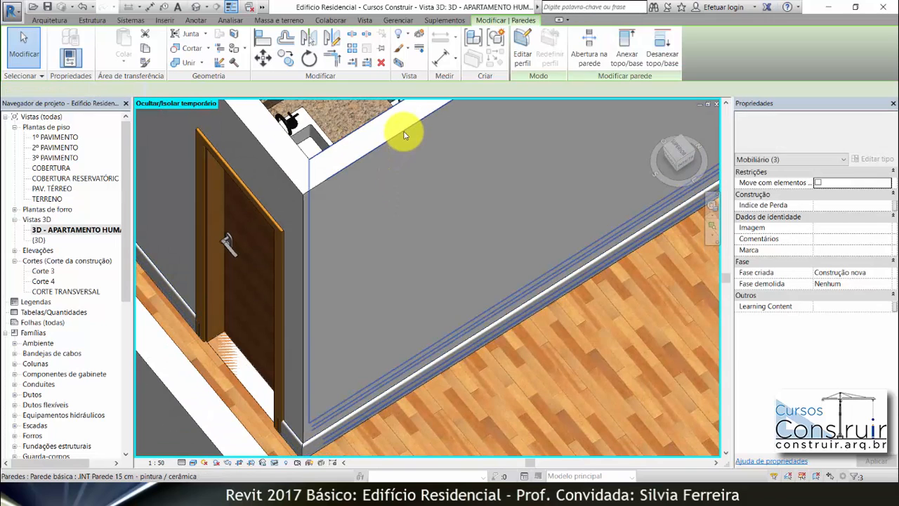
ctrl+click(266, 143)
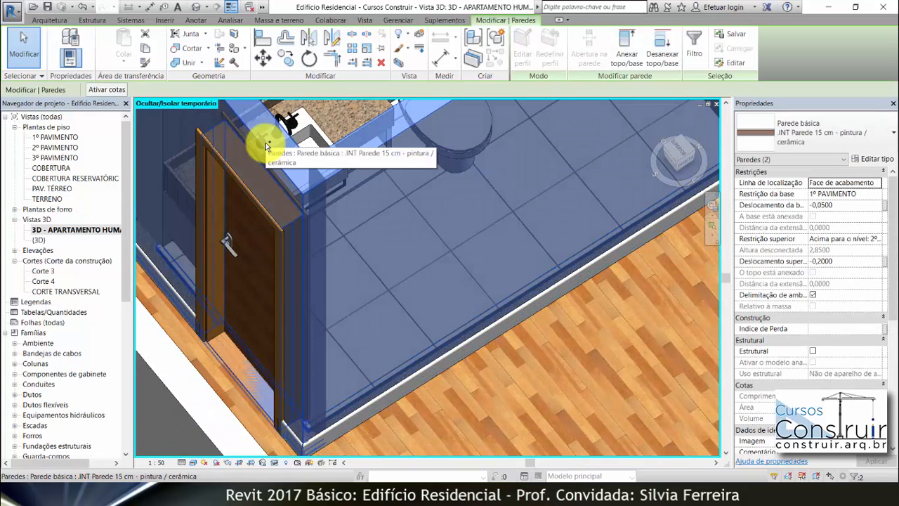
click(274, 464)
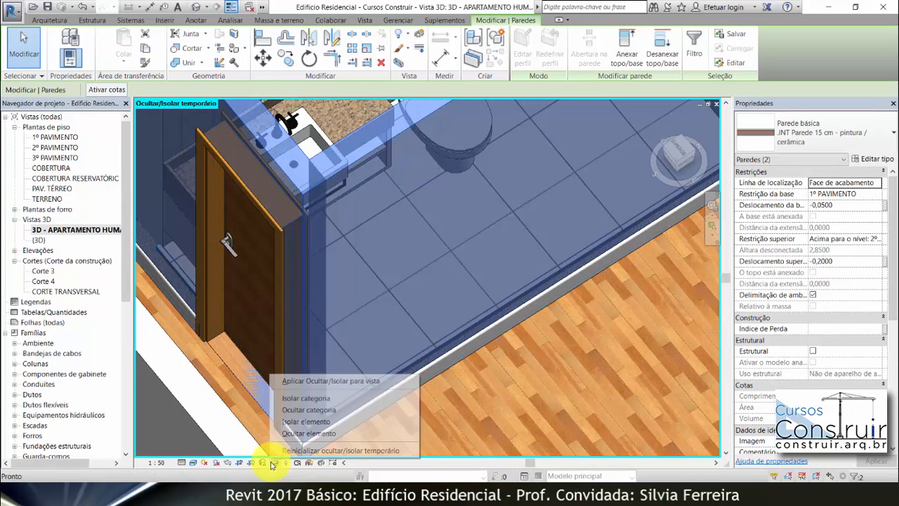
click(299, 433)
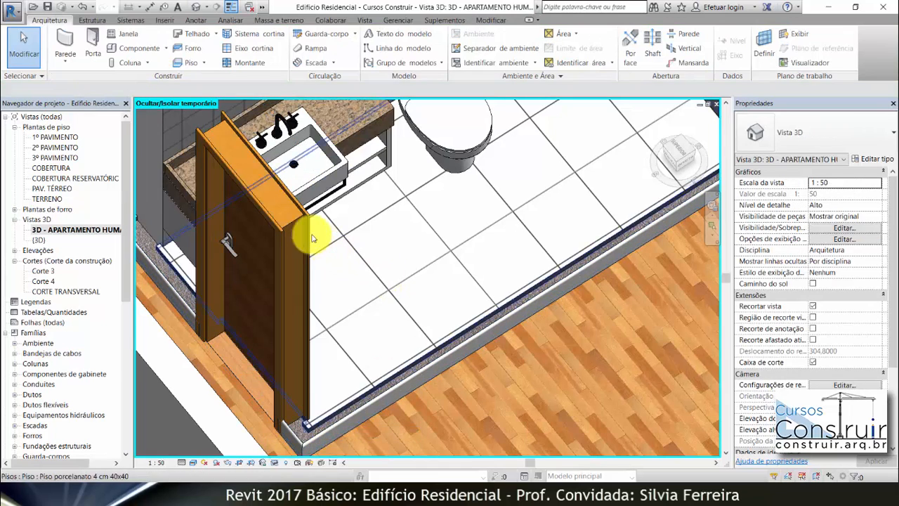
click(290, 224)
click(273, 463)
click(305, 433)
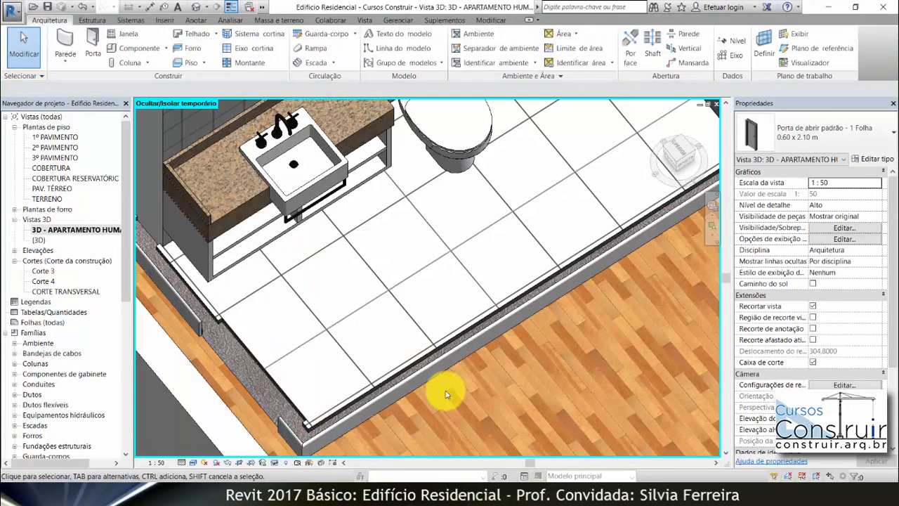
Step: Set the mirrored cabinet shelf's Material Prateleira to .MOBILIÁRIO - MADEIRA
shift+middle_drag(445, 391, 333, 316)
scroll(215, 173, up, 2)
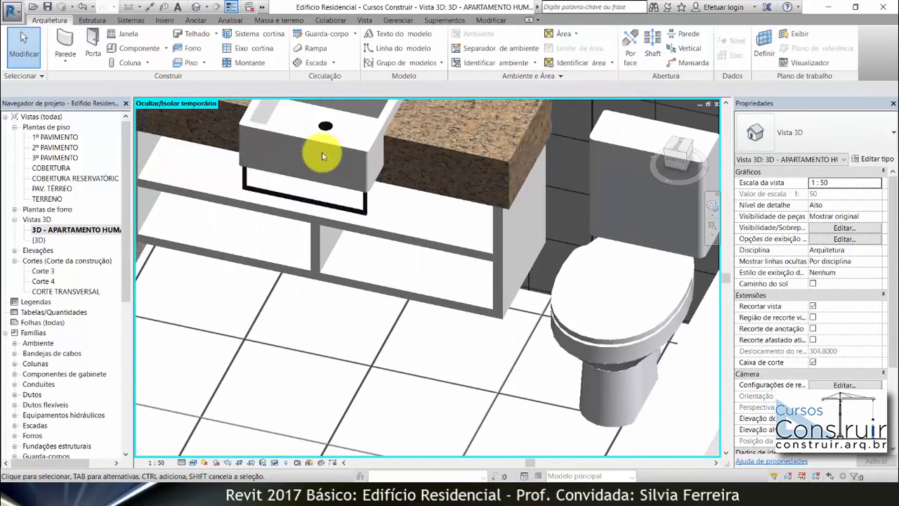
shift+middle_drag(438, 334, 460, 315)
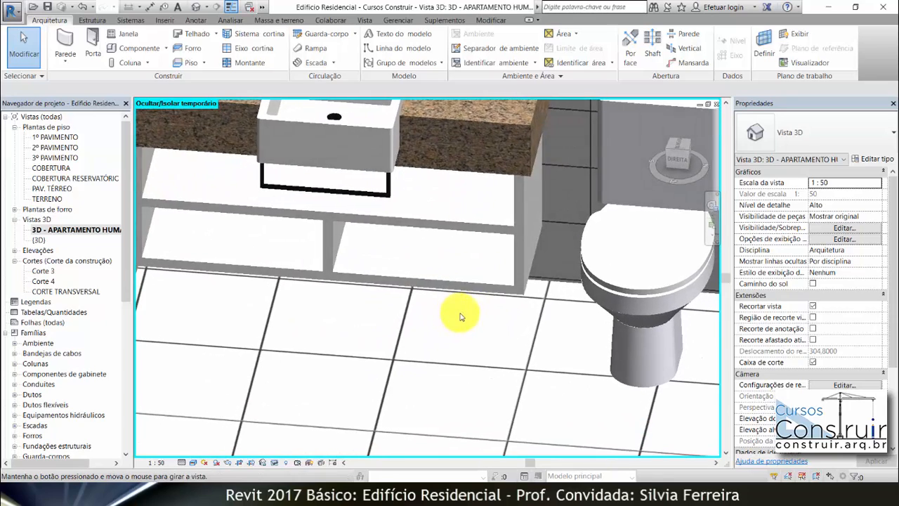
scroll(445, 371, down, 2)
shift+middle_drag(412, 360, 433, 353)
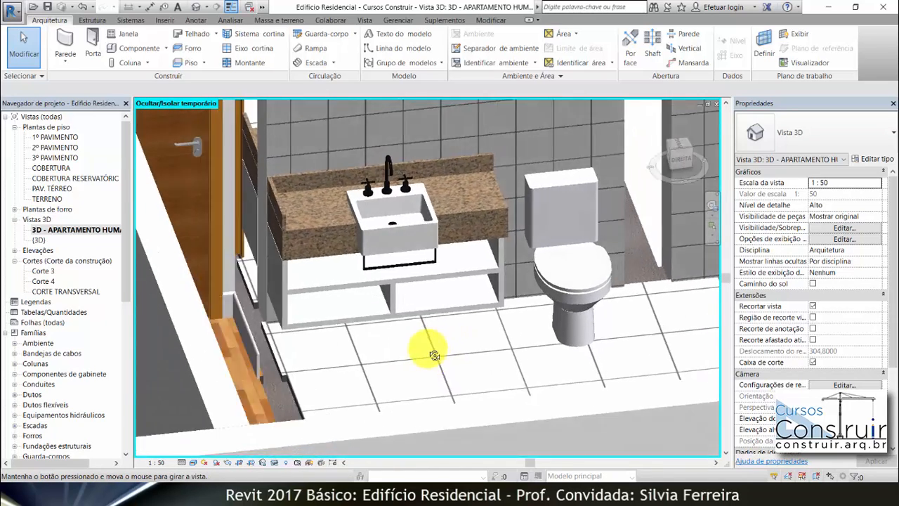
scroll(436, 352, up, 3)
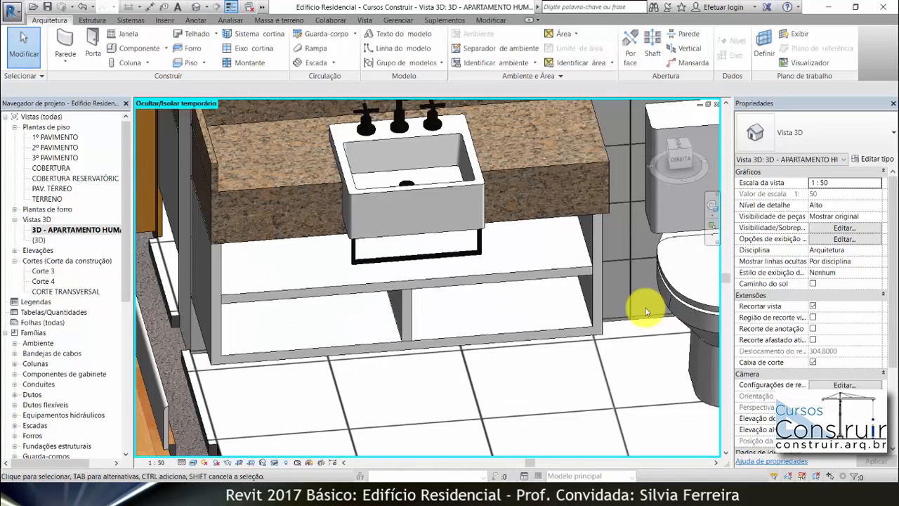
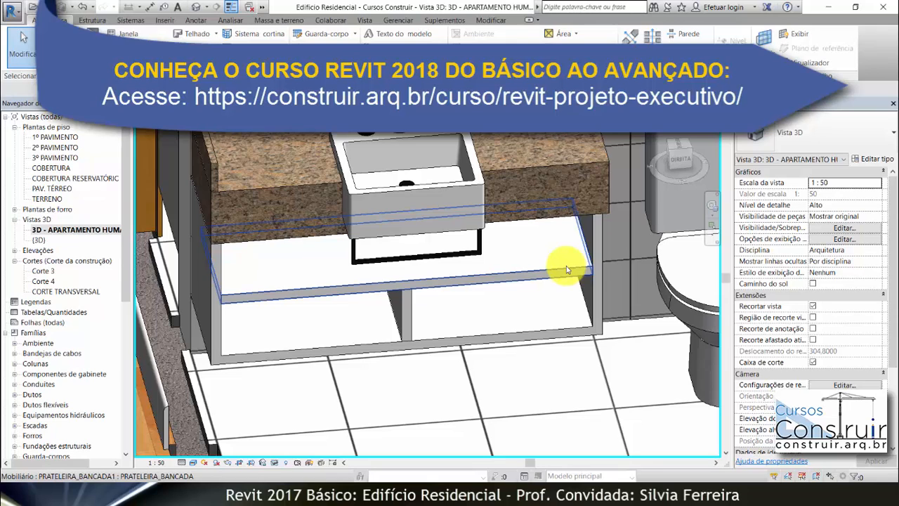
click(555, 267)
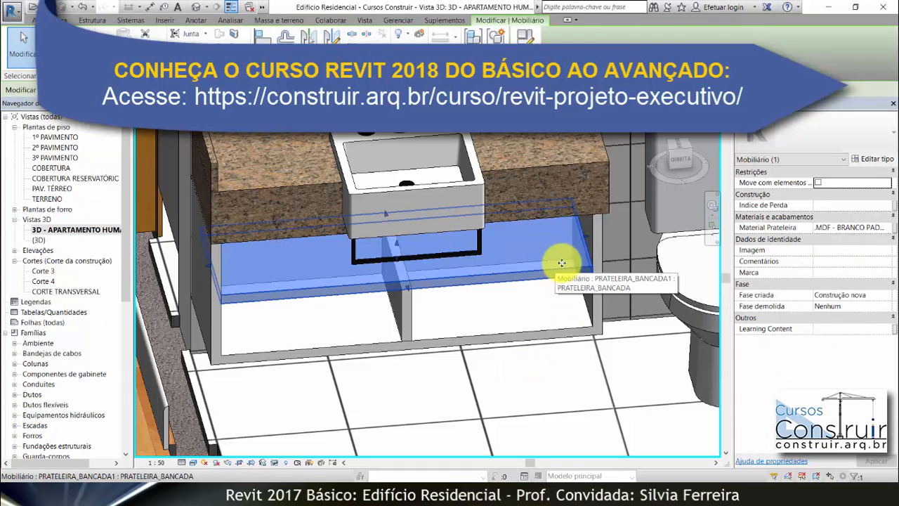
click(888, 229)
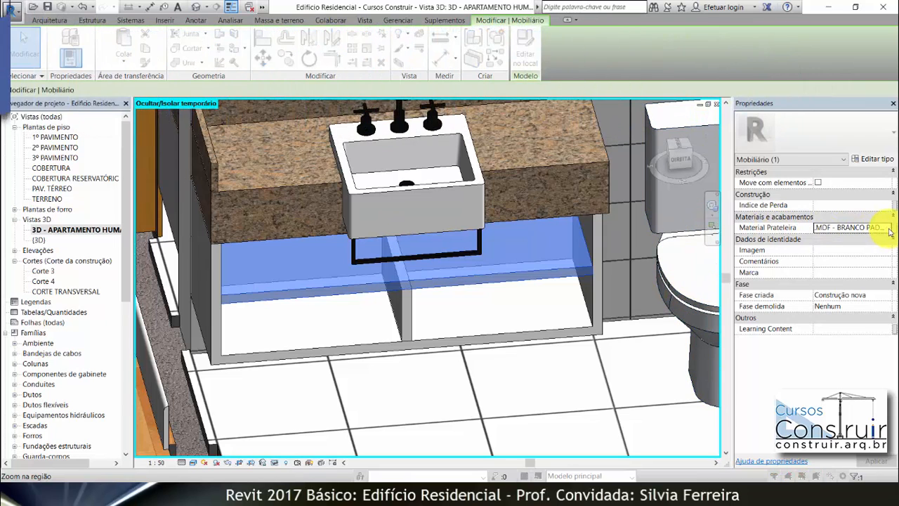
click(889, 228)
text(MADEIRA)
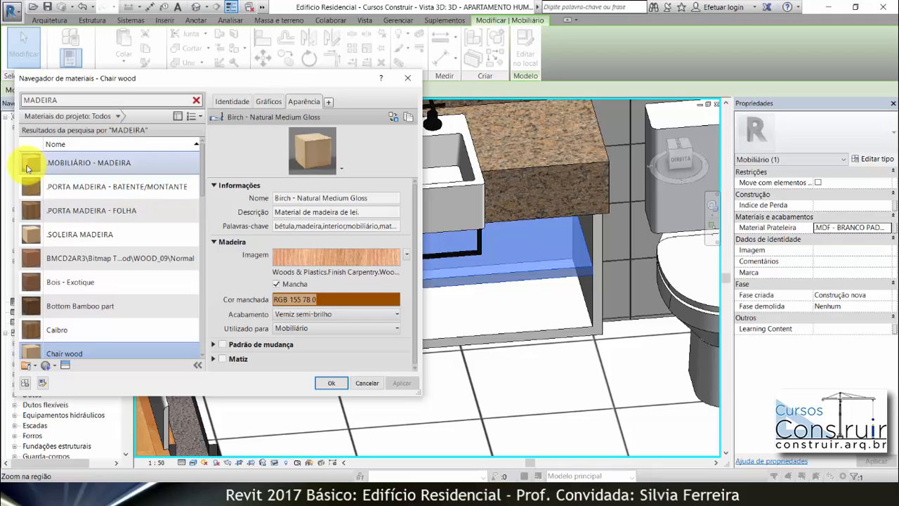
click(78, 166)
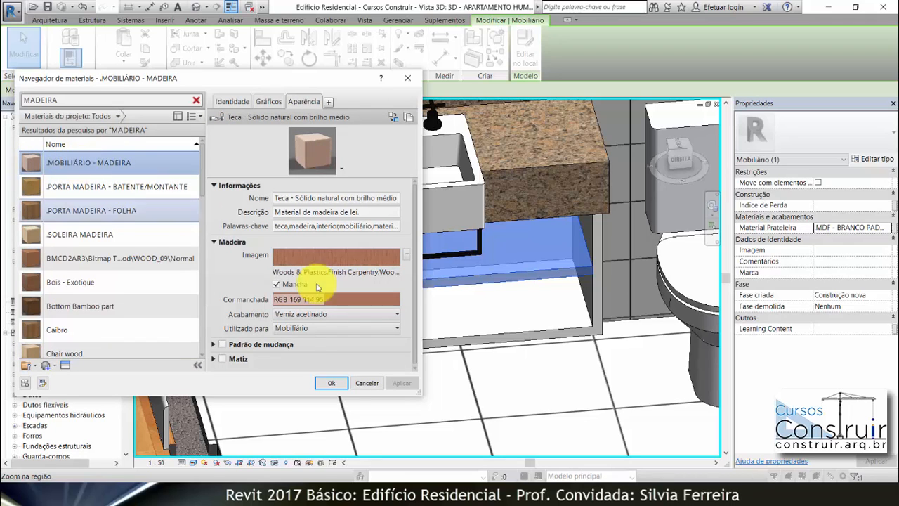
click(333, 385)
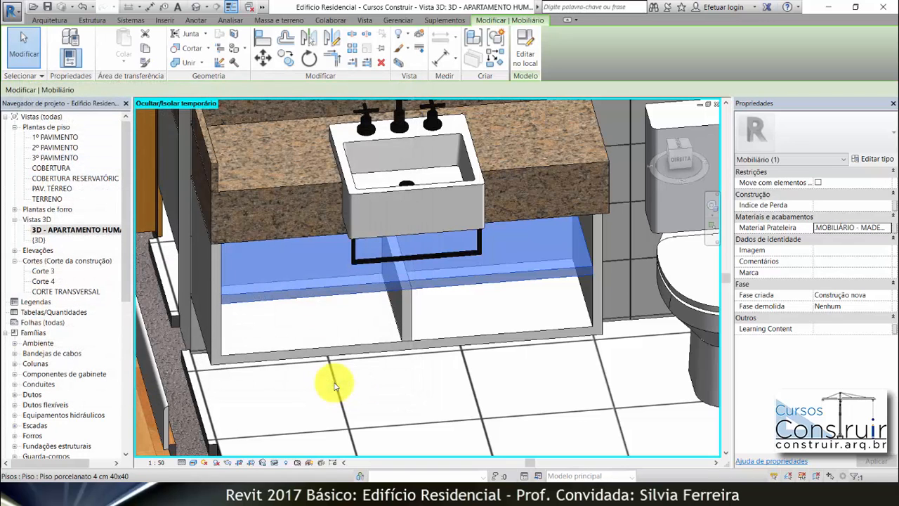
key(Escape)
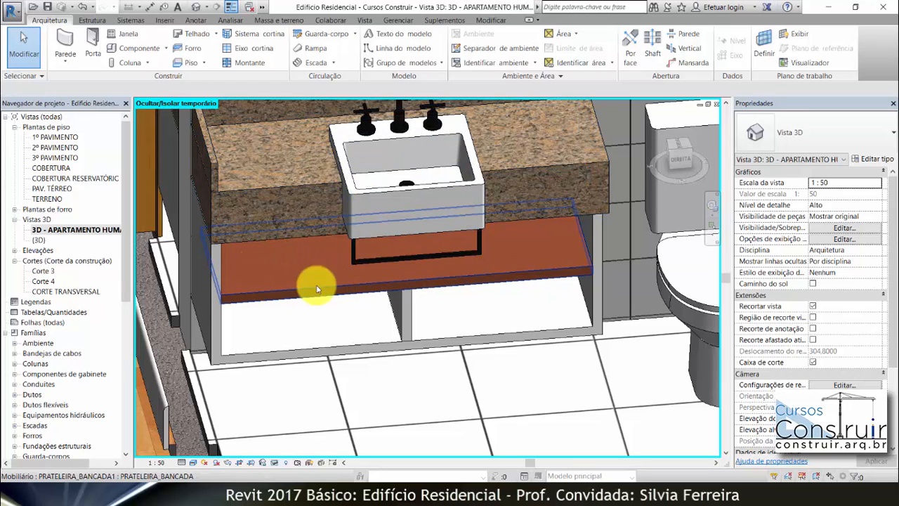
Step: Compare the original cabinet's shelf with the mirrored copy in 3D and check the mirrored cabinet body's instance properties
shift+middle_drag(482, 398, 612, 237)
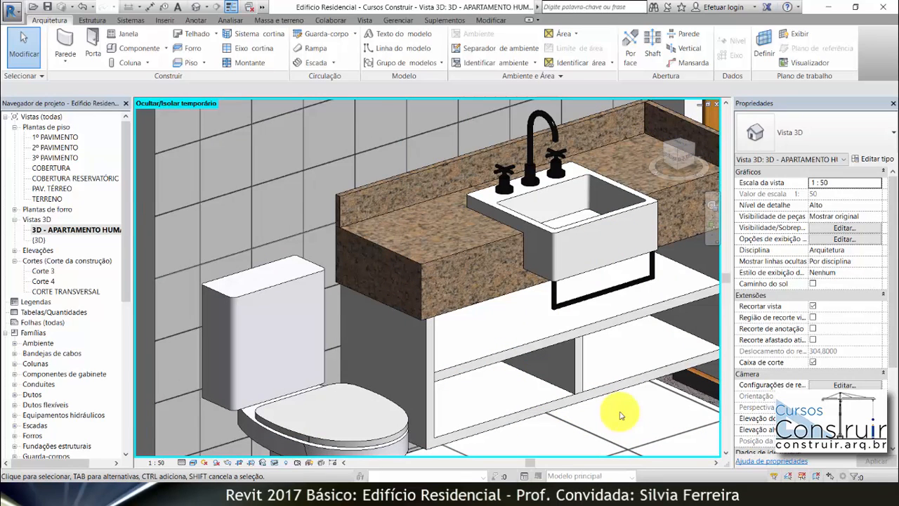
scroll(70, 175, down, 2)
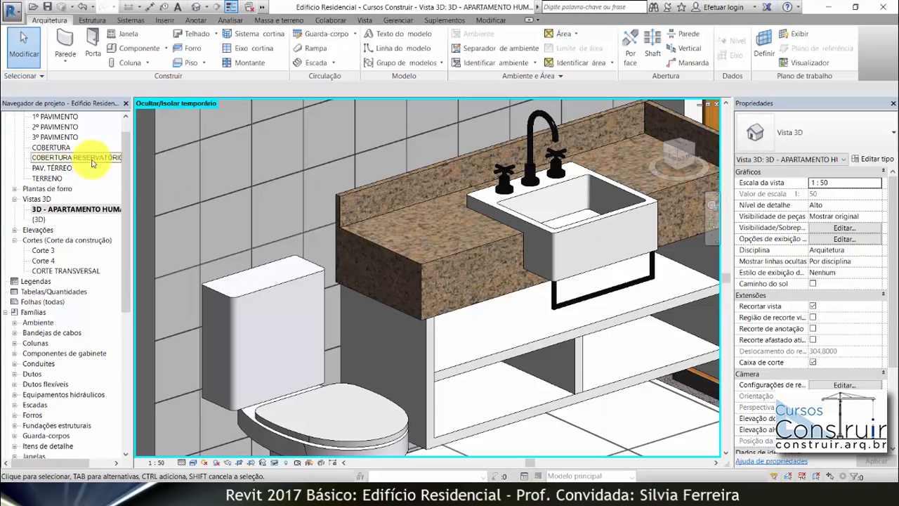
scroll(366, 249, down, 3)
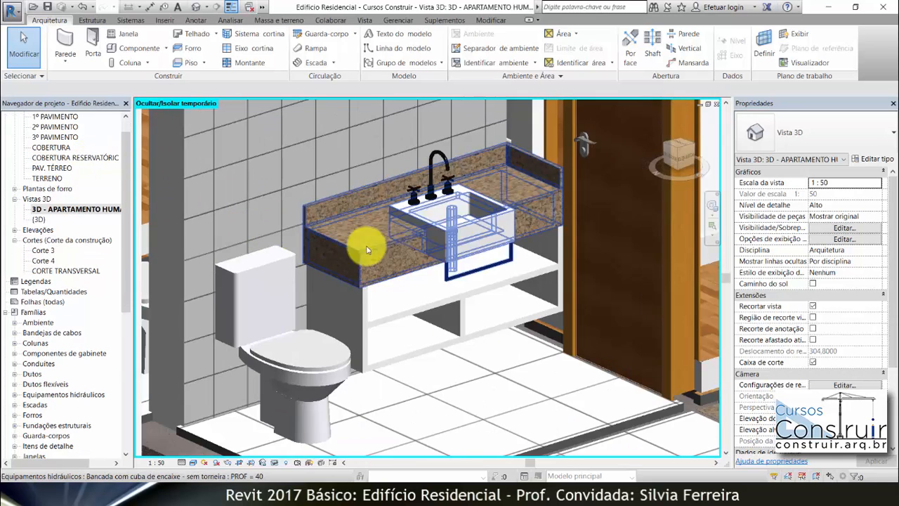
scroll(526, 251, up, 4)
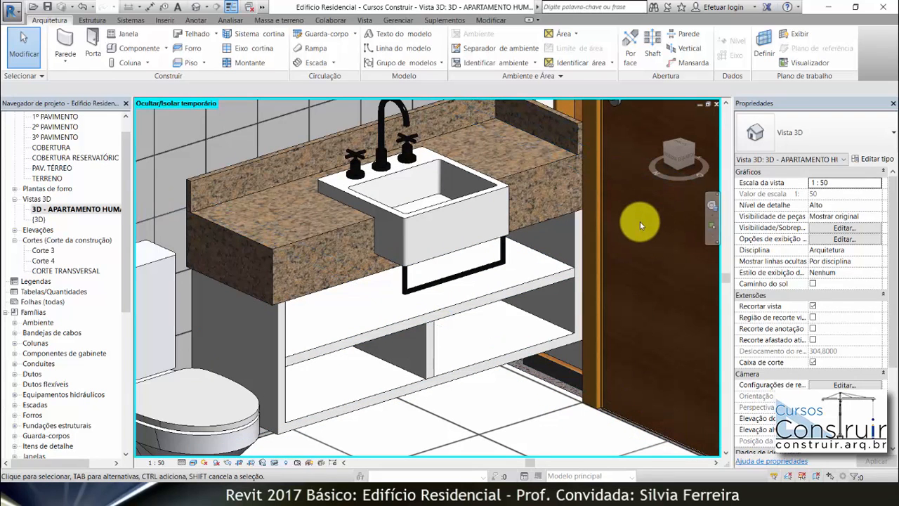
shift+middle_drag(343, 320, 408, 255)
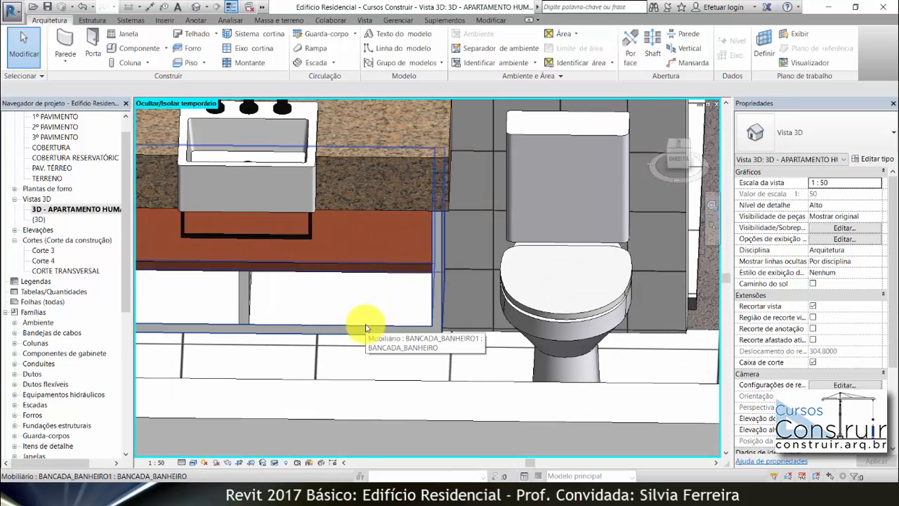
click(366, 328)
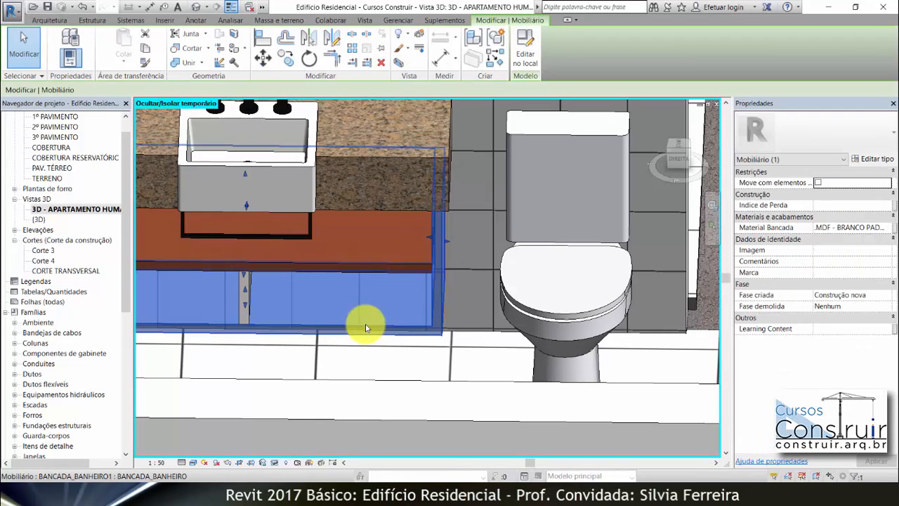
Step: Set the mirrored cabinet body's Material Bancada to .MOBILIÁRIO - MADEIRA and give its vertical support the same wood finish
click(890, 229)
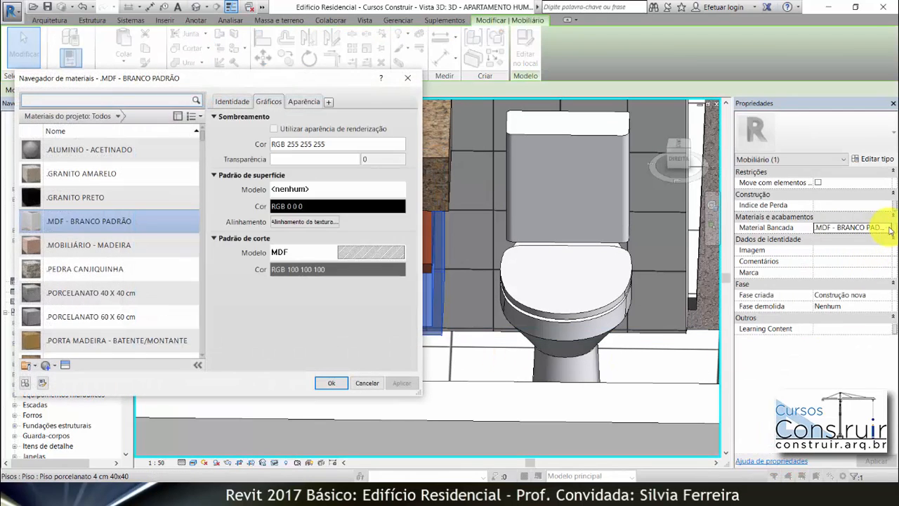
click(65, 246)
click(332, 383)
click(464, 375)
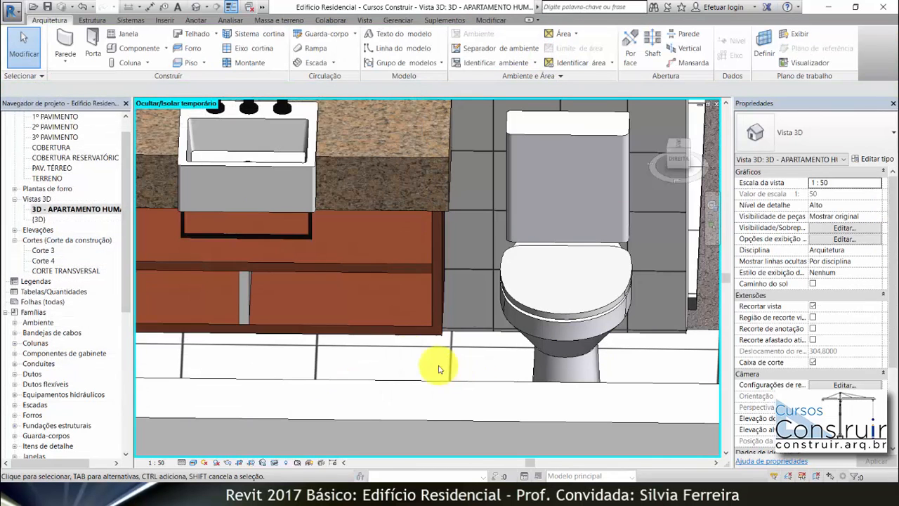
click(251, 295)
click(877, 229)
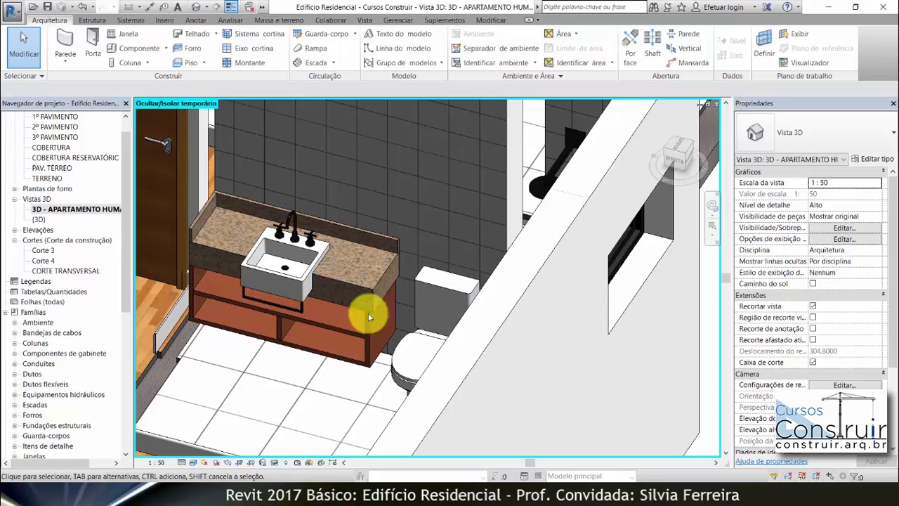
Step: Compare the white original cabinet in 3D, and reset the temporary hide/isolate to bring back the hidden walls and door
shift+middle_drag(488, 235, 261, 209)
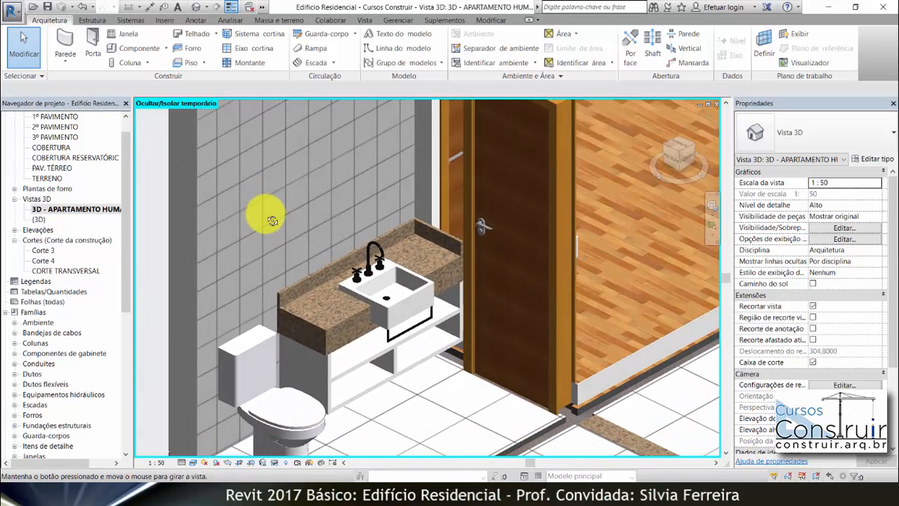
click(274, 464)
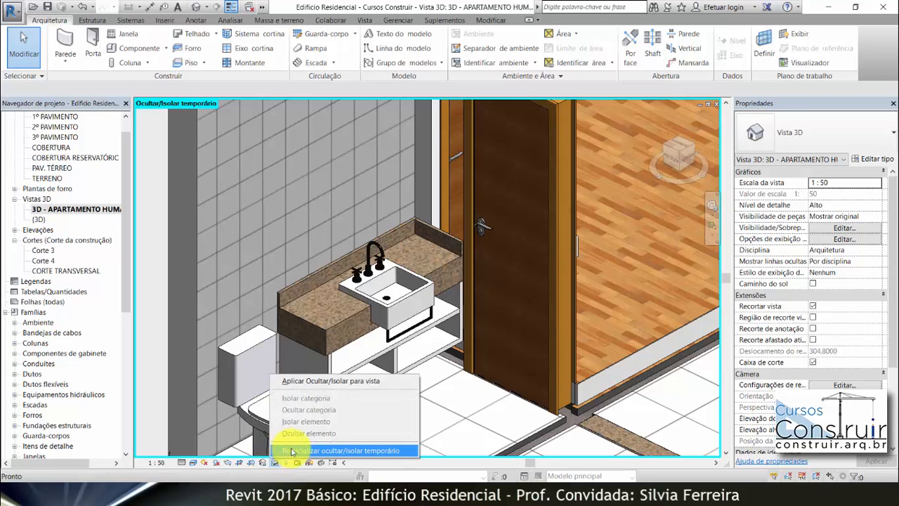
click(287, 451)
scroll(317, 275, down, 3)
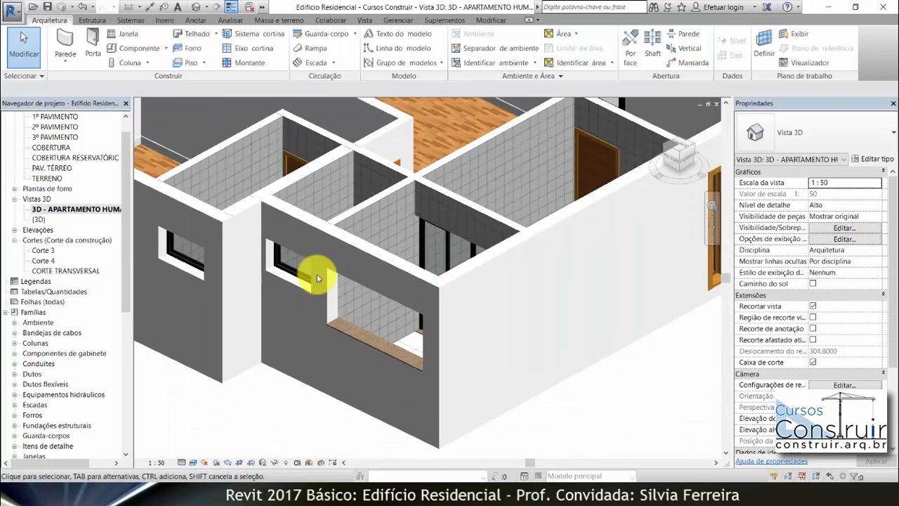
scroll(316, 274, down, 5)
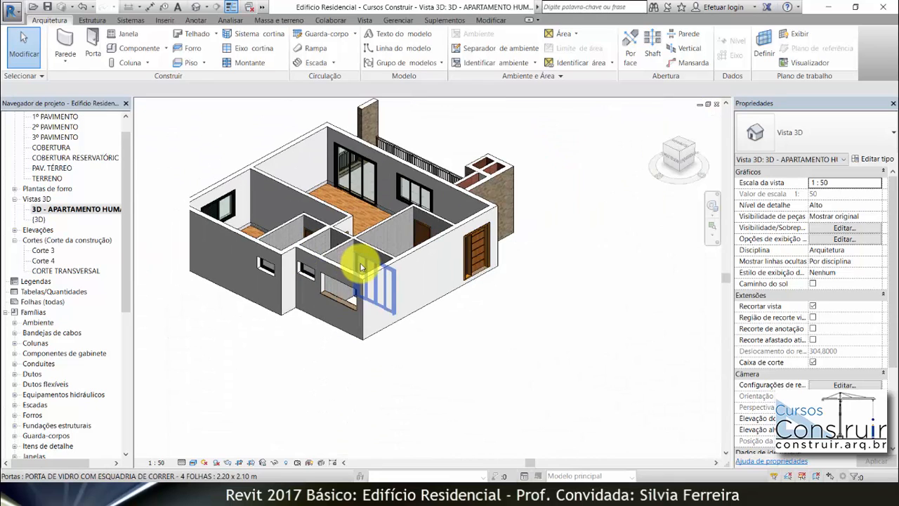